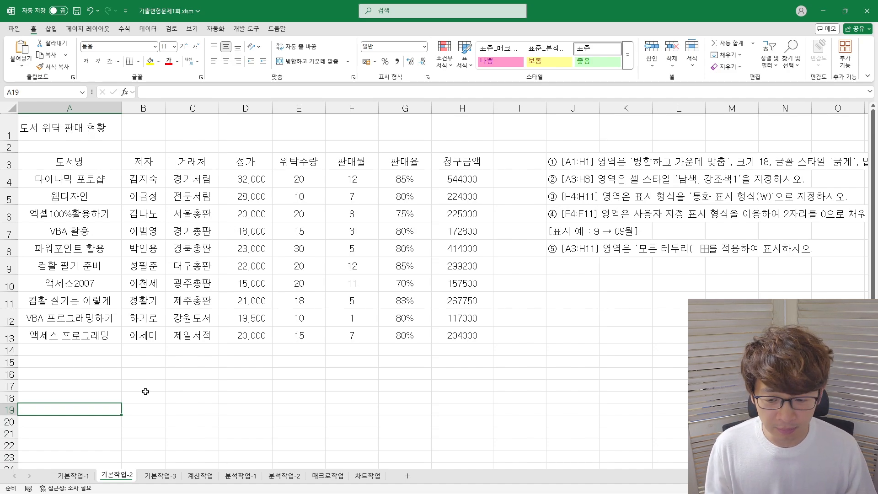
left_click(72, 475)
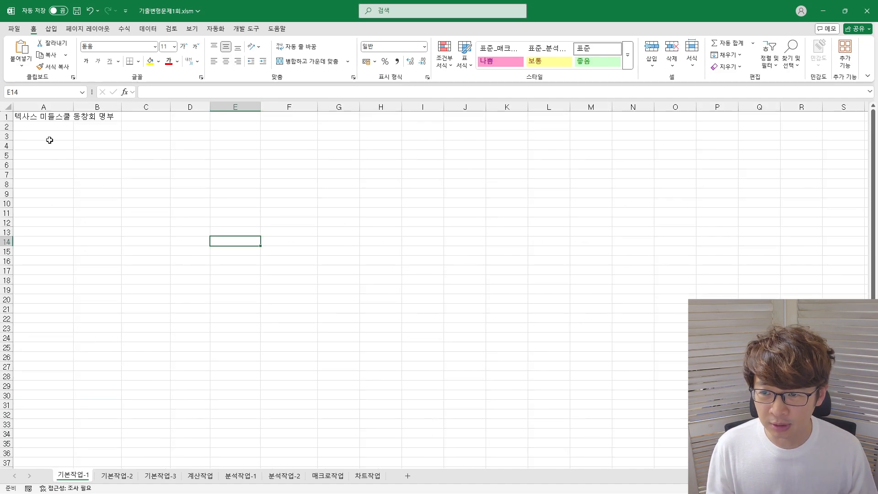
left_click_drag(31, 139, 256, 302)
left_click(346, 222)
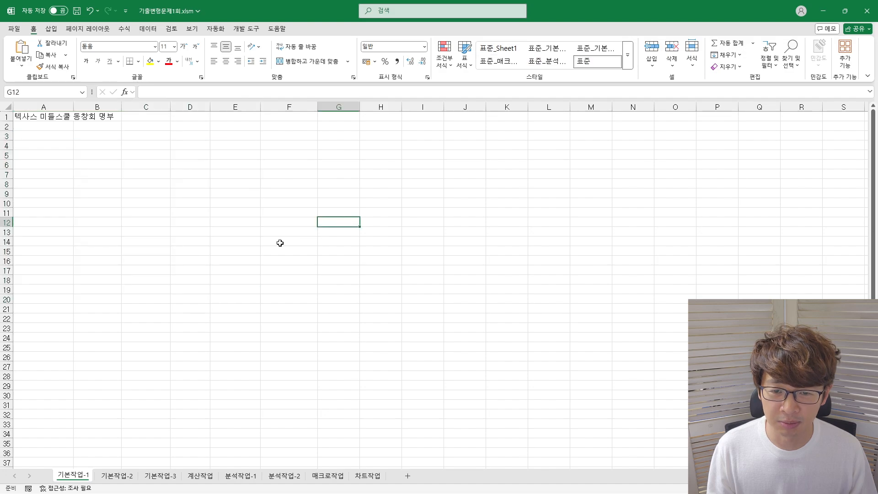
- Read the five formatting instructions beside the table on the 기본작업-2 sheet
left_click(119, 478)
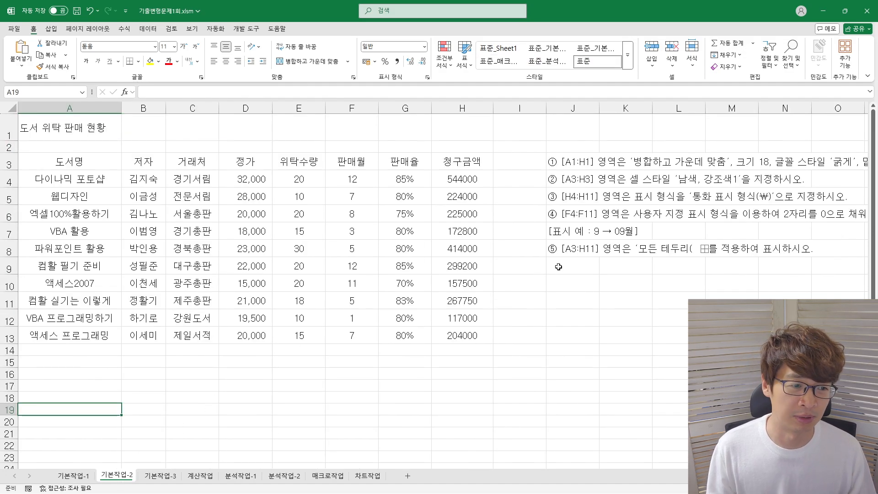
left_click(580, 169)
key("Right")
key("Right")
key("Right")
key("Right")
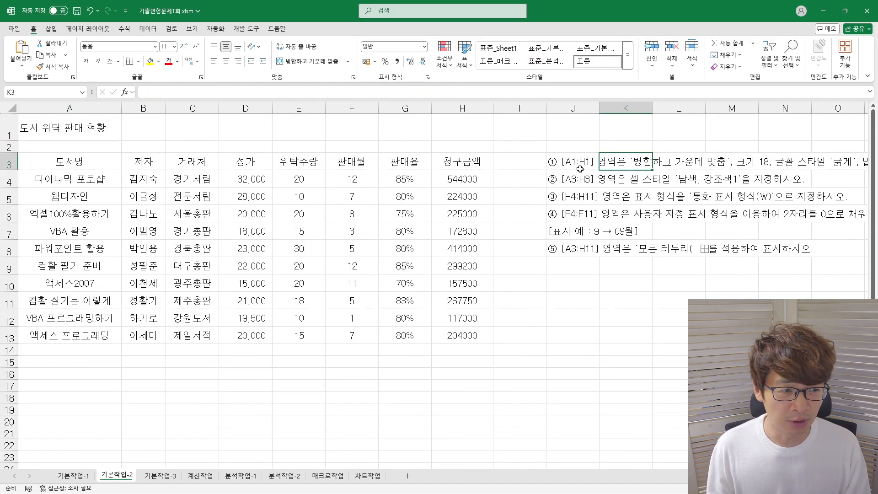
key("Right")
key("Right")
key("Right")
key("Right")
key("Right")
key("Right")
key("Right")
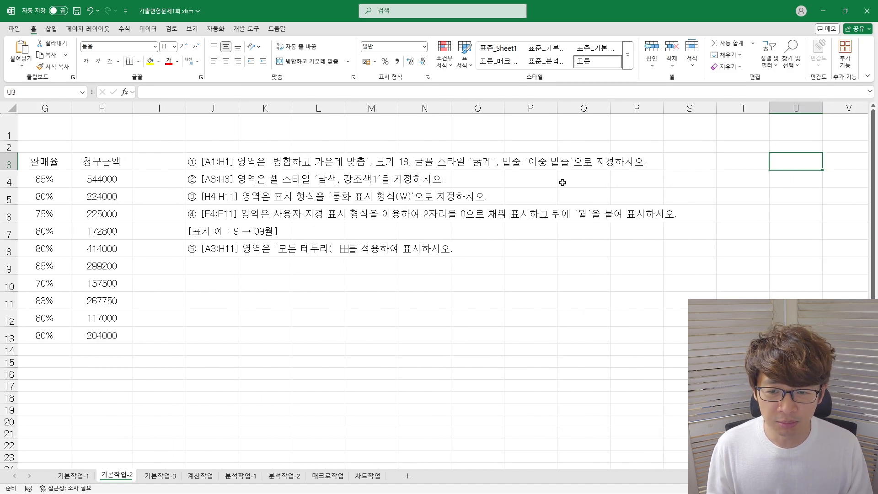
left_click_drag(206, 161, 206, 249)
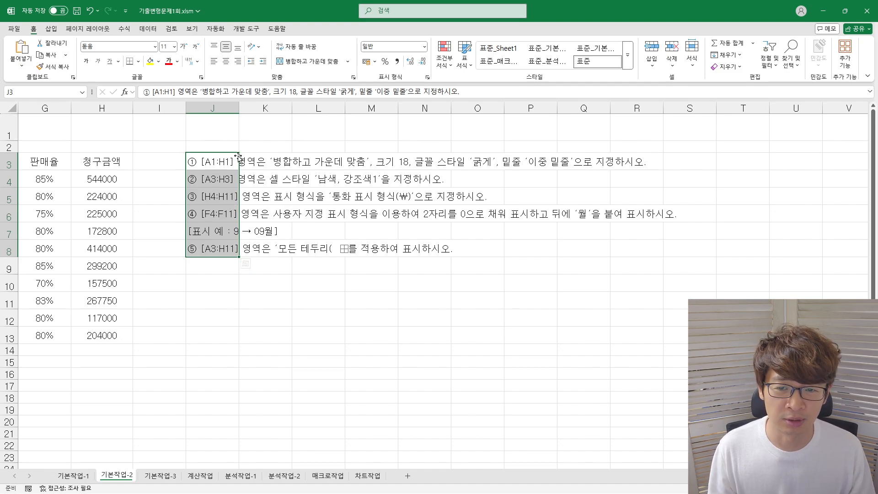
left_click(217, 163)
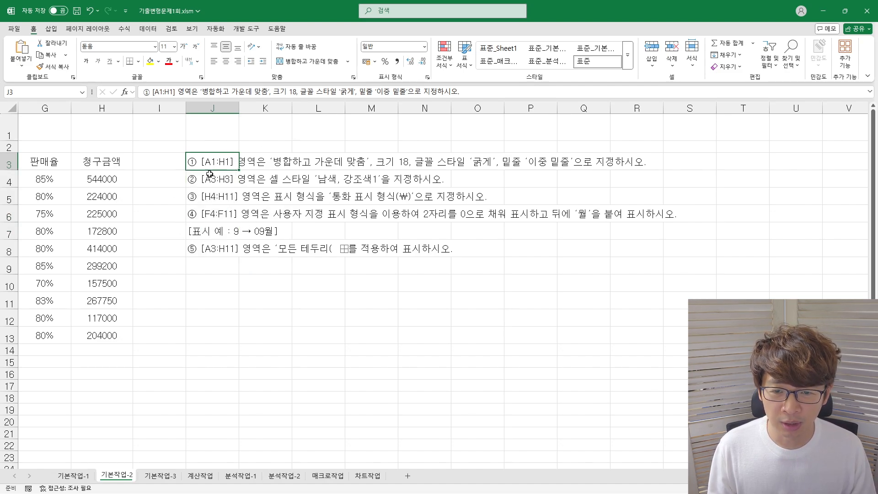
- Merge and center the title across cells A1:H1
left_click_drag(209, 179, 444, 130)
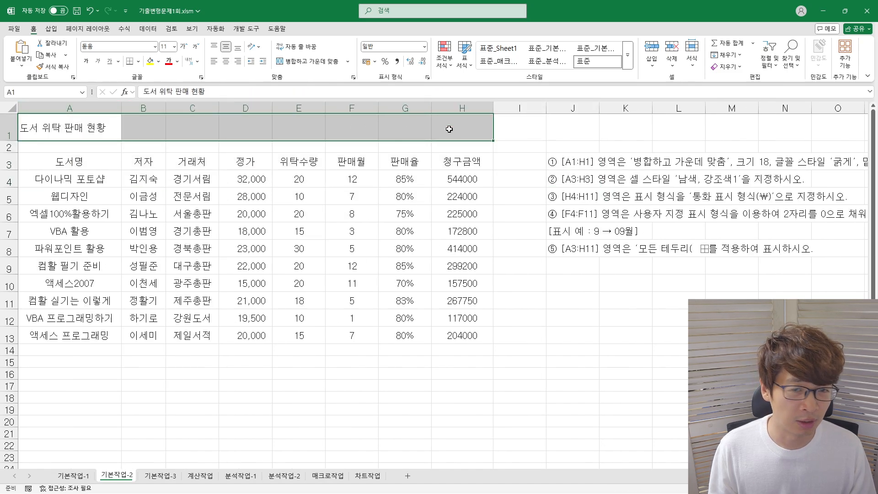
left_click(305, 63)
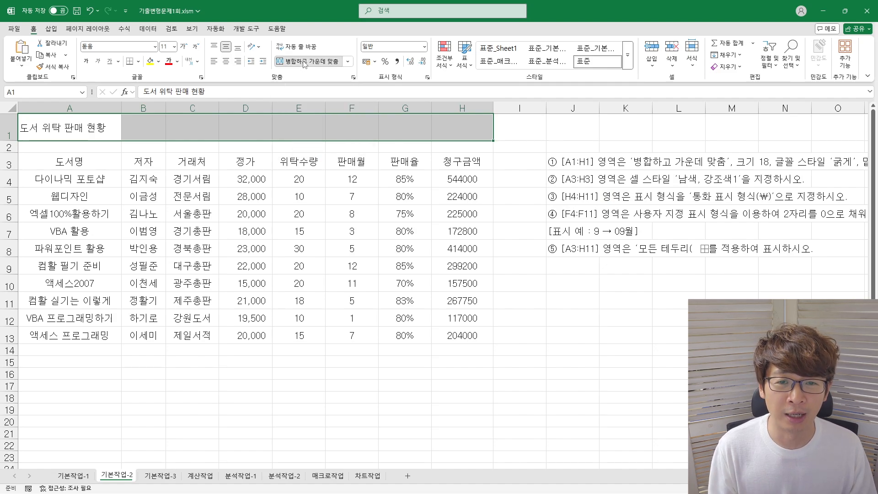
- Read the rest of instruction ① in row 3 for the title's font size, style and underline
left_click(704, 166)
key("Right")
key("Right")
key("Right")
key("Right")
key("Right")
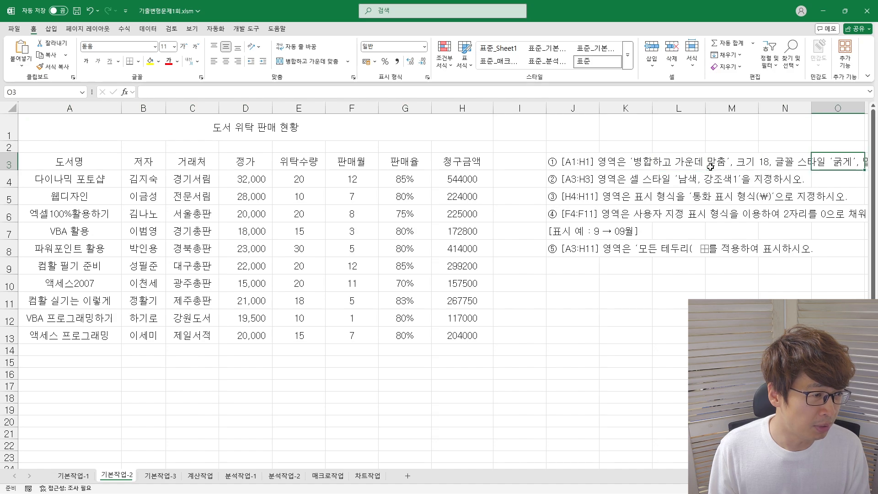
key("Left")
key("Left")
key("Left")
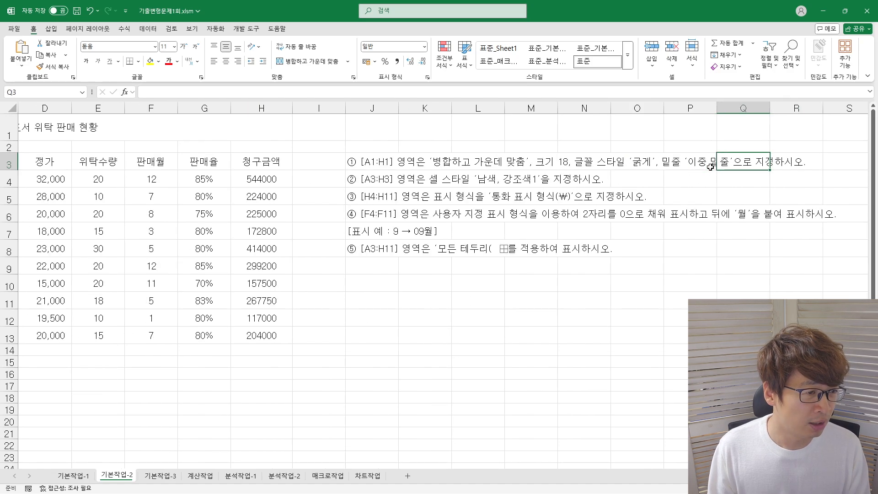
key("Home")
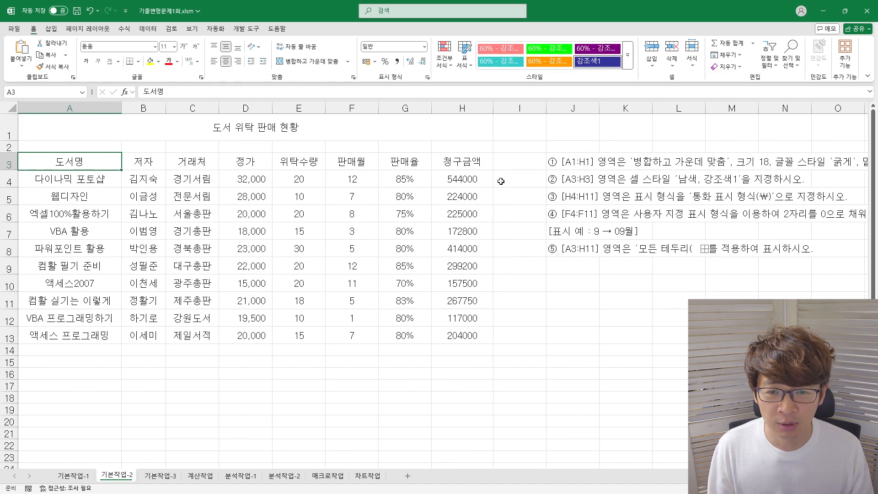
- Set the font size of the merged title in A1:H1 to 18
left_click(264, 134)
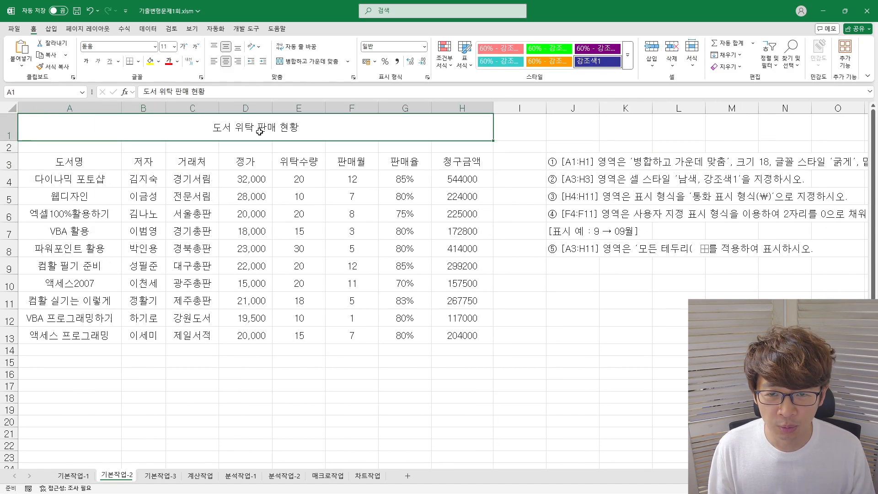
left_click(169, 47)
type("1")
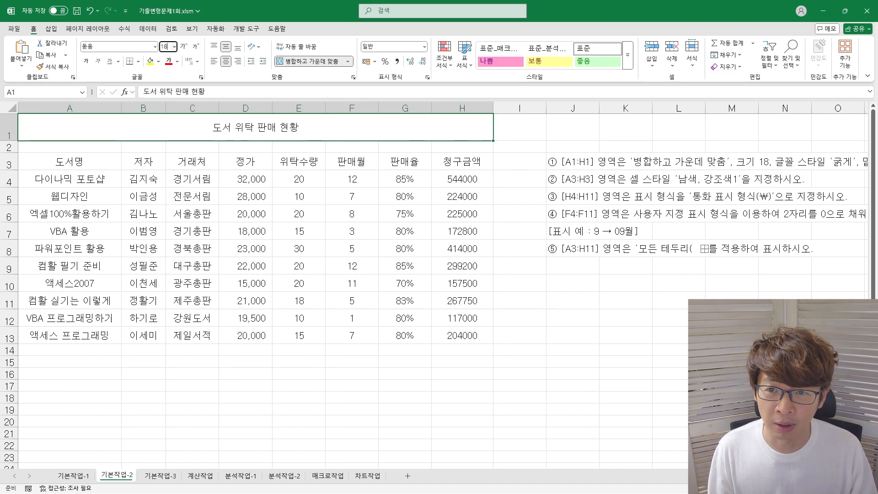
type("8")
key("Return")
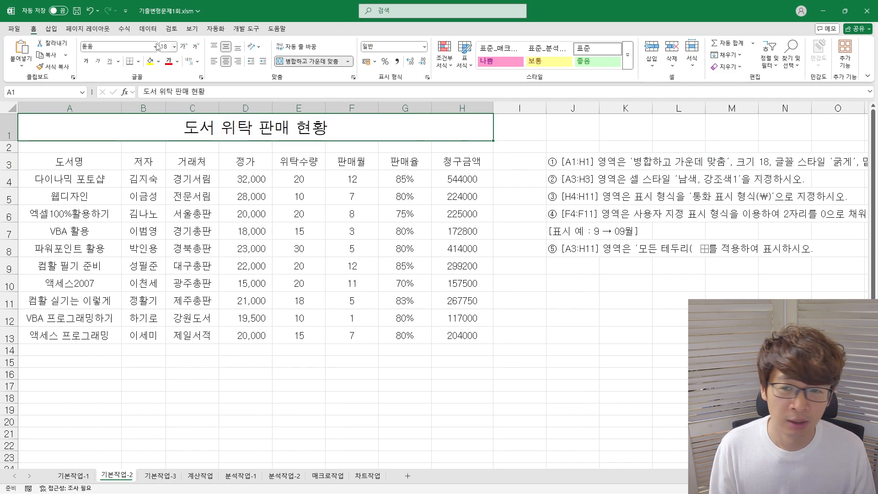
- Make the merged title in A1:H1 bold and give it a double underline (이중 밑줄)
left_click(87, 66)
left_click(87, 62)
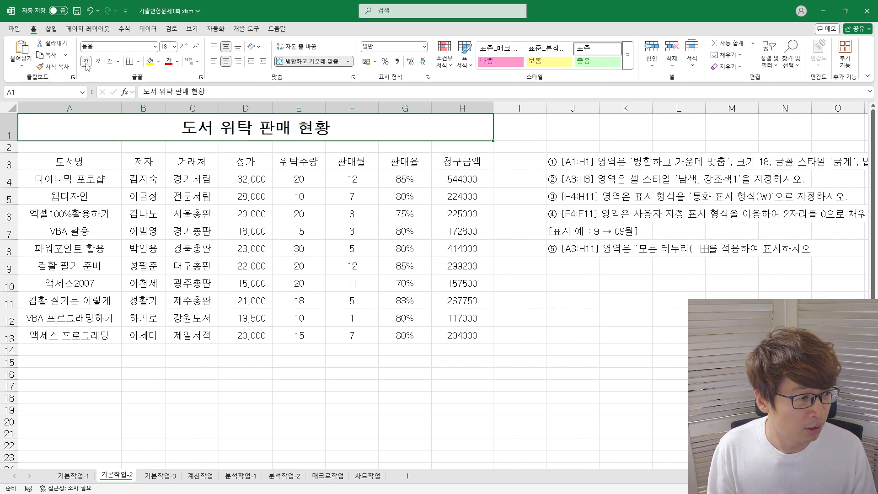
left_click(118, 61)
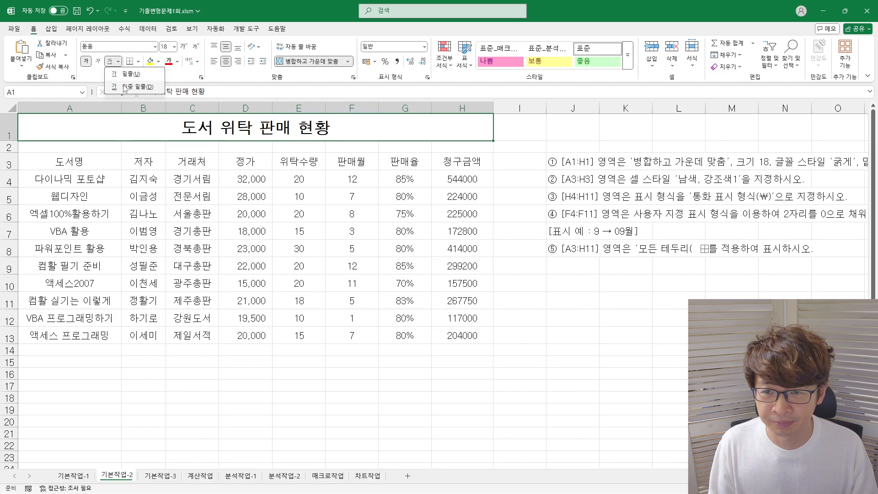
left_click(124, 87)
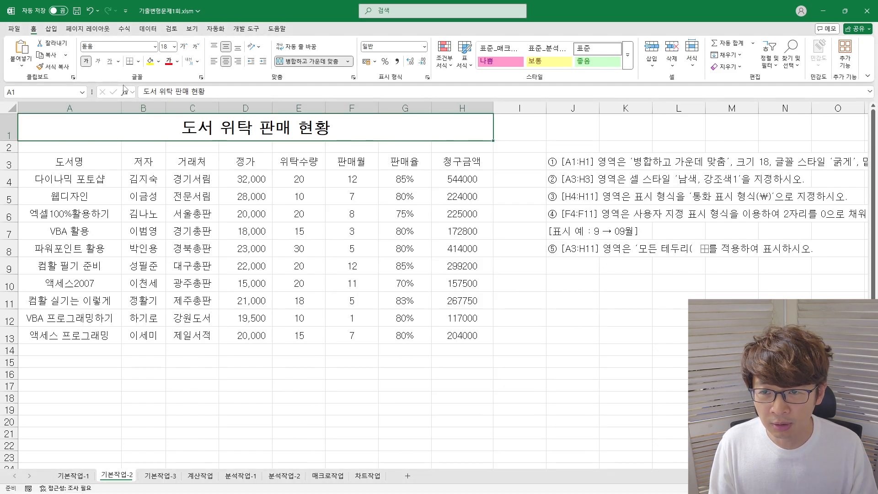
left_click(118, 62)
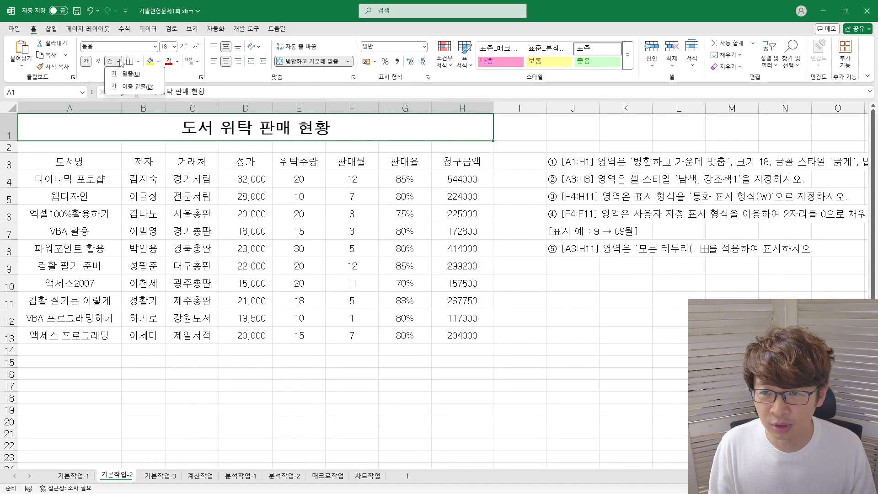
left_click(127, 89)
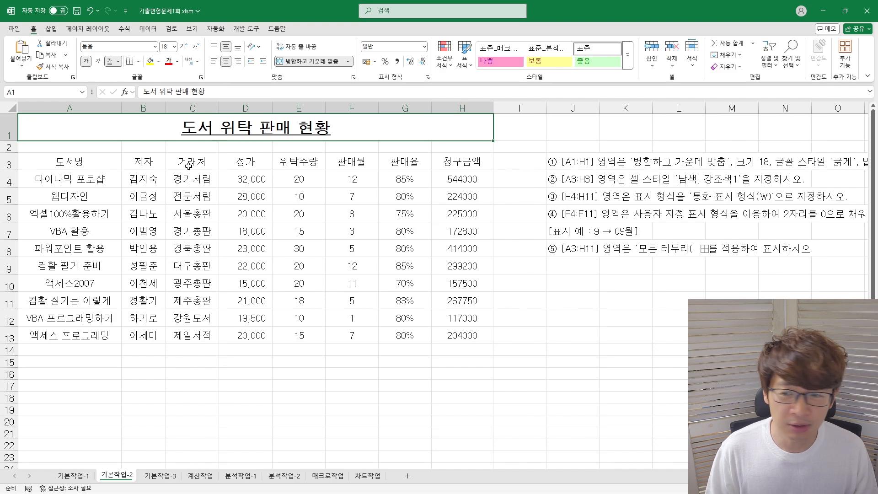
- Apply the theme cell style 강조색1 to the header row A3:H3
left_click_drag(78, 162, 450, 162)
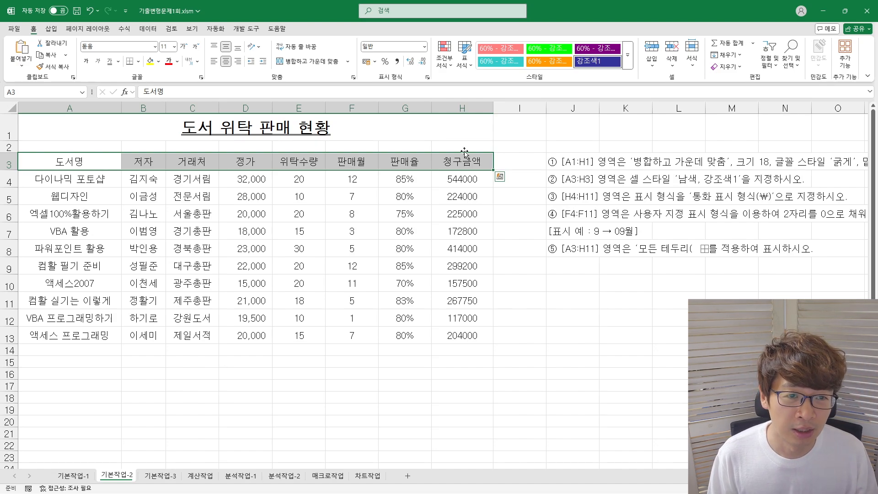
left_click(628, 61)
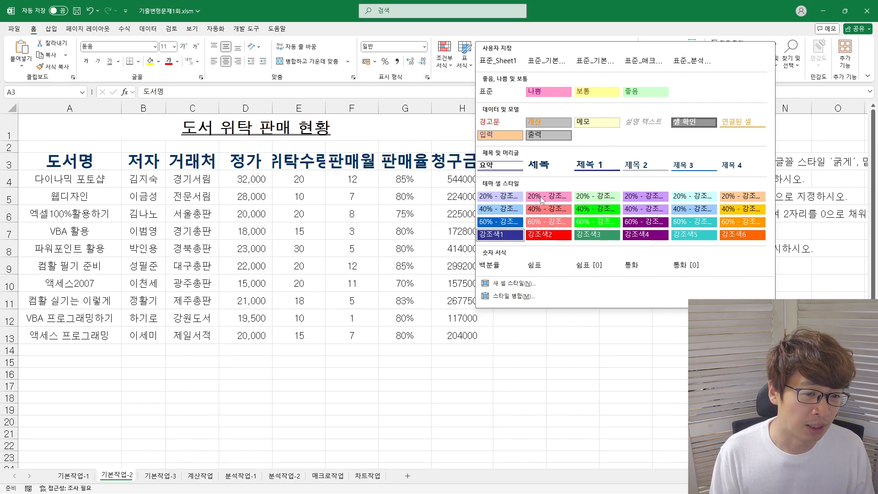
left_click(501, 235)
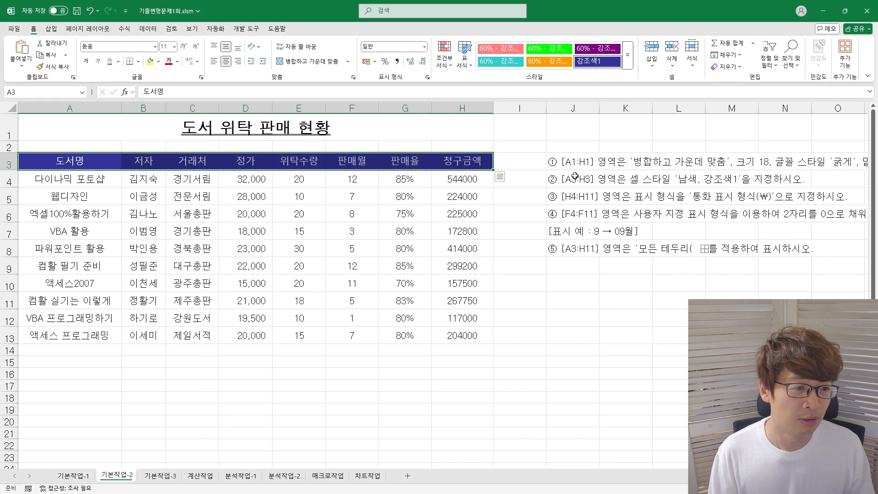
left_click(559, 164)
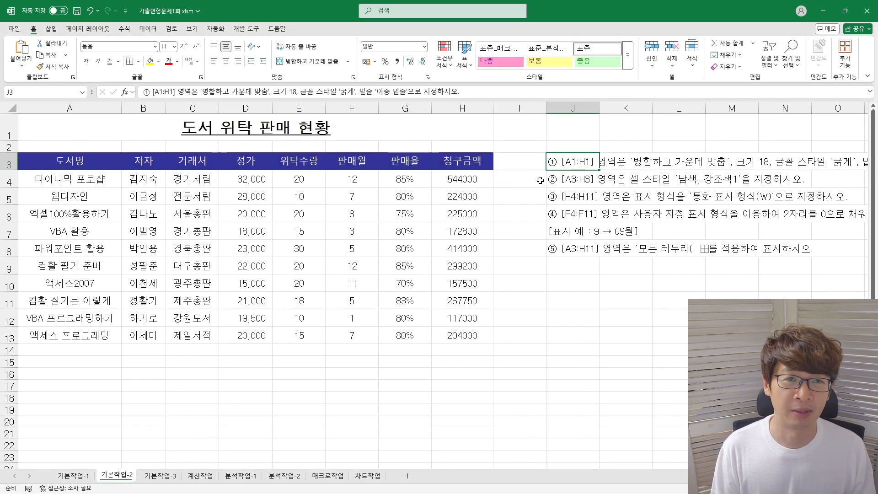
- Change the range in instruction ③ (cell J5) to H4:H13 so it covers the whole 청구금액 column
left_click(566, 196)
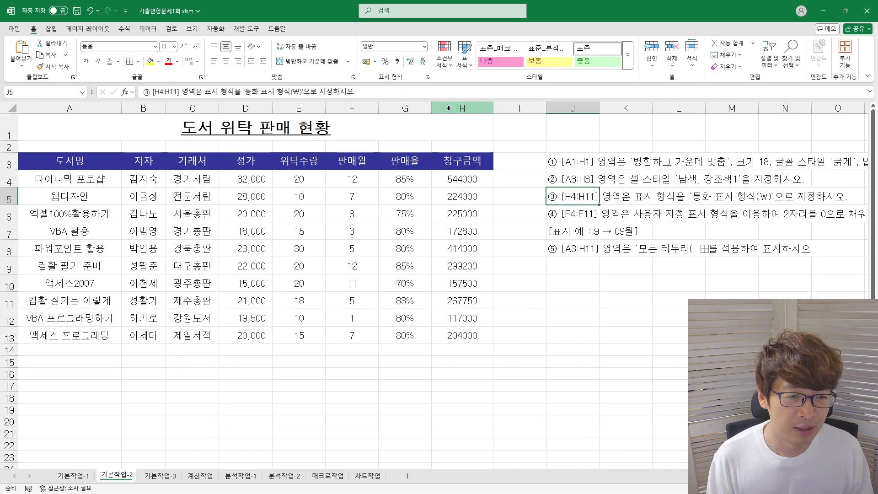
left_click_drag(448, 179, 453, 293)
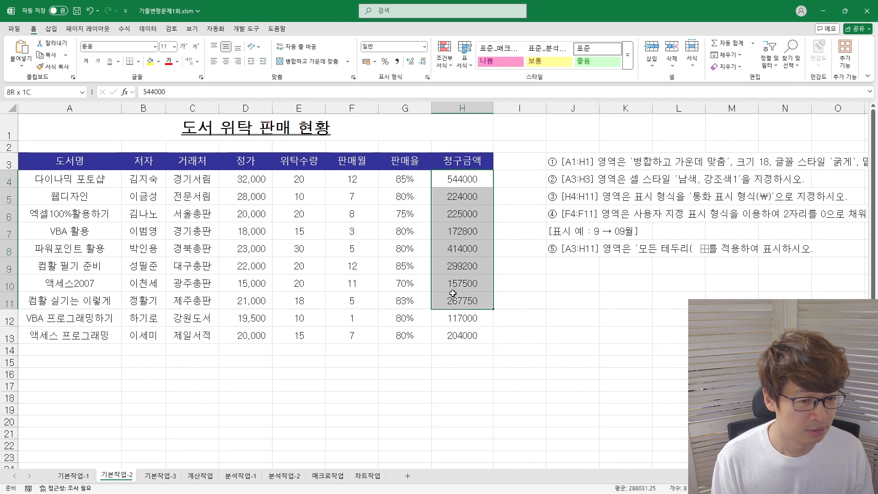
left_click_drag(453, 294, 453, 294)
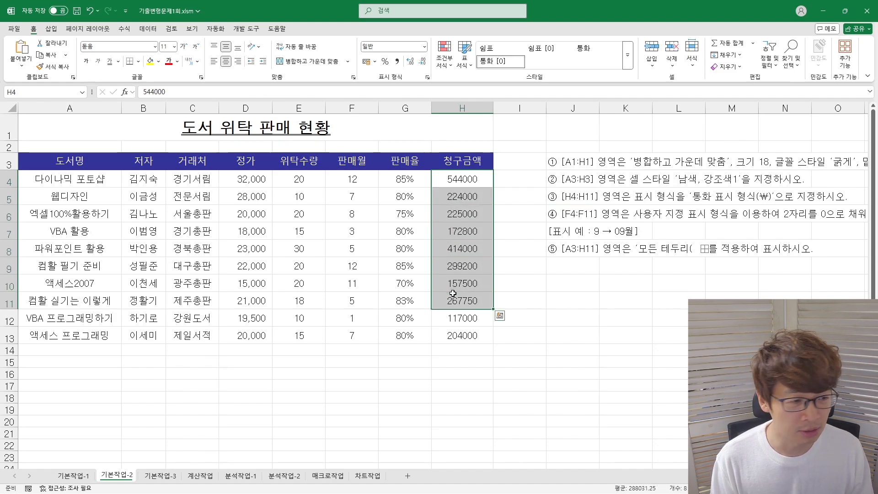
double_click(586, 200)
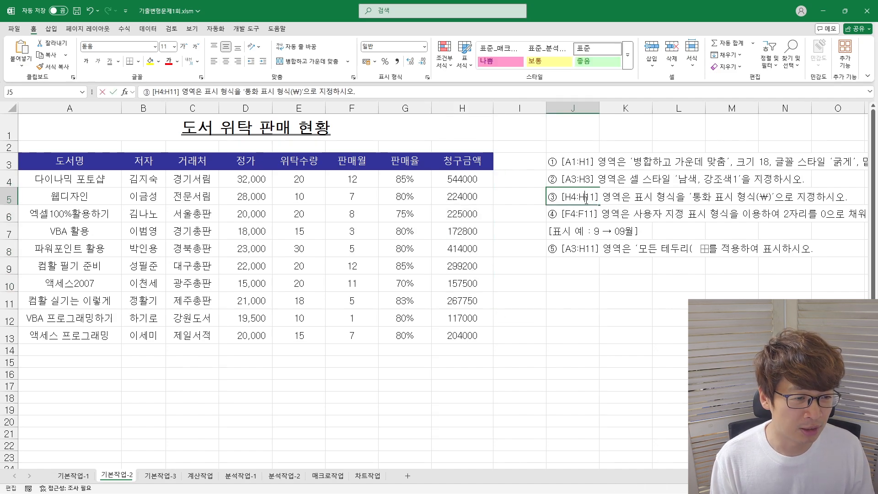
left_click_drag(590, 199, 595, 199)
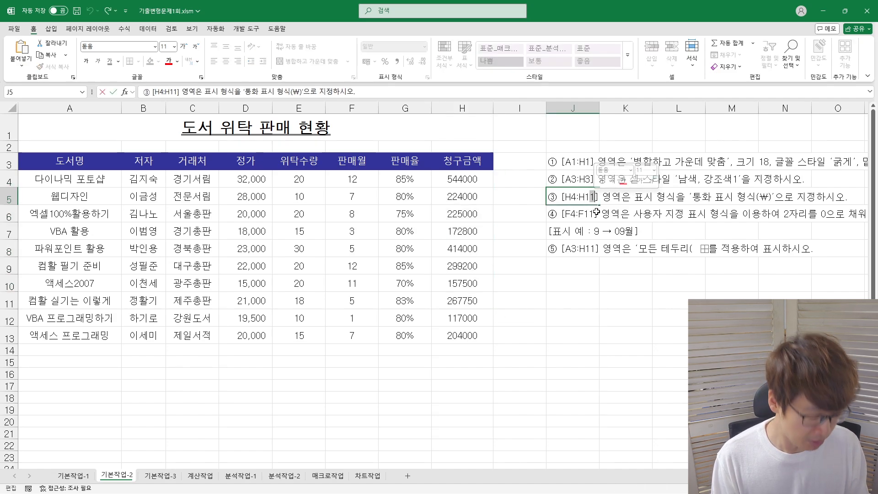
type("3")
key("Return")
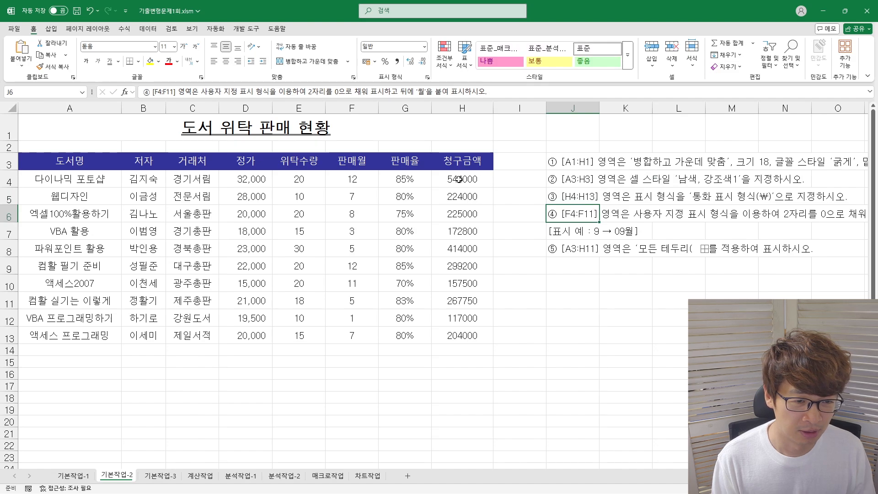
- Apply the currency (통화) number format to the 청구금액 values in H4:H13
left_click_drag(459, 179, 459, 336)
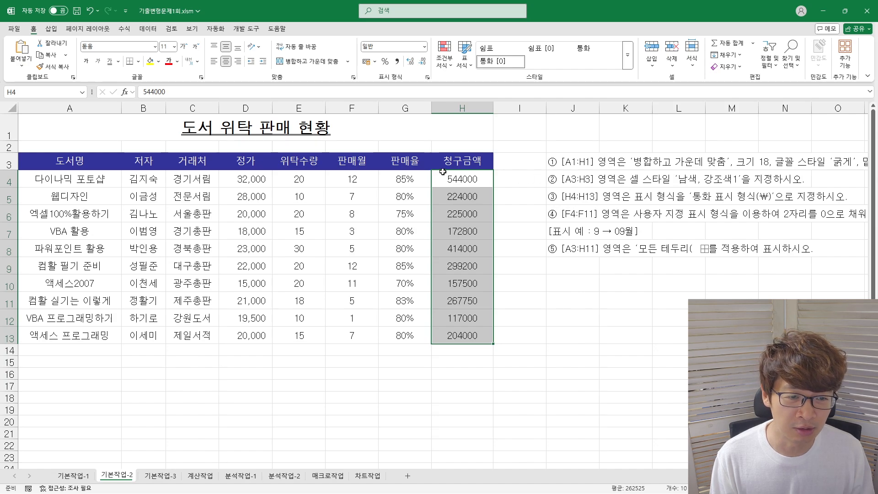
left_click(425, 46)
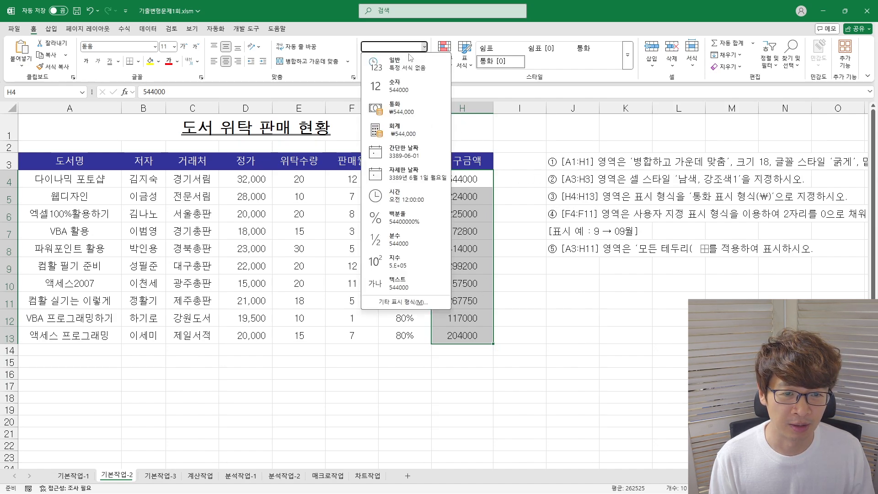
left_click(397, 108)
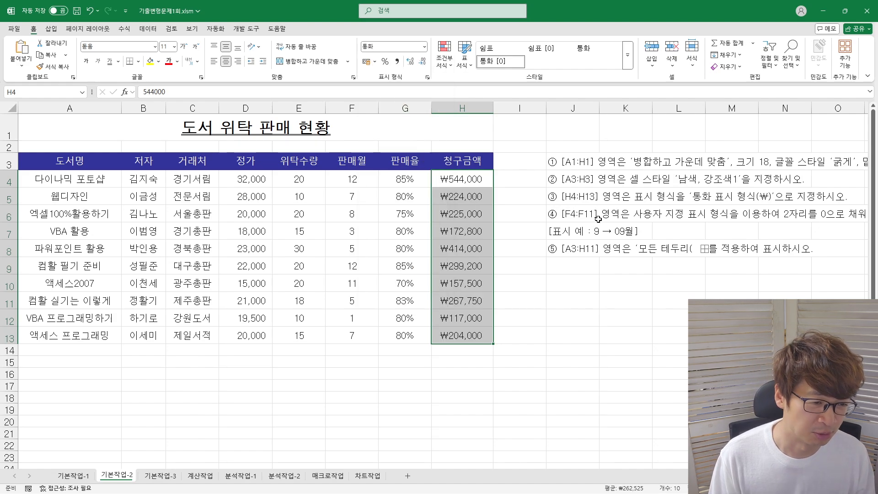
- Change the range in instruction ④ (cell J6) to F4:F13
double_click(574, 215)
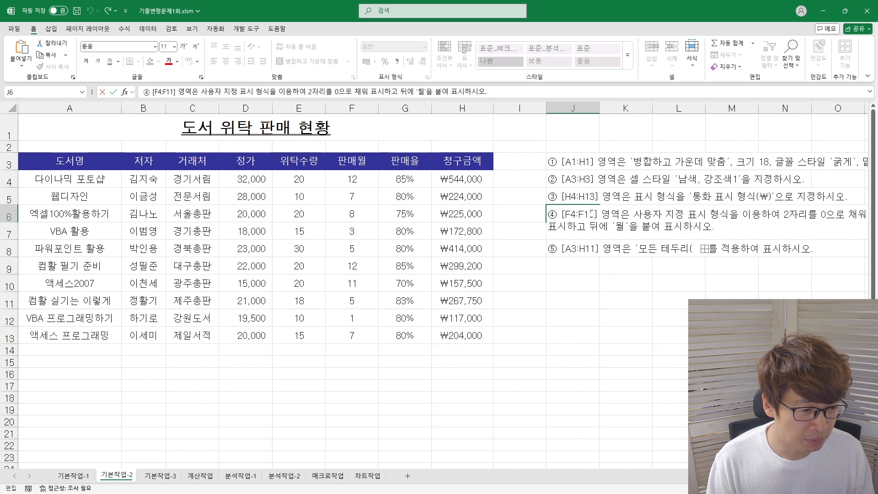
left_click_drag(588, 214, 595, 214)
type("3")
key("Return")
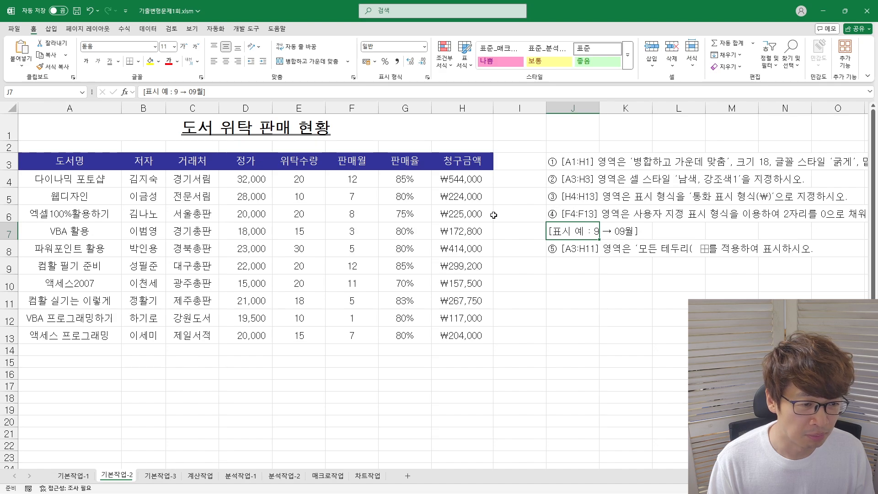
- Set up a custom number format with the two-digit code 00 for the 판매월 values in F4:F13
left_click_drag(354, 181, 343, 333)
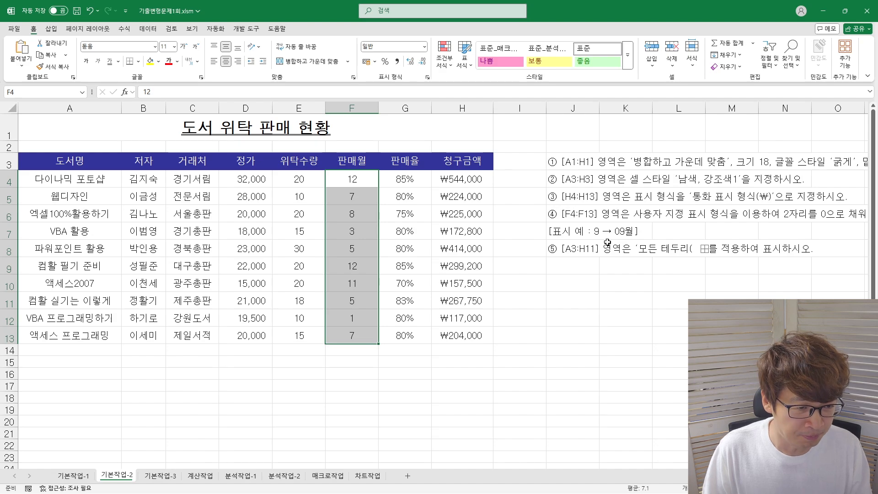
key("super+plus")
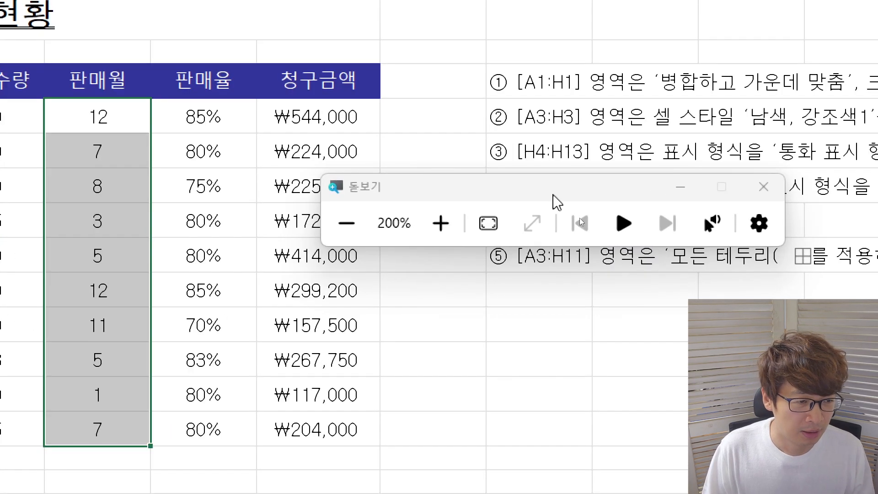
left_click_drag(548, 356, 553, 379)
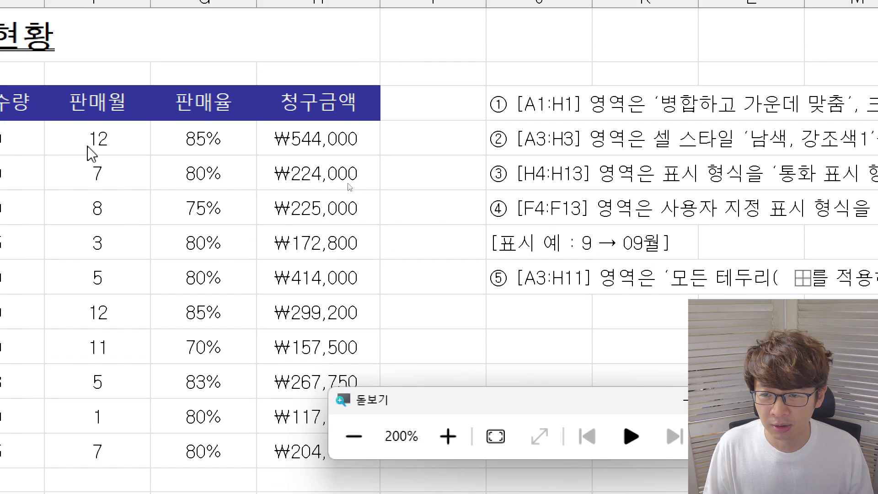
left_click(96, 137)
key("ctrl+shift+Down")
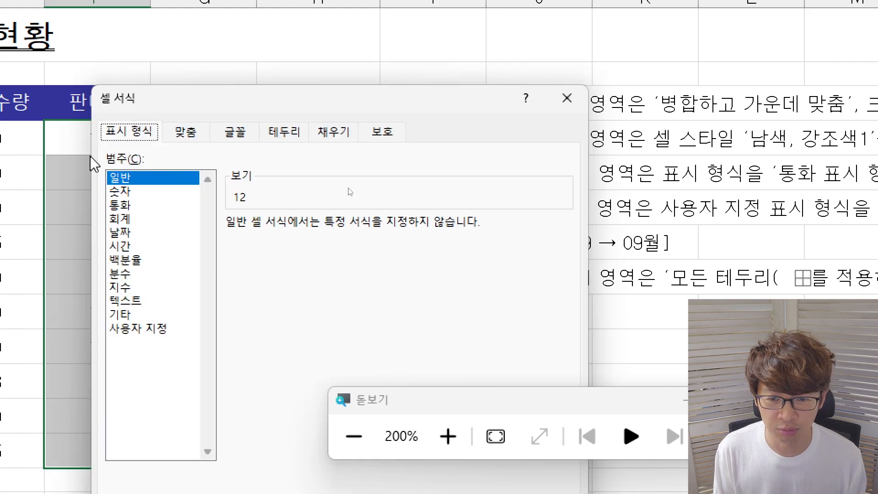
left_click(146, 337)
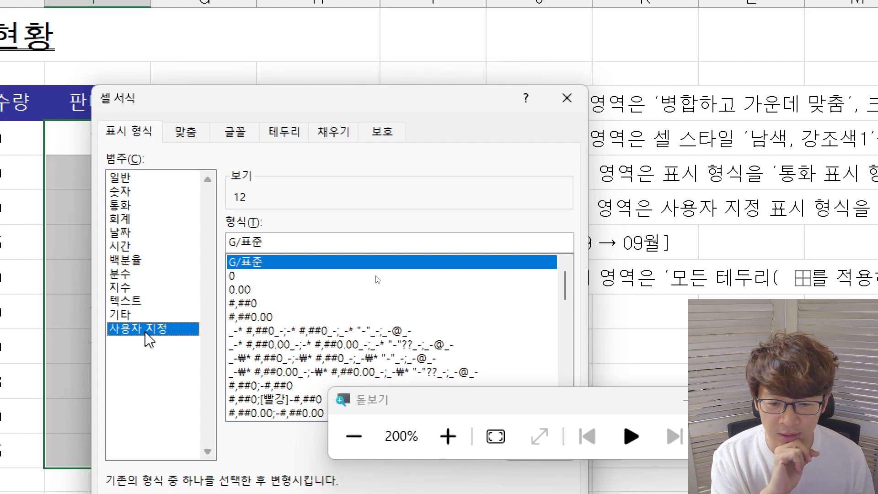
left_click(231, 276)
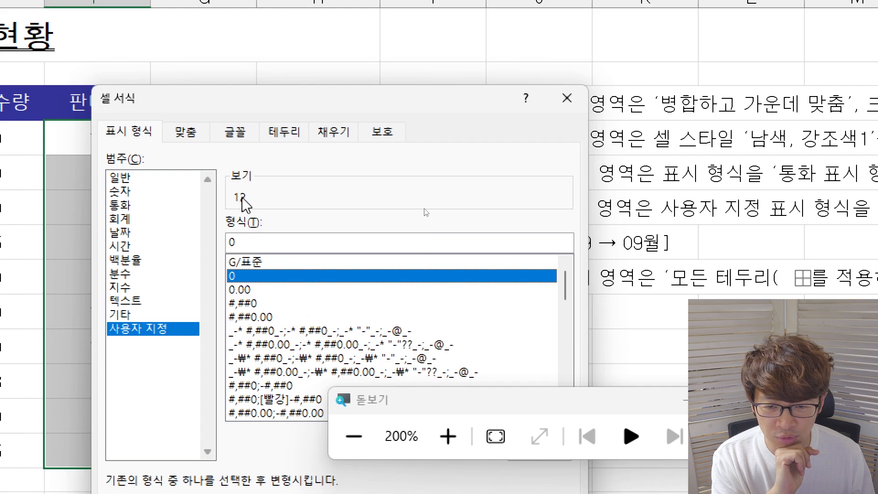
double_click(232, 242)
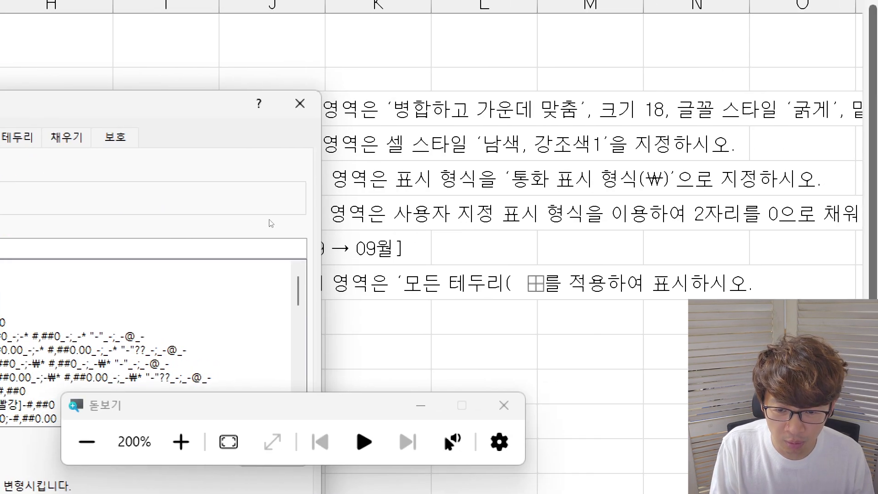
type("00")
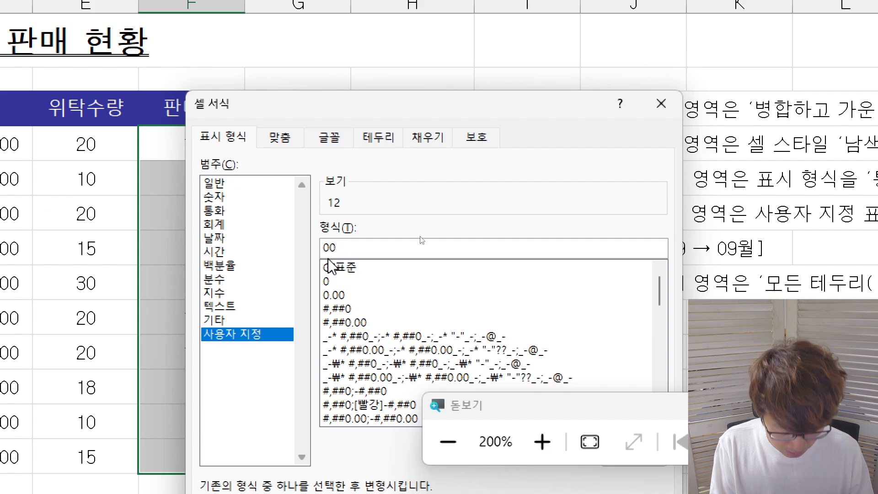
- Try extending the custom format to two decimals as 00.00, and remove the decimal part again
type(".00")
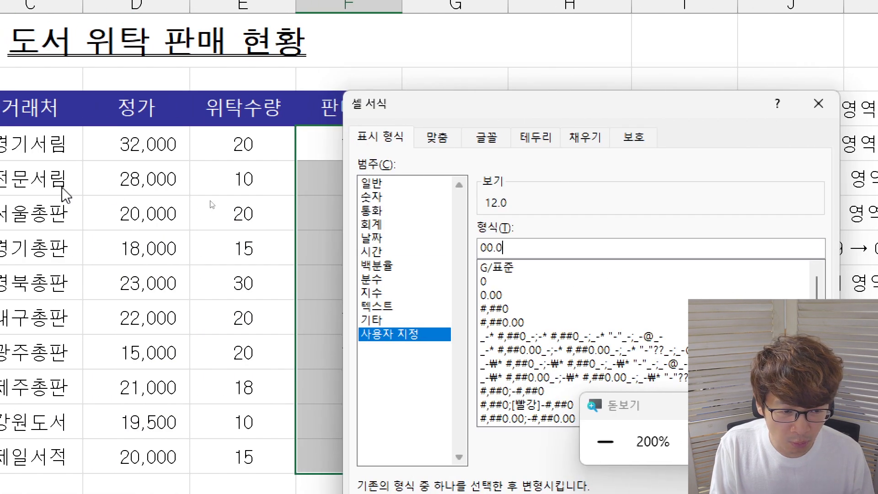
double_click(494, 249)
double_click(522, 247)
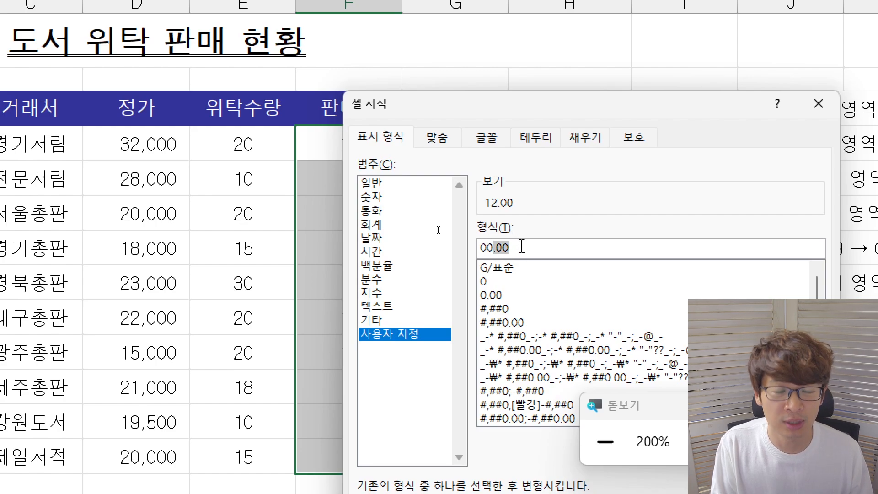
left_click_drag(495, 247, 479, 248)
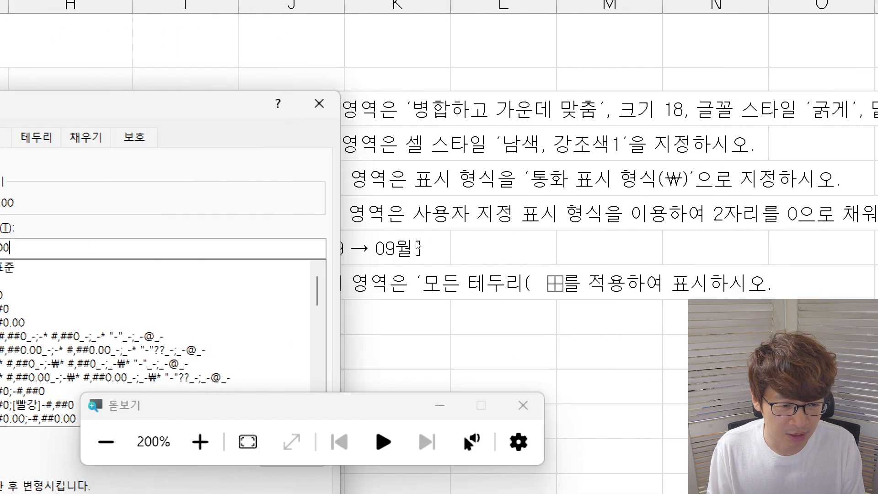
key("BackSpace")
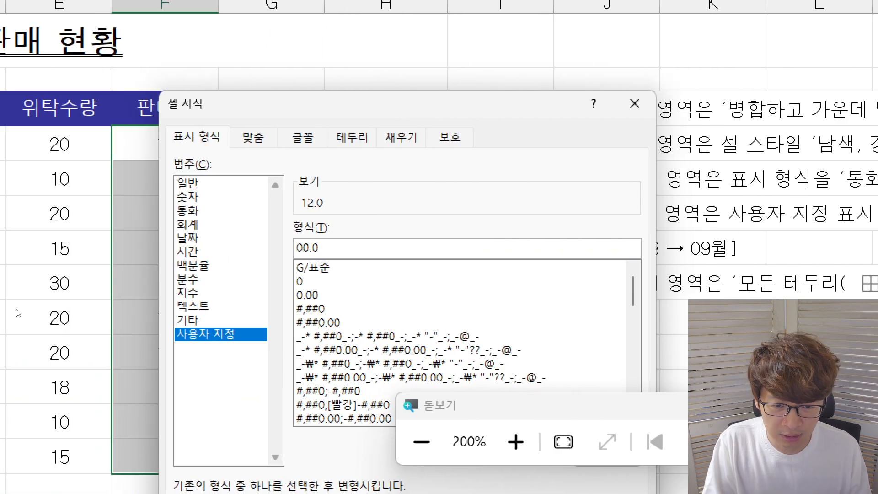
key("BackSpace")
key("BackSpace")
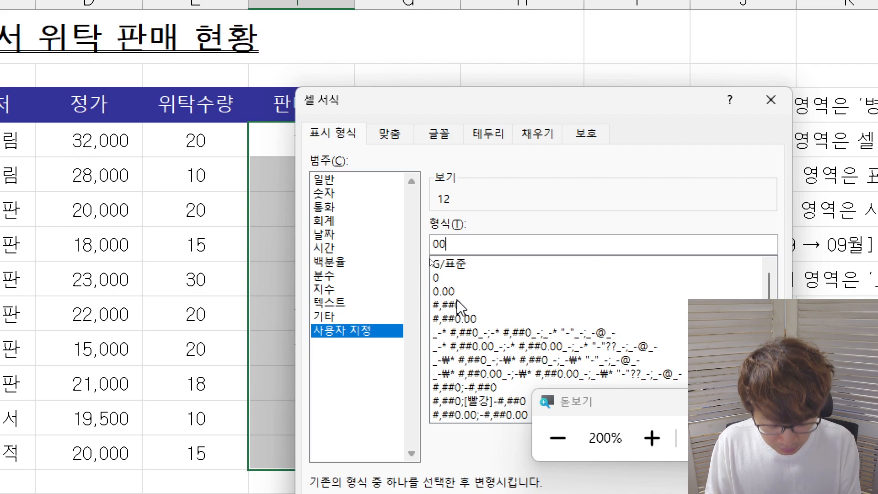
- Complete the custom format as 00"월" and apply it to the 판매월 values
type("\"월")
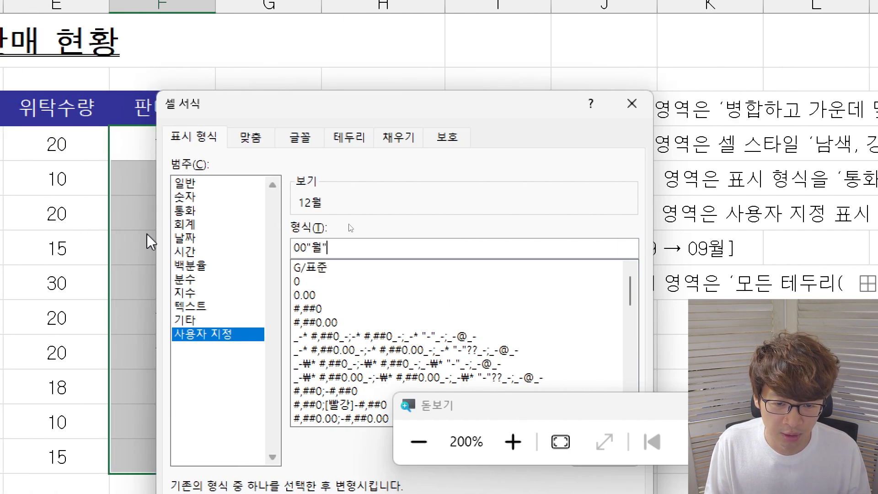
left_click_drag(347, 246, 285, 245)
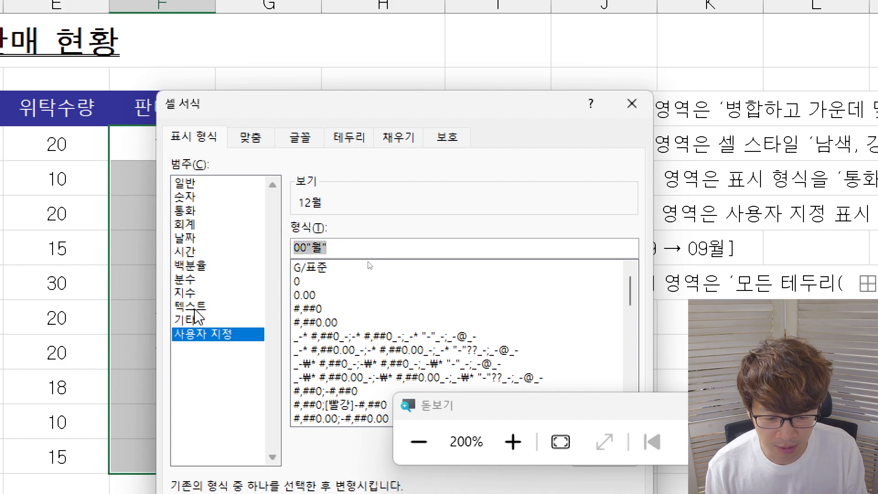
key("Return")
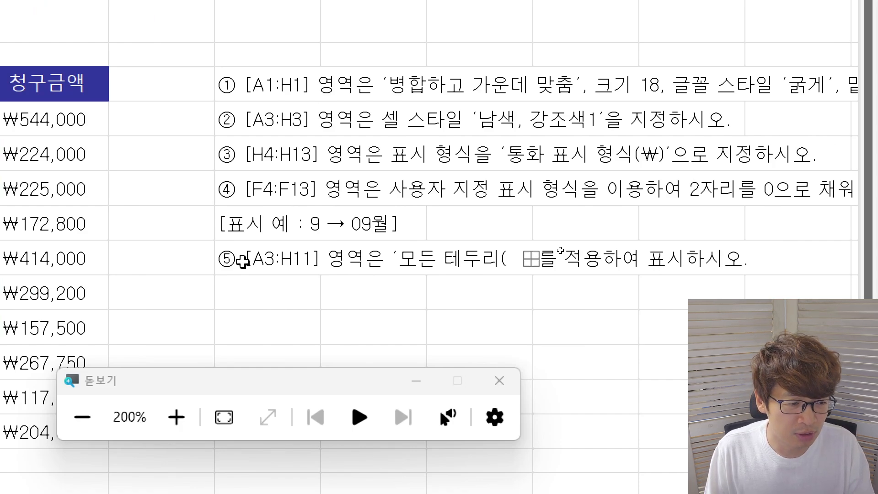
key("super+minus")
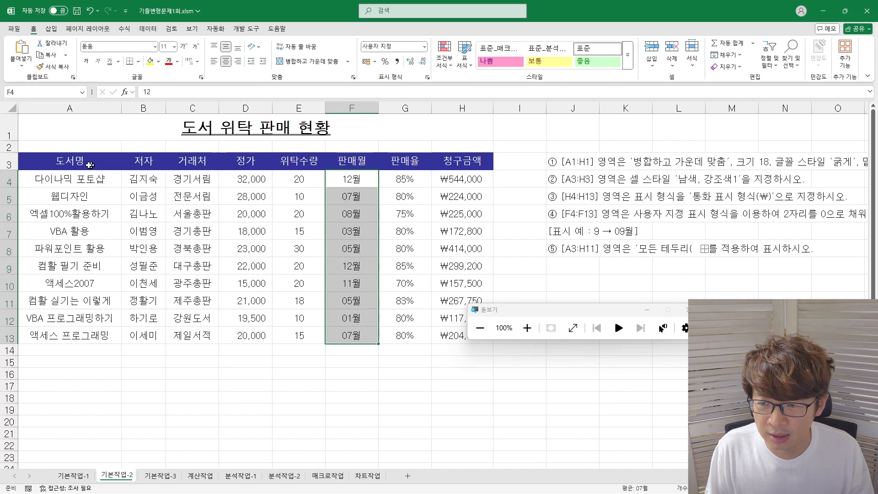
- Apply all borders (모든 테두리) to the whole table A3:H13
left_click_drag(62, 161, 466, 340)
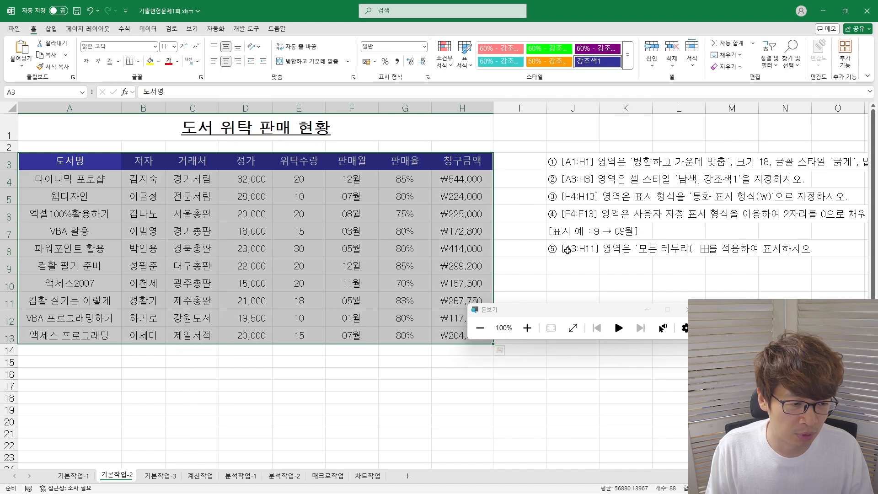
left_click(139, 61)
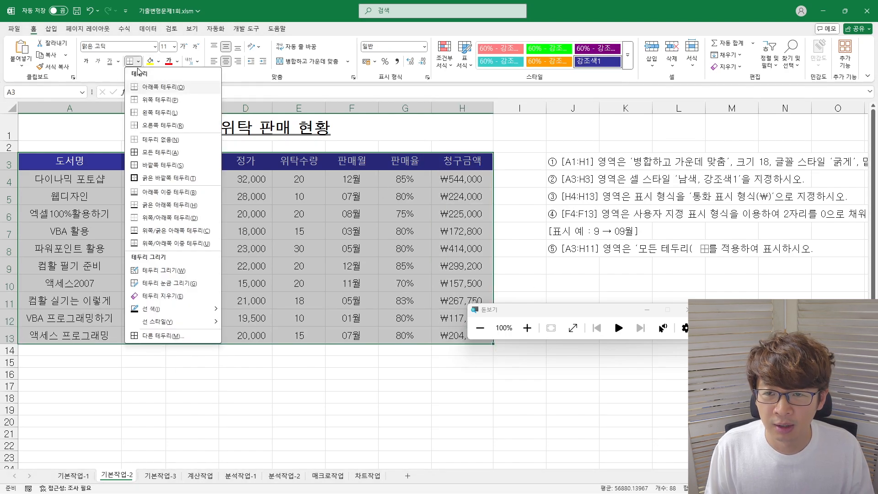
left_click(139, 61)
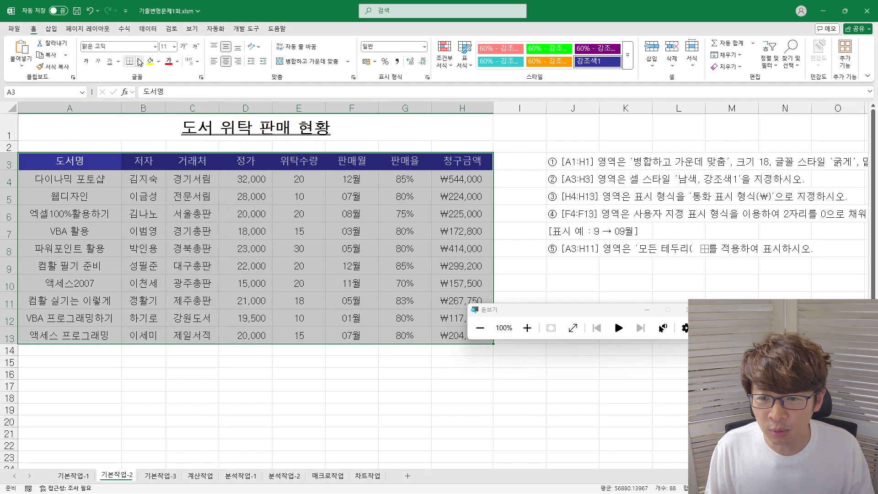
left_click(139, 62)
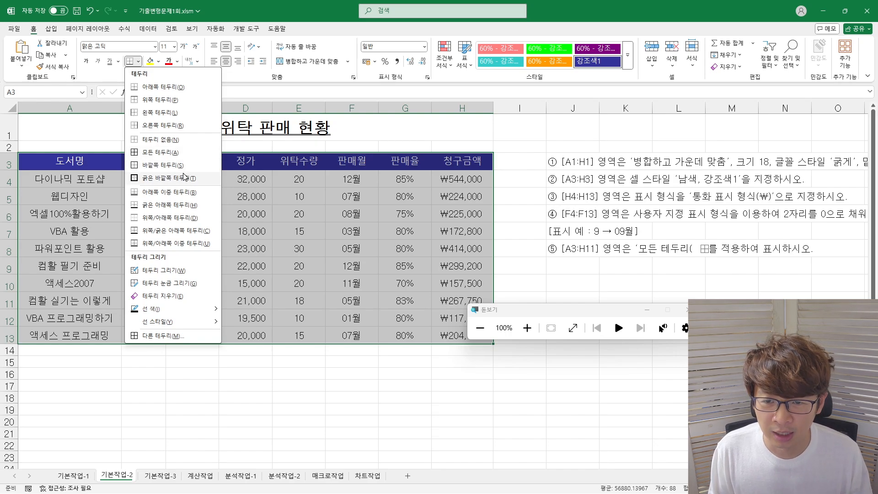
left_click(138, 62)
left_click(139, 62)
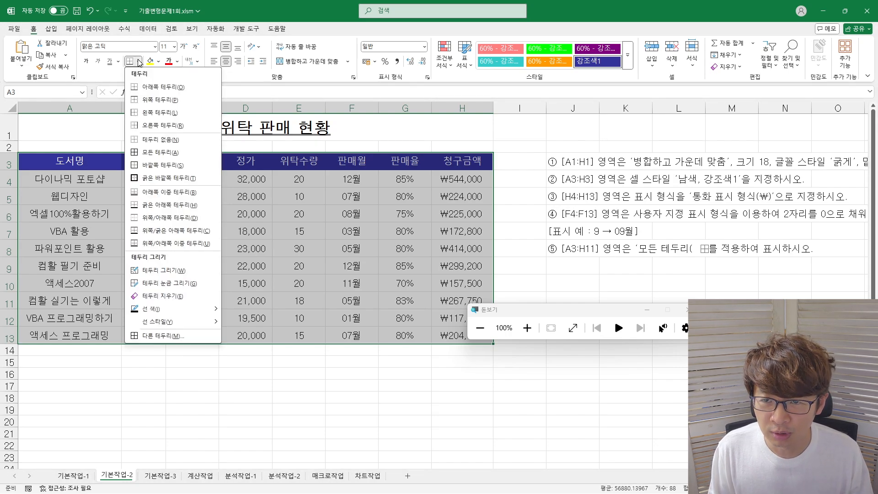
left_click(138, 61)
left_click(161, 209)
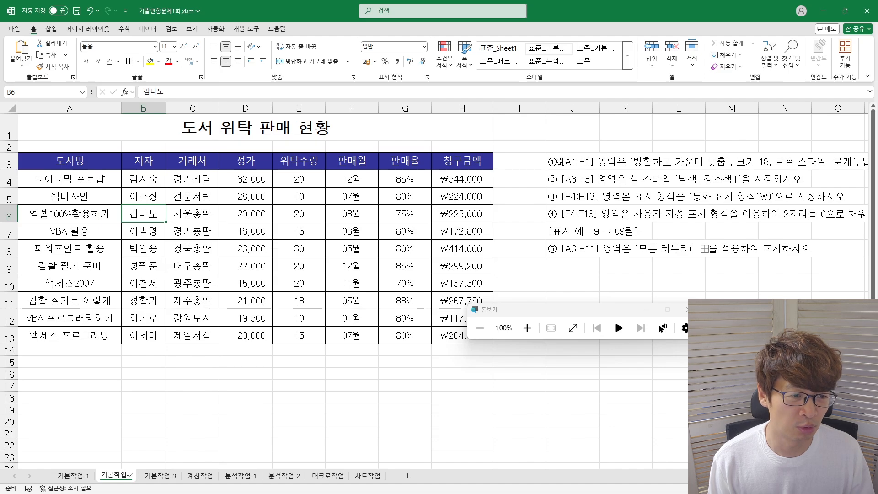
left_click_drag(560, 162, 543, 250)
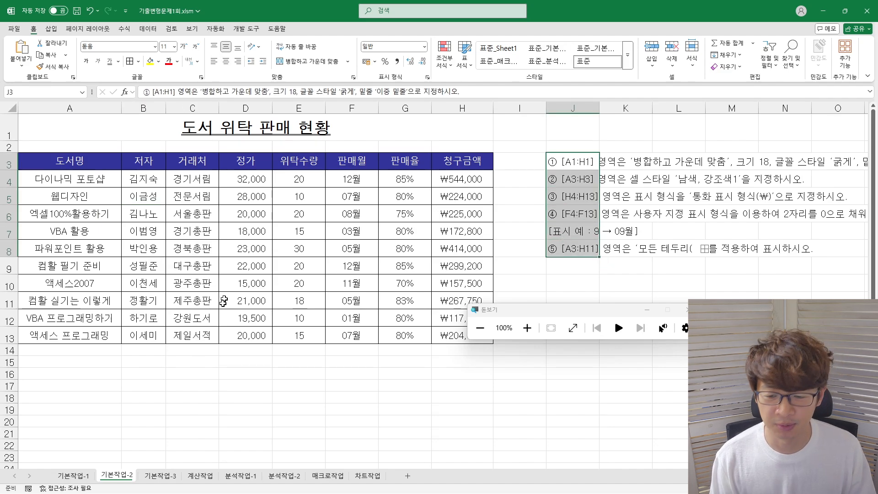
- Switch to the 기본작업-3 sheet and select the phone sales data in A4:F14
left_click(160, 476)
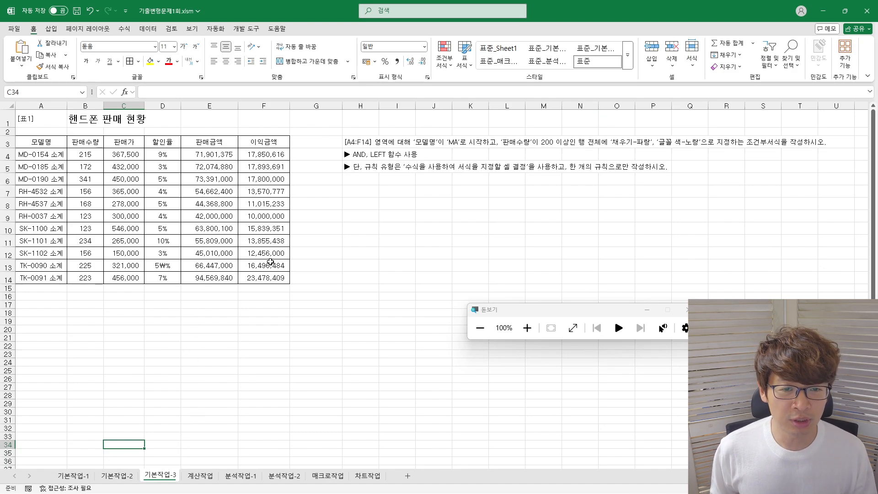
left_click(25, 156)
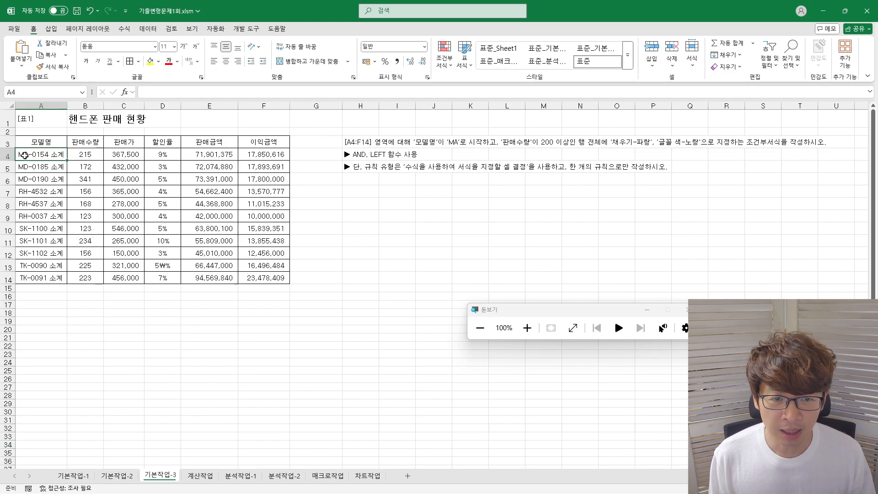
left_click_drag(25, 155, 271, 274)
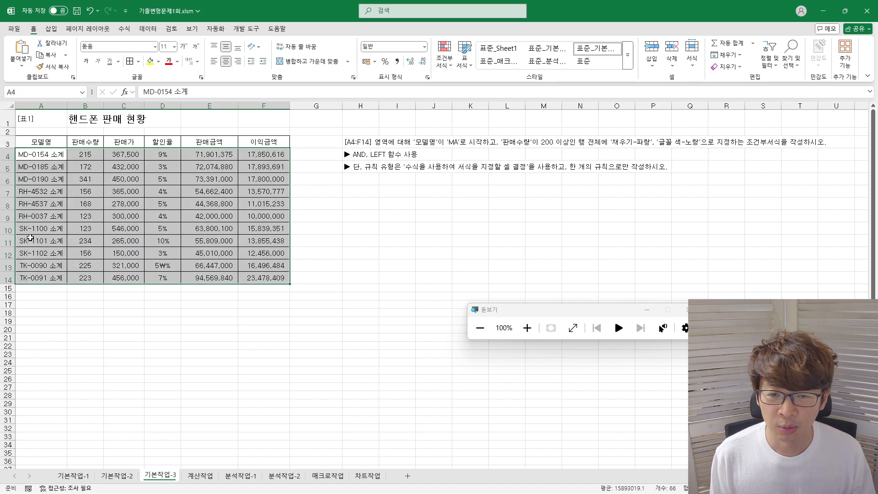
scroll(58, 231, "up", 3, "ctrl")
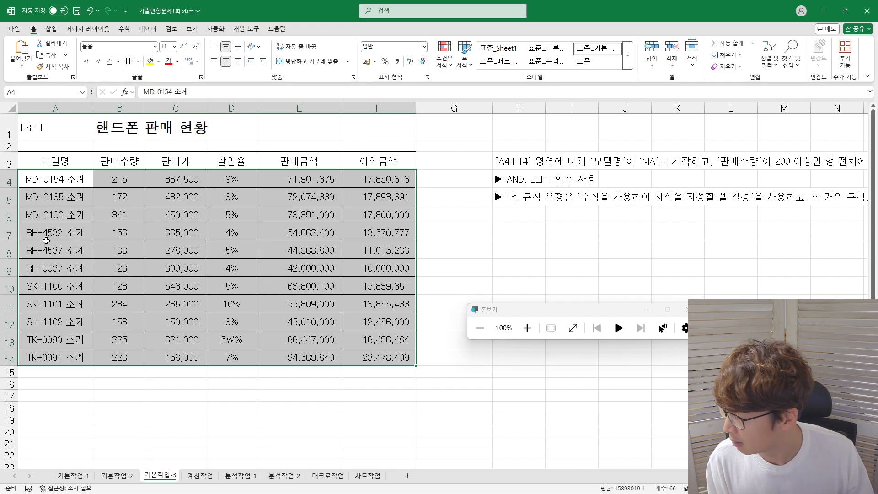
- Change the 모델명 prefix in the instruction text of cell H3 to MD
key("alt+Tab")
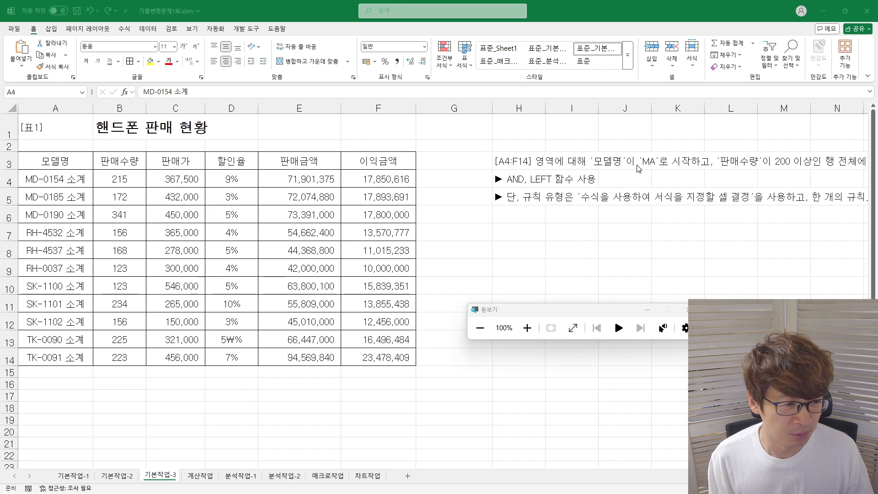
key("Escape")
double_click(520, 162)
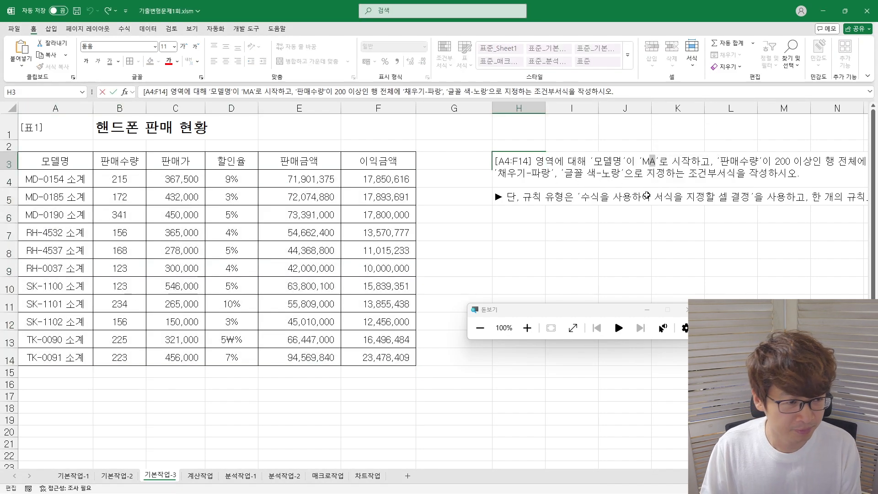
type("D")
key("Return")
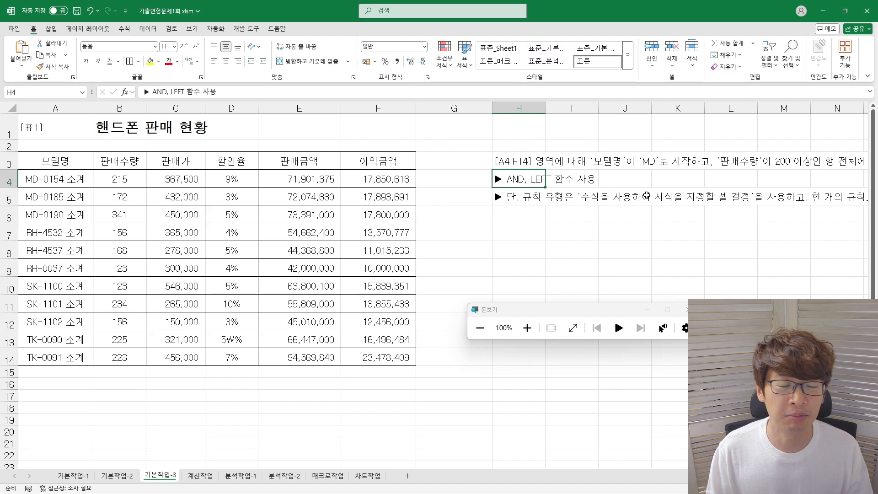
- Check the 모델명 and 판매수량 columns against the conditions, highlighting matching rows A4:F4 and A6:F6
left_click(55, 186)
left_click_drag(55, 185, 54, 359)
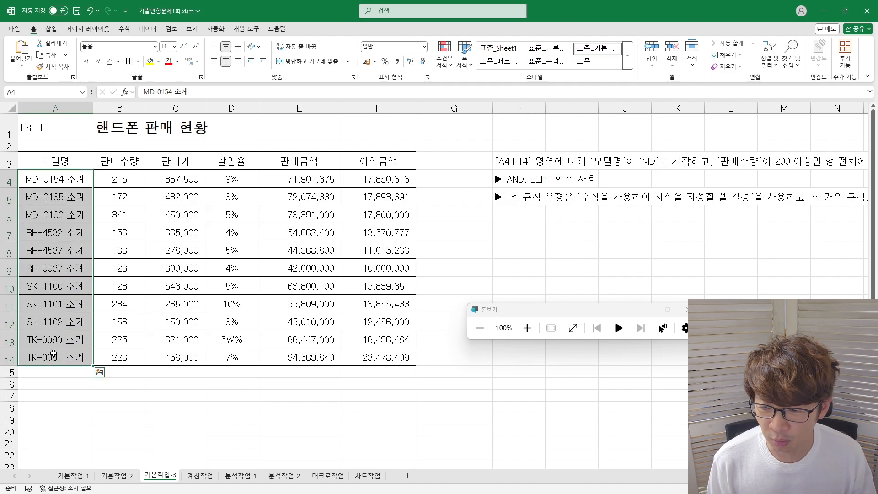
left_click_drag(125, 179, 123, 357)
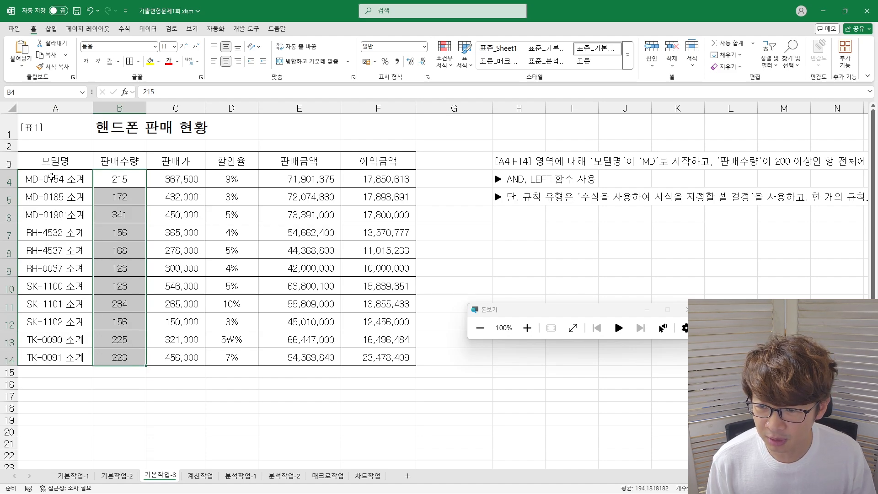
left_click_drag(51, 177, 375, 179)
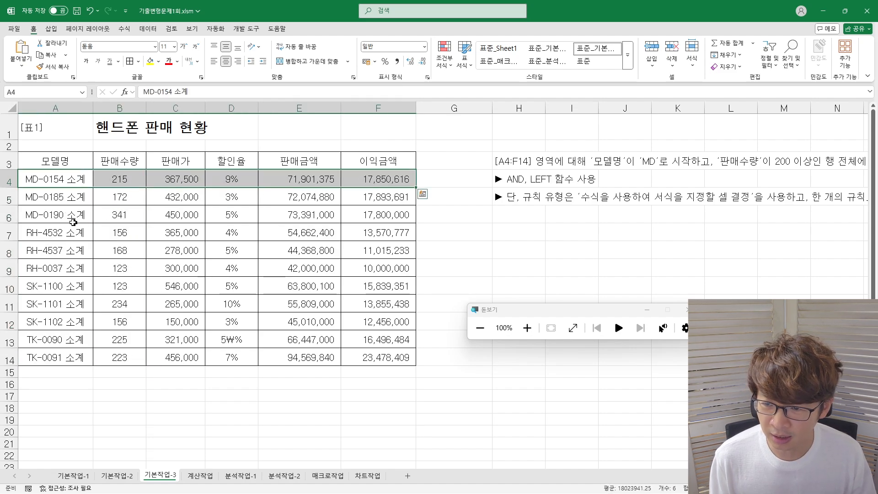
left_click_drag(73, 223, 373, 218)
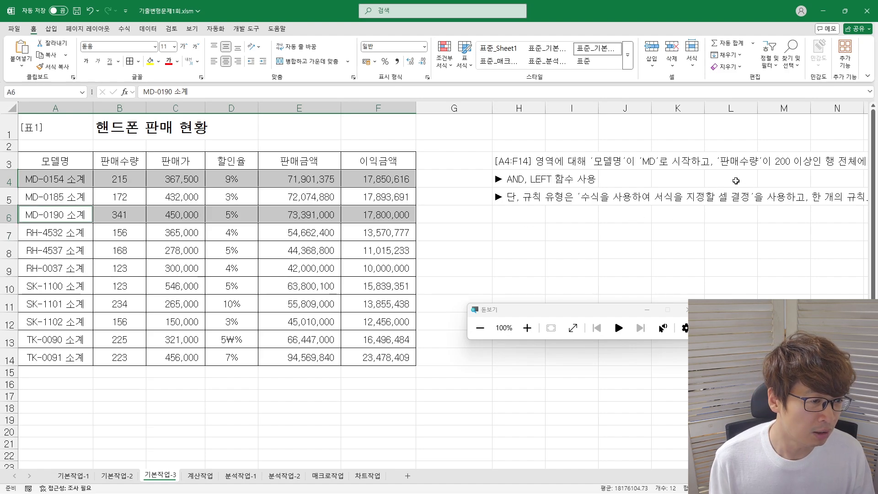
- Read the rest of the conditional formatting instructions in H3:H5, including the required fill and font colours
left_click_drag(737, 181, 819, 177)
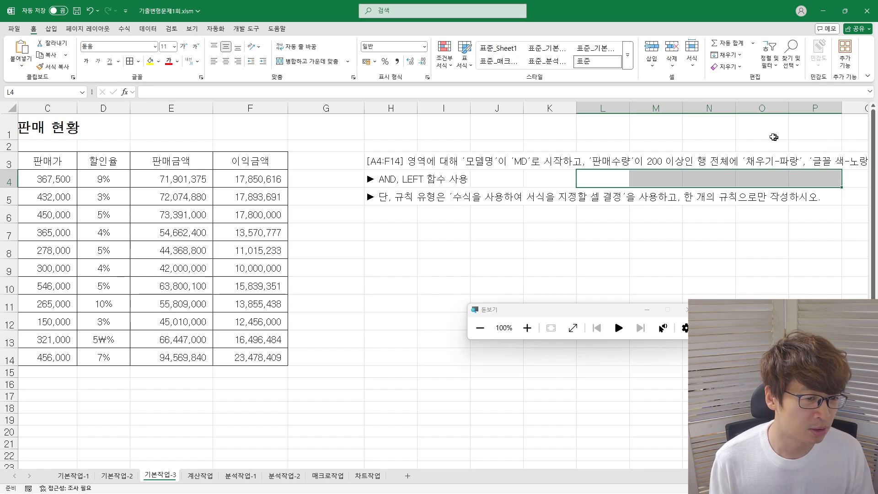
left_click_drag(396, 220, 13, 158)
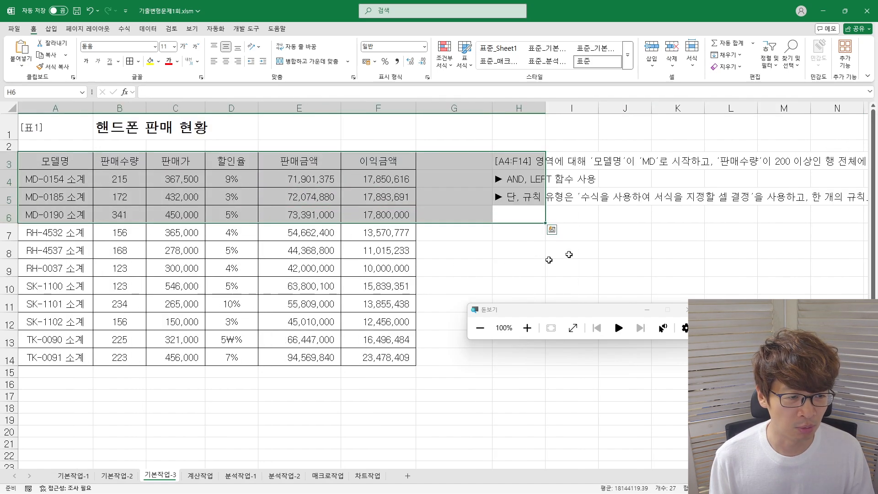
left_click(516, 182)
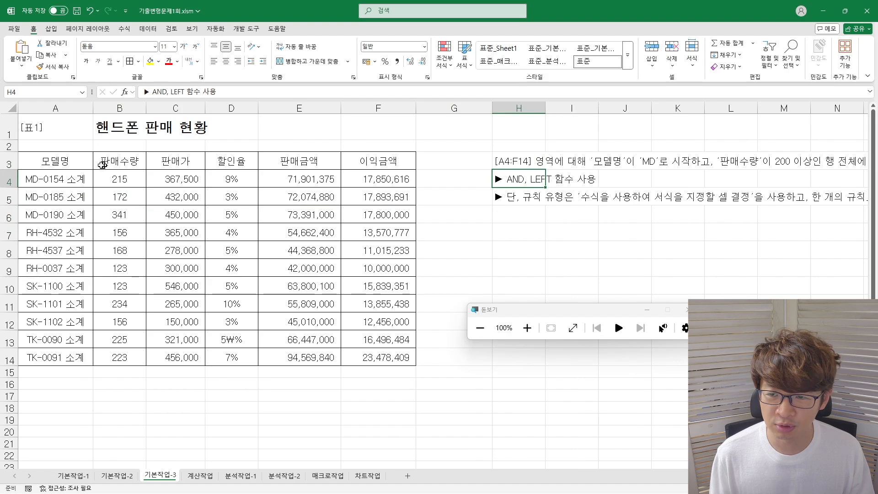
- Start a new conditional formatting rule for A4:F14 with the type 수식을 사용하여 서식을 지정할 셀 결정
left_click_drag(30, 179, 379, 357)
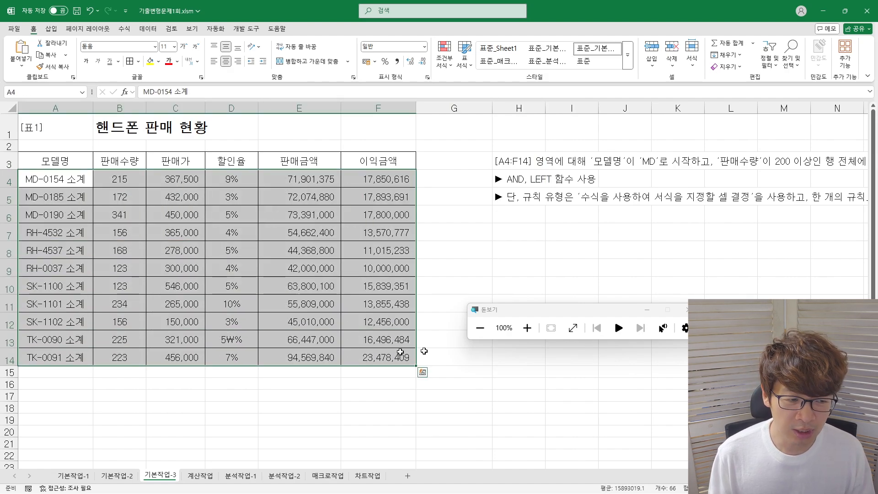
left_click(687, 310)
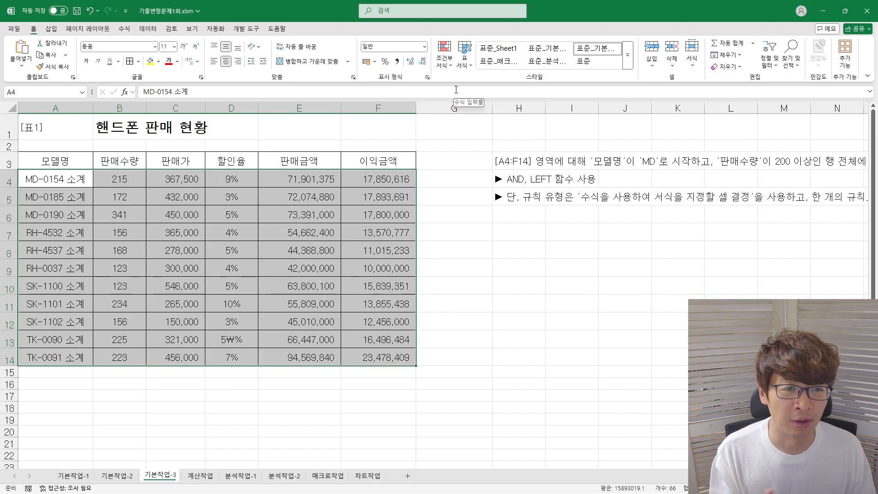
left_click(445, 61)
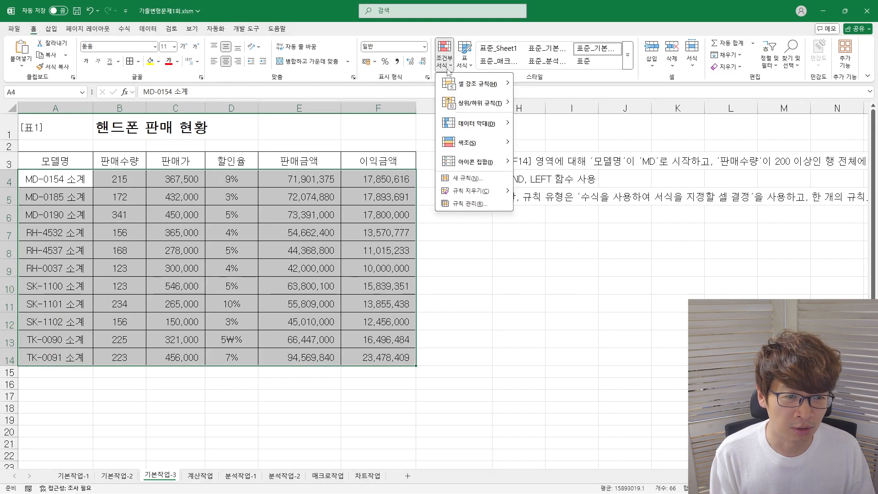
left_click(471, 179)
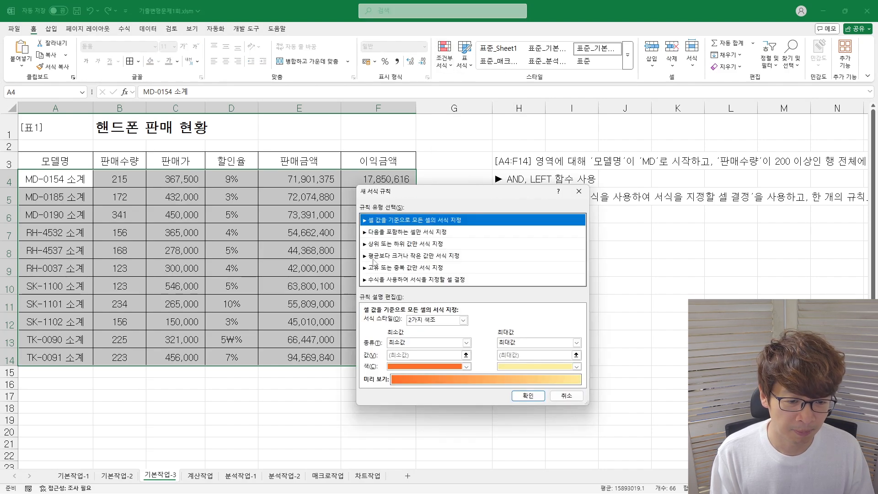
left_click(396, 280)
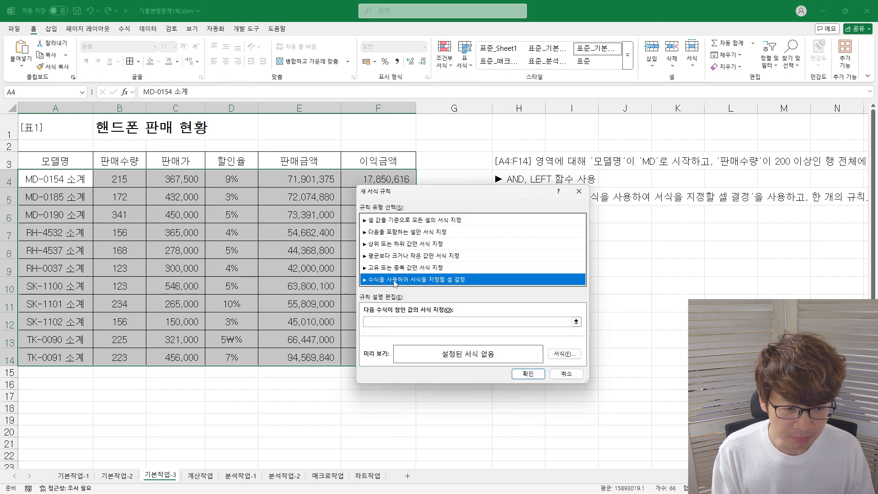
left_click(378, 321)
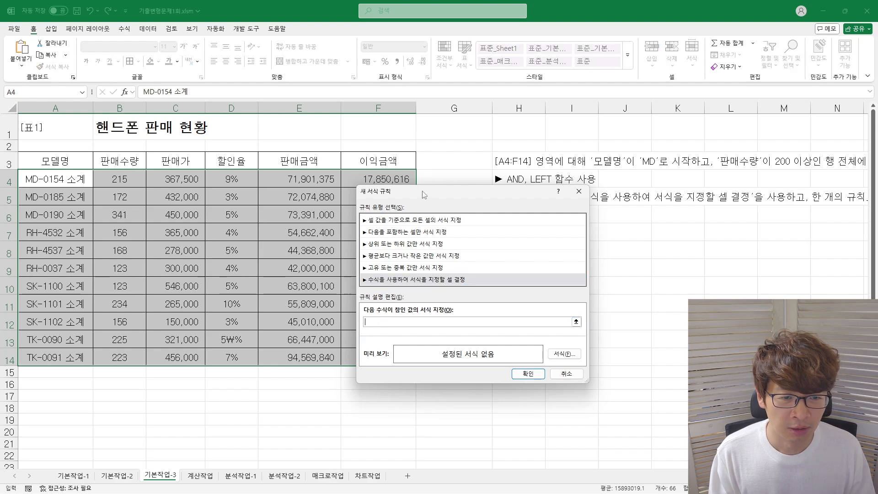
left_click_drag(423, 194, 373, 123)
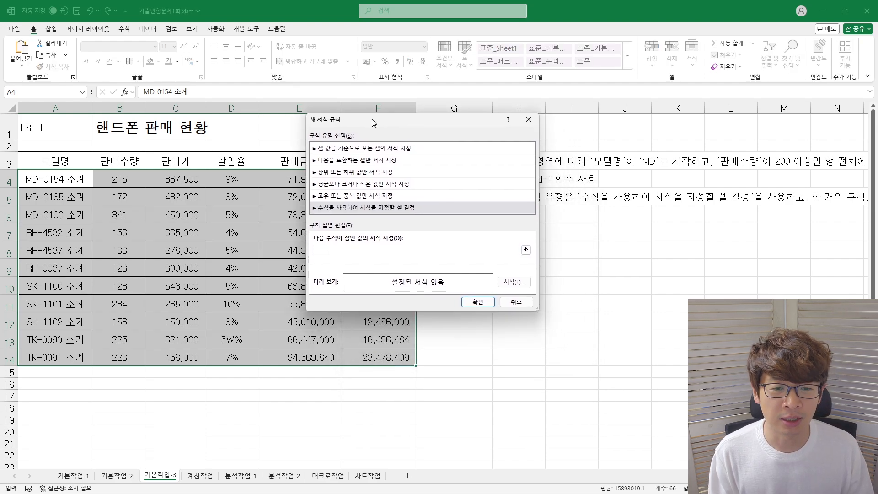
- Enter the 모델명 condition =left($A4,2)="MD" as the rule formula
type("=left($A4")
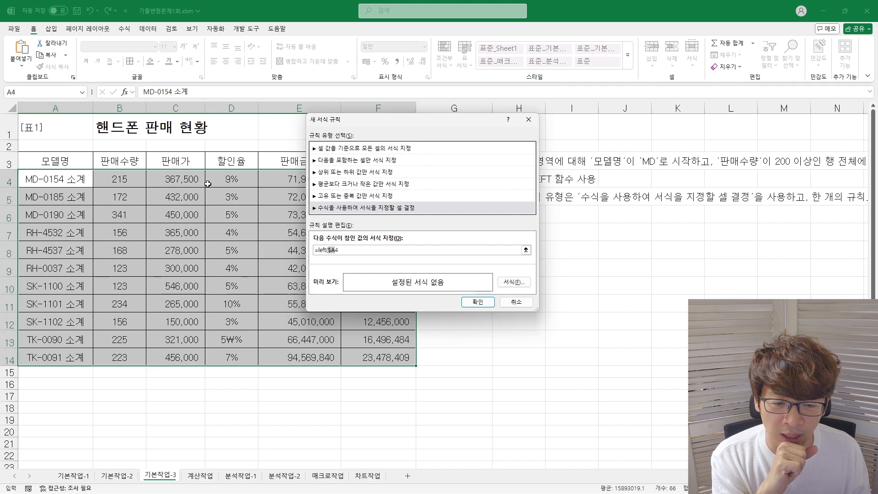
left_click(350, 250)
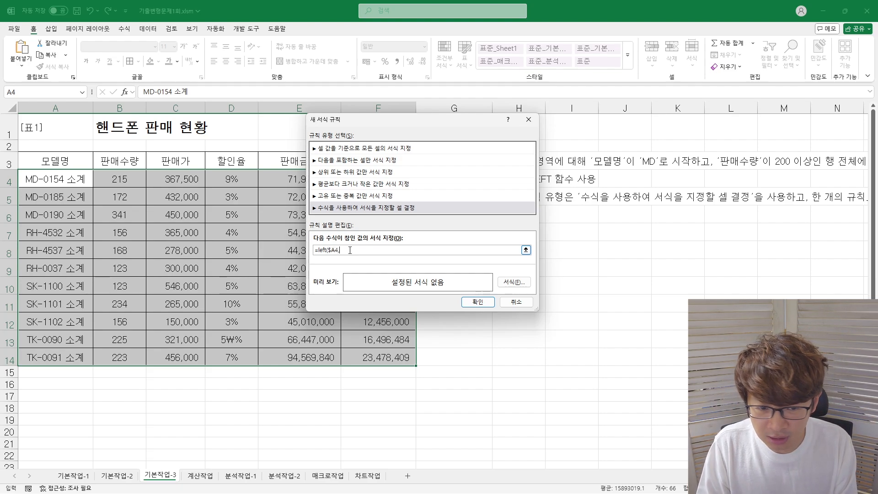
type(",2)")
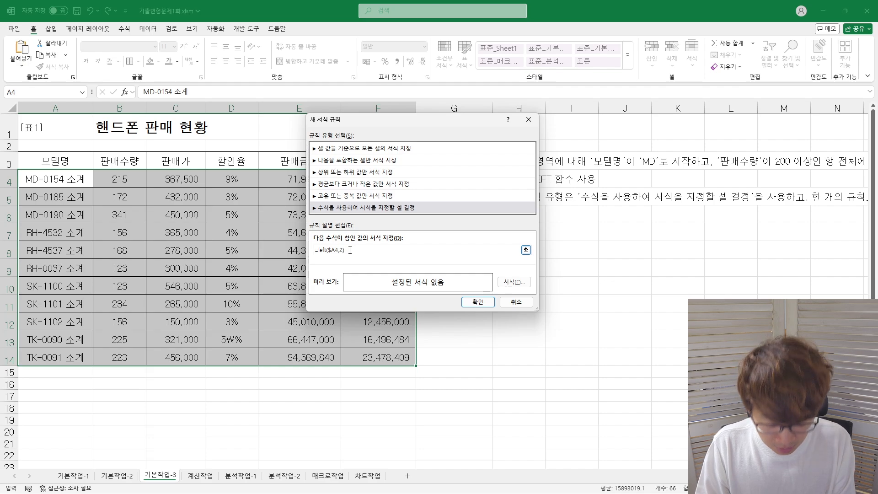
type("=")
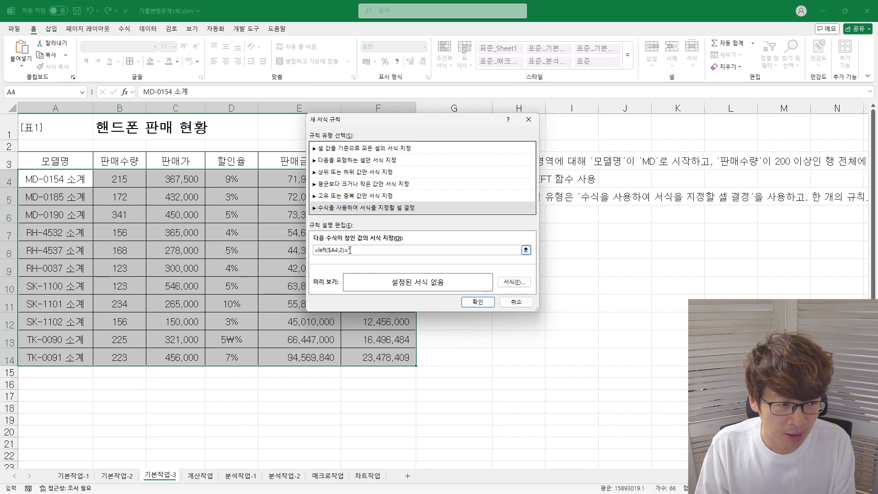
type("\"MD")
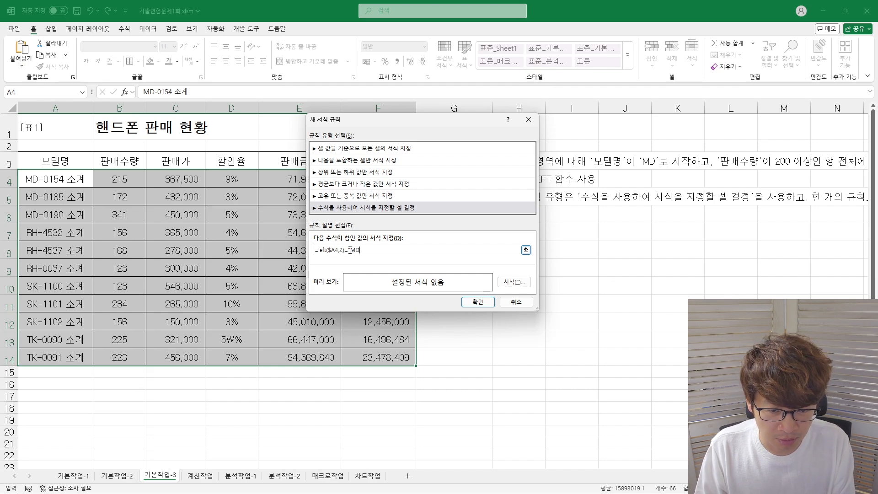
type("\"")
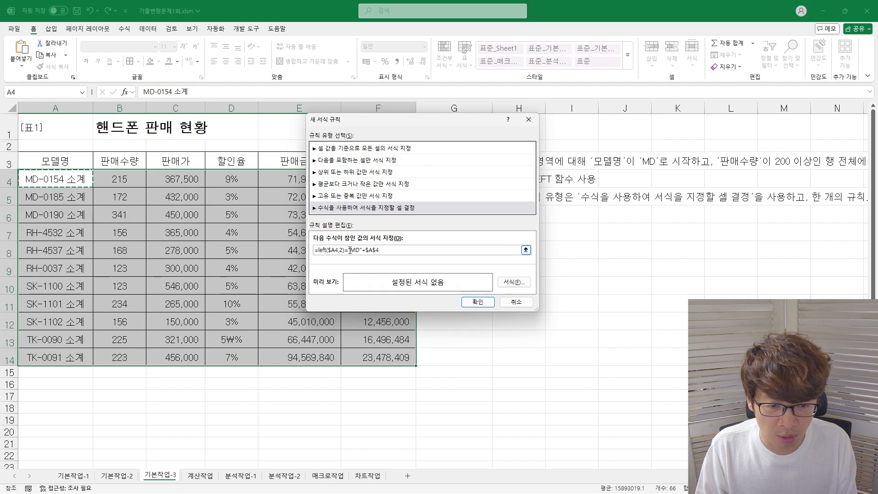
- Add the 판매수량 condition and wrap both in AND, giving =and(left($A4,2)="MD", $B4>=200)
type("+$A")
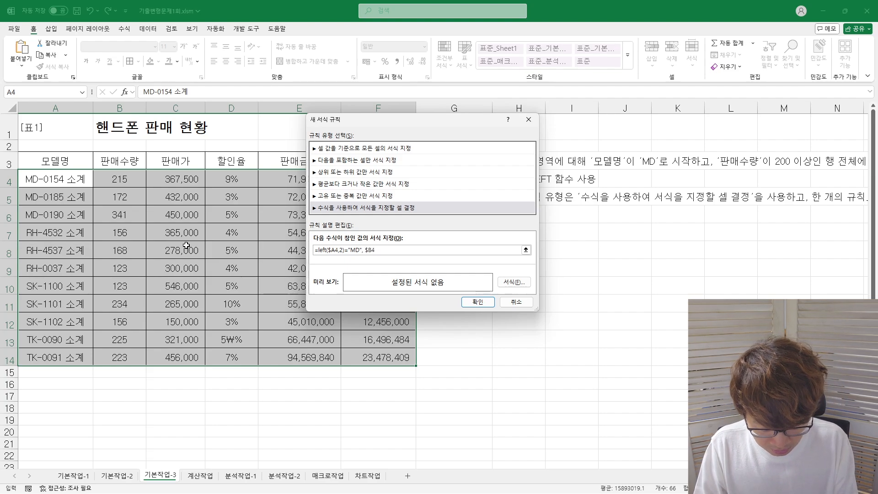
key("BackSpace")
key("BackSpace")
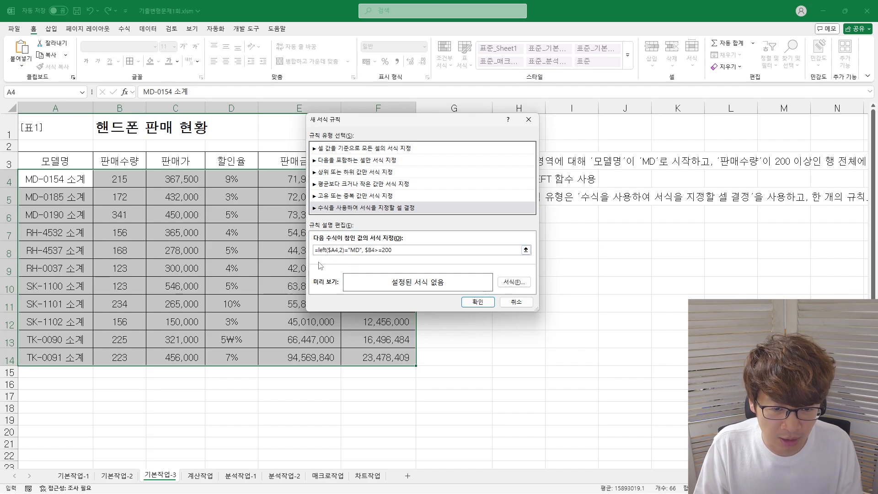
type("and(")
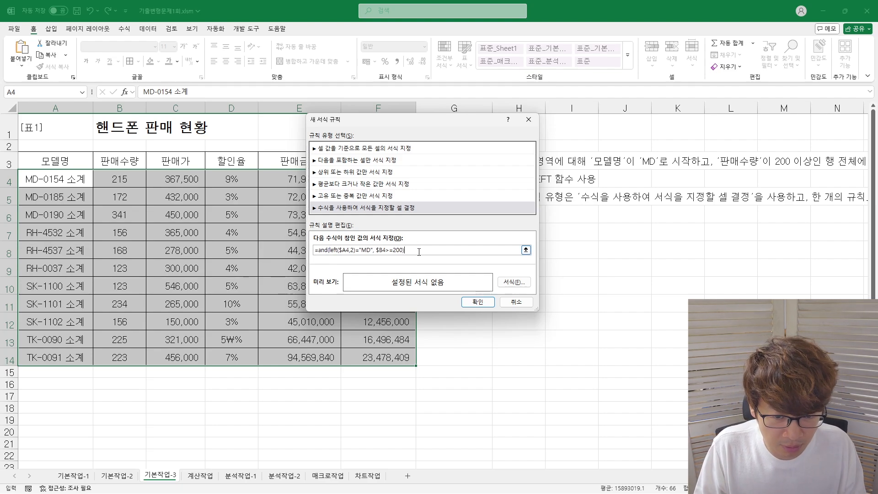
- Magnify the rule formula and examine its $A4 column-locked reference and the LEFT function part
key("super+plus")
key("super+plus")
key("super+plus")
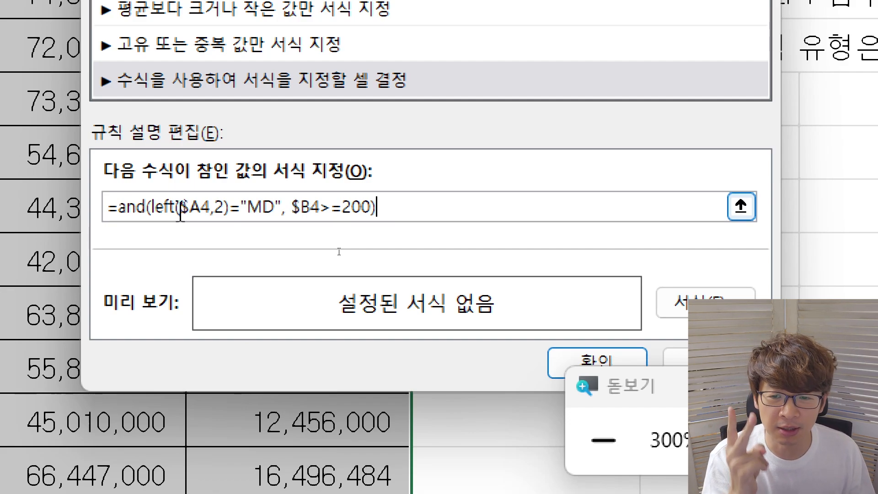
left_click_drag(176, 210, 211, 197)
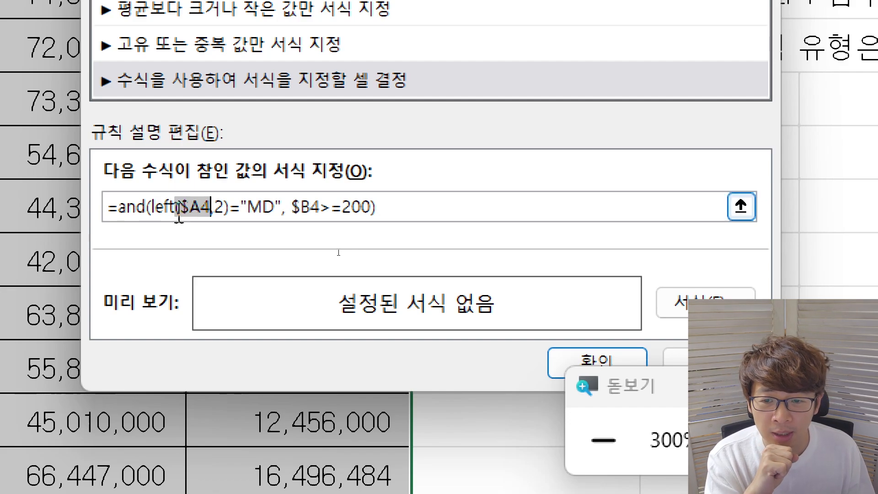
left_click_drag(180, 207, 189, 202)
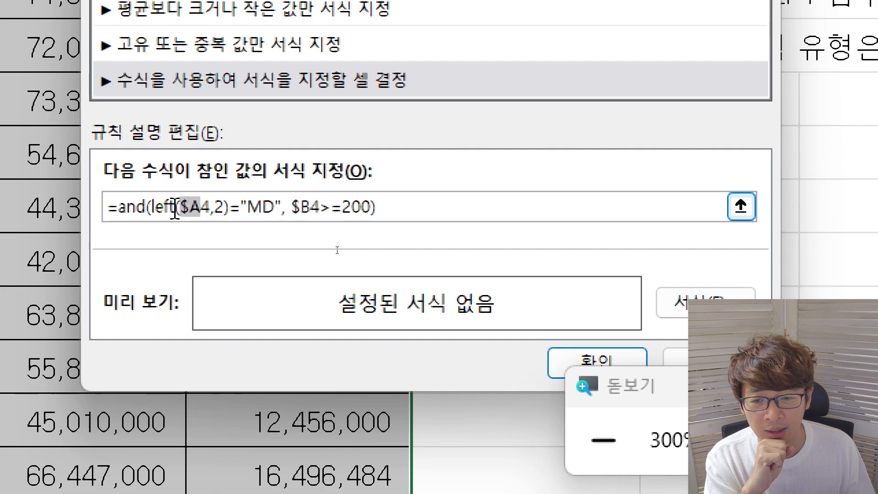
left_click(183, 199)
left_click_drag(183, 199, 211, 206)
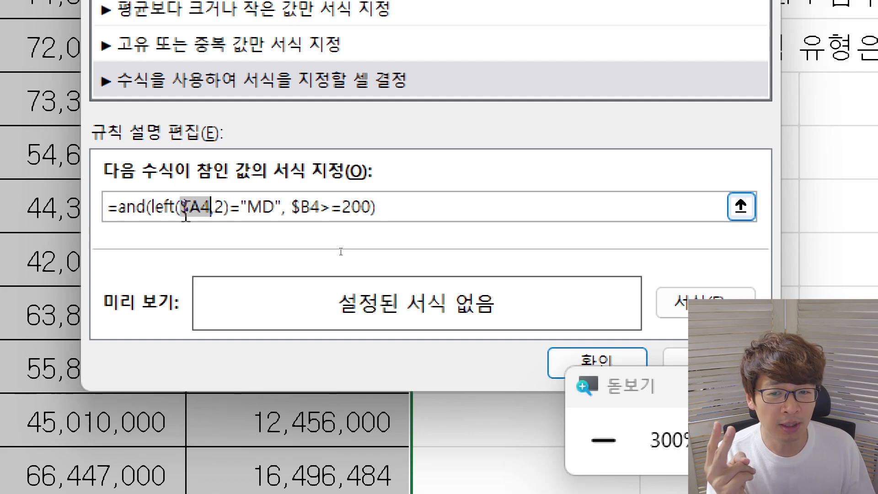
left_click_drag(181, 210, 201, 201)
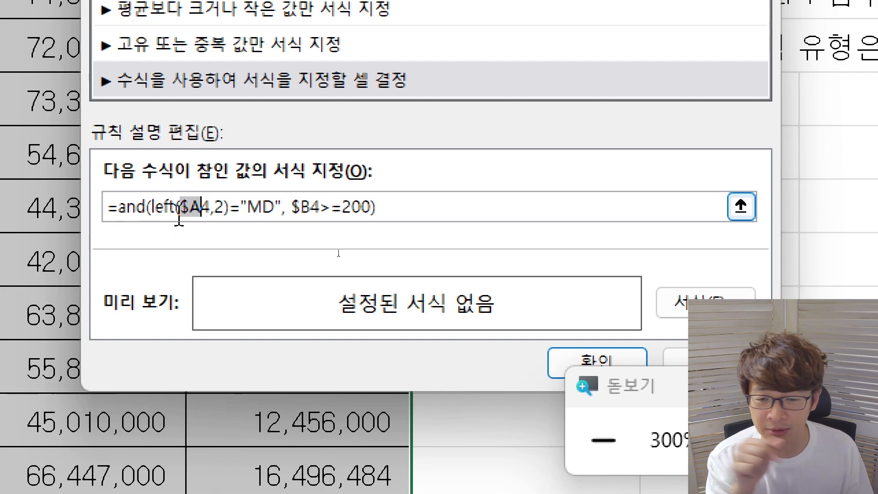
left_click_drag(177, 205, 208, 196)
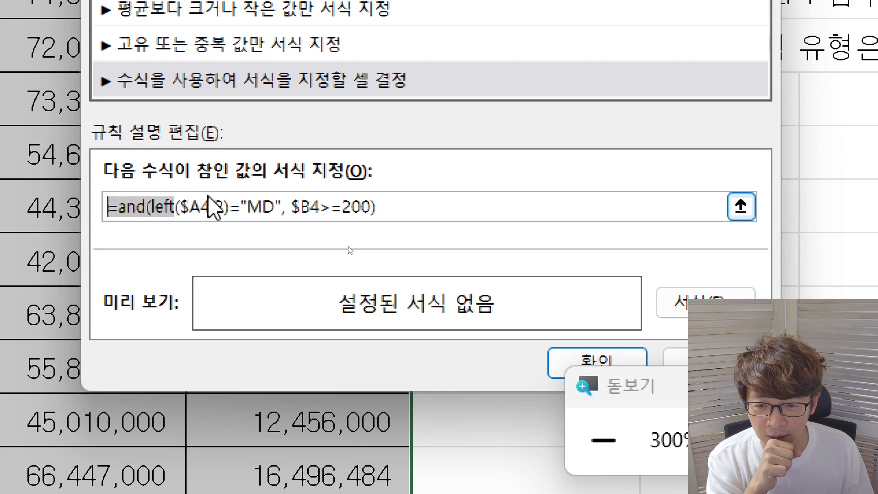
left_click_drag(152, 206, 231, 202)
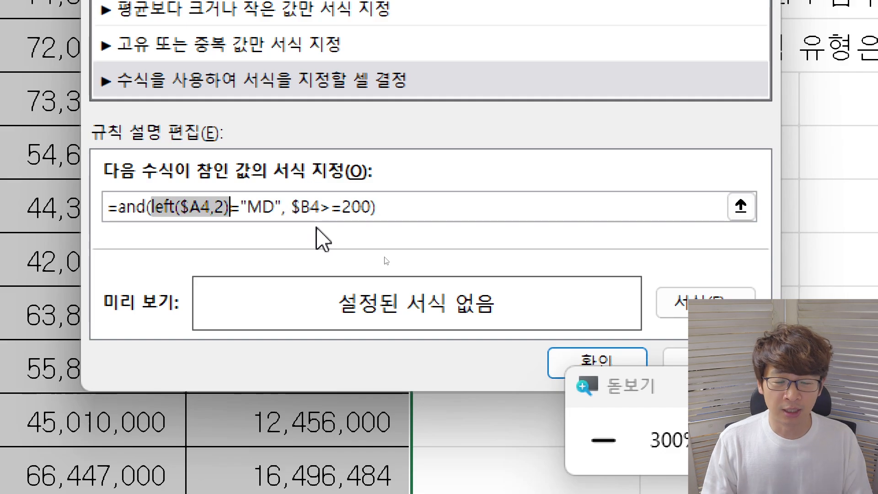
key("super+minus")
key("super+minus")
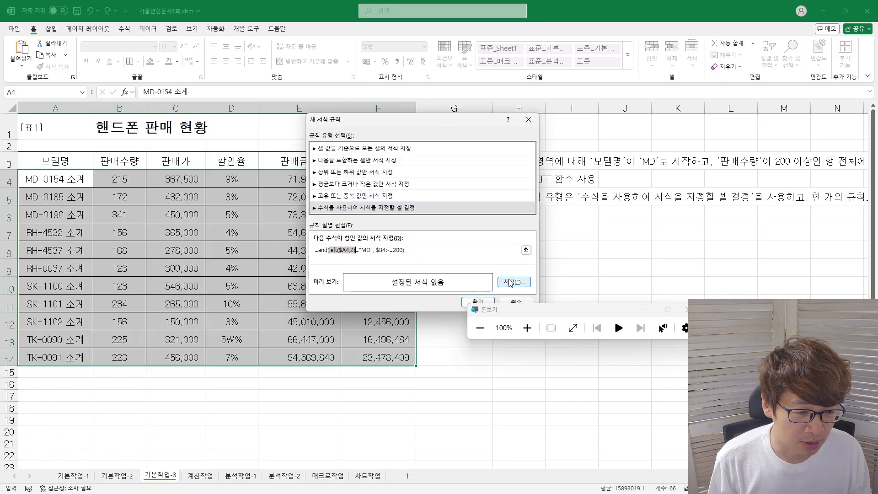
- Set the rule's font colour to the standard yellow (노랑)
left_click(513, 282)
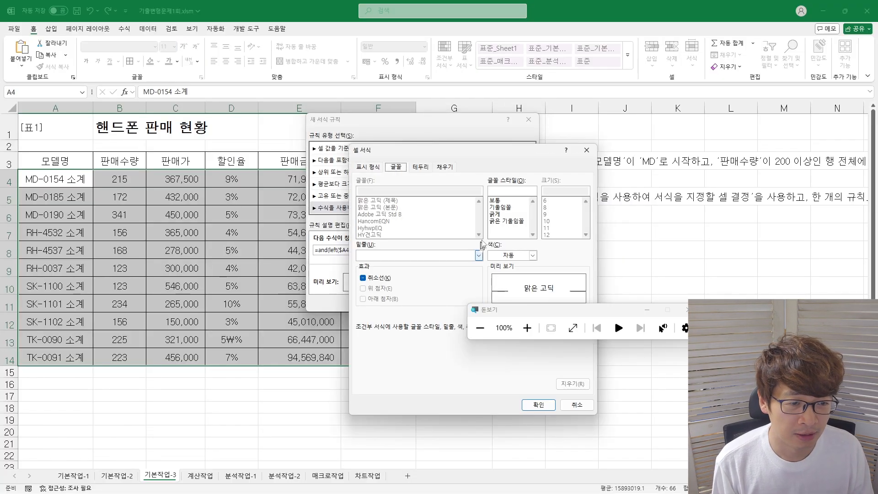
left_click(533, 255)
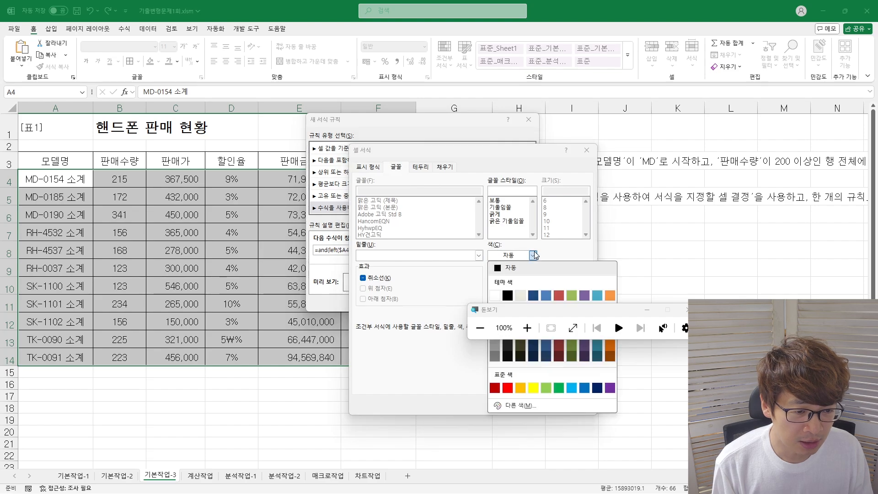
left_click(534, 388)
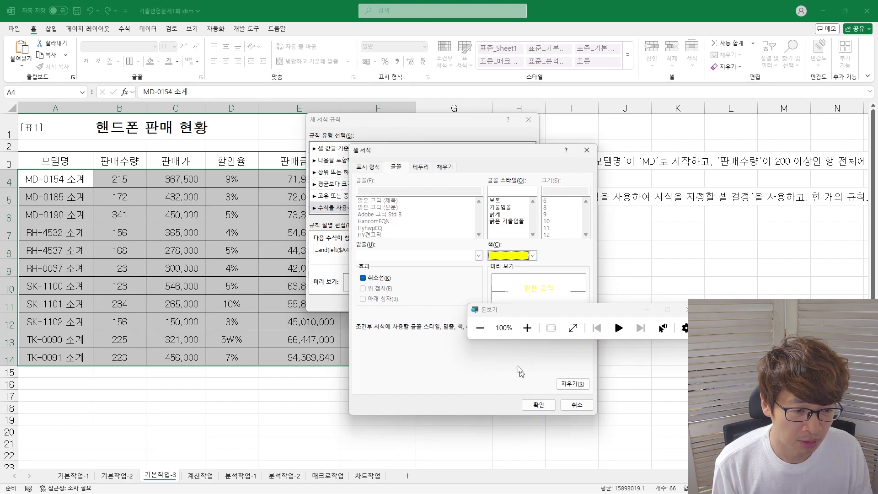
- Set the rule's background fill to the standard blue (파랑) and recheck the font setting
left_click(445, 167)
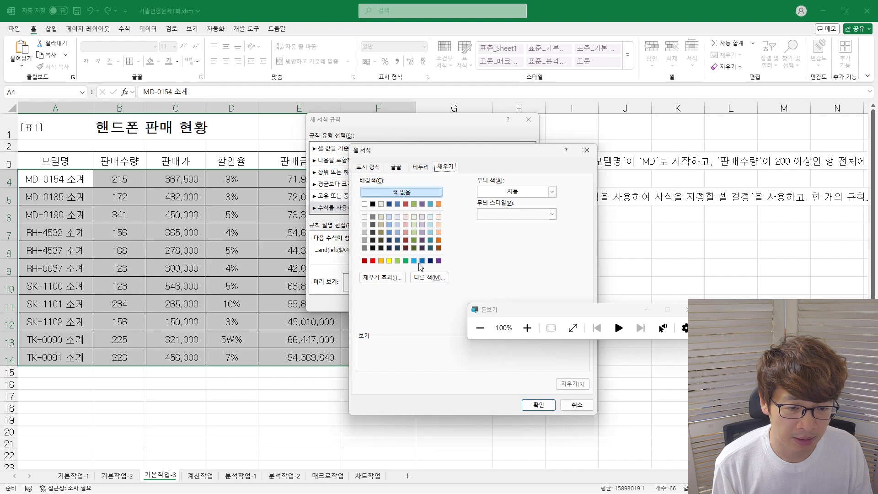
left_click_drag(488, 155, 333, 176)
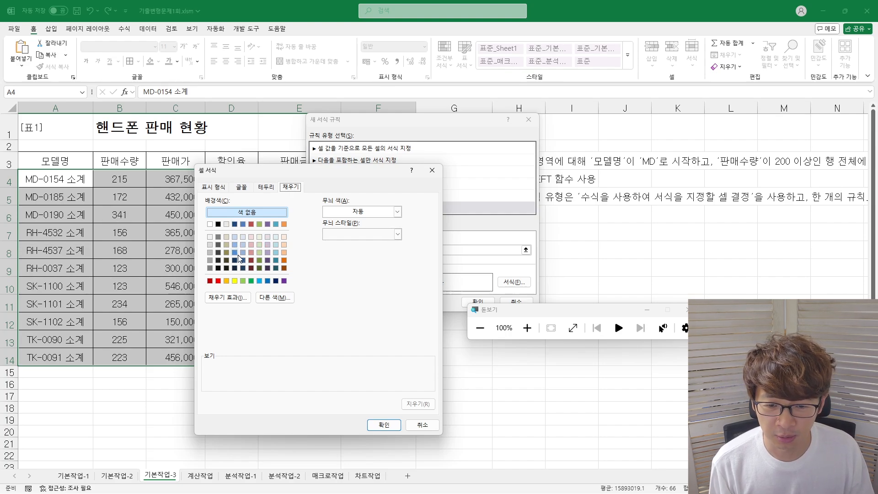
left_click(269, 282)
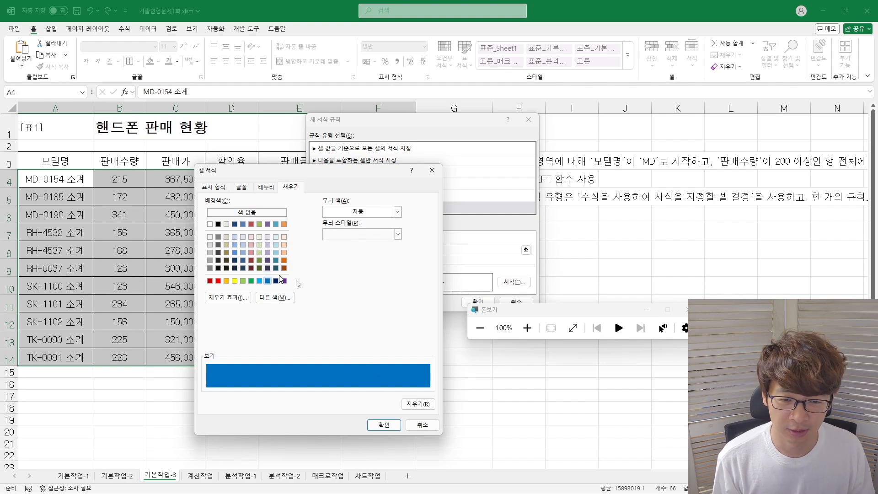
left_click(241, 187)
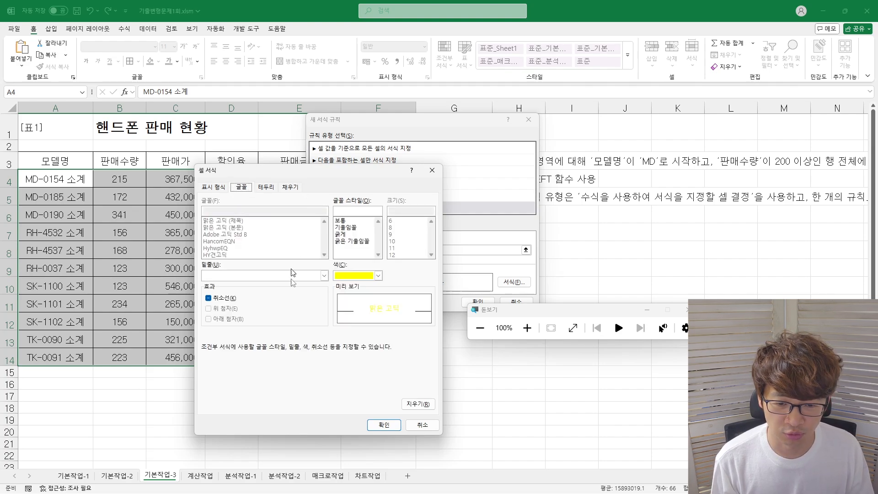
left_click(290, 187)
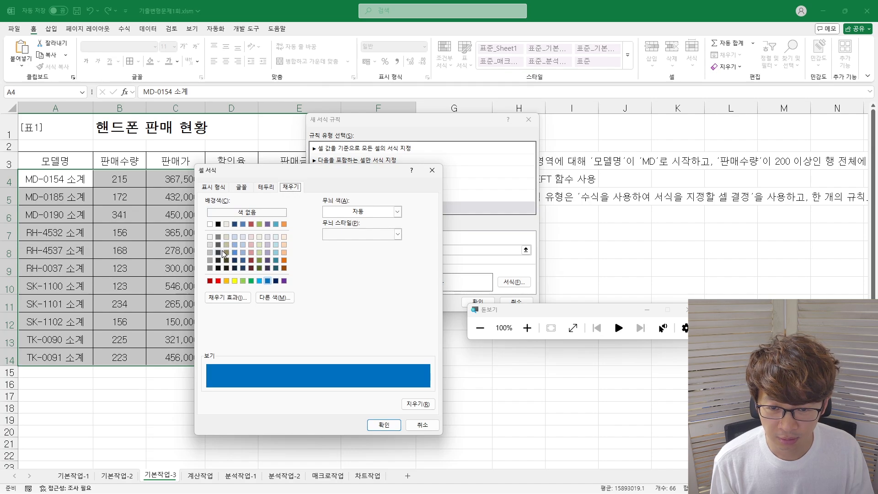
- Change the rule's fill to the medium blue theme colour beside dark blue and accept the cell format
left_click(267, 282)
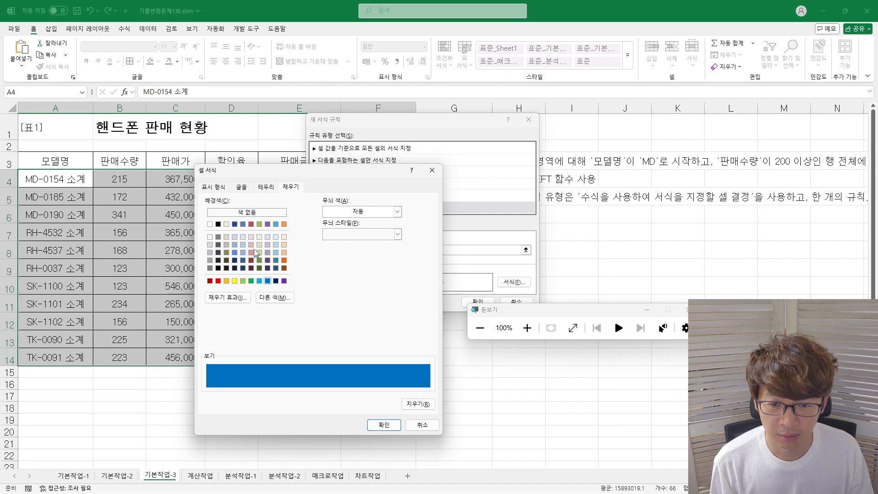
left_click(243, 224)
left_click(235, 224)
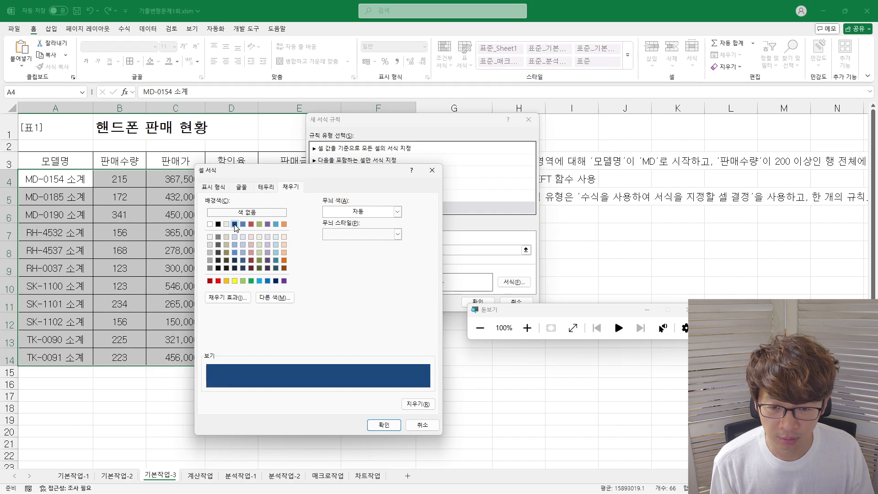
left_click(244, 225)
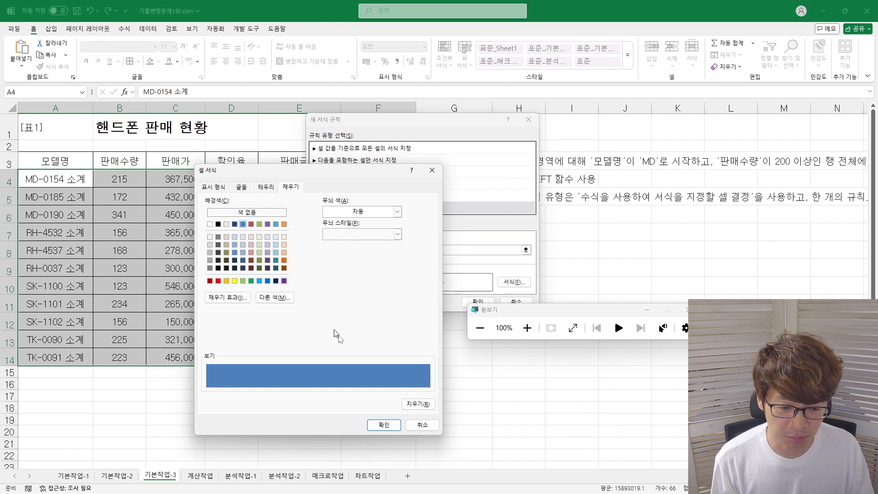
left_click(385, 426)
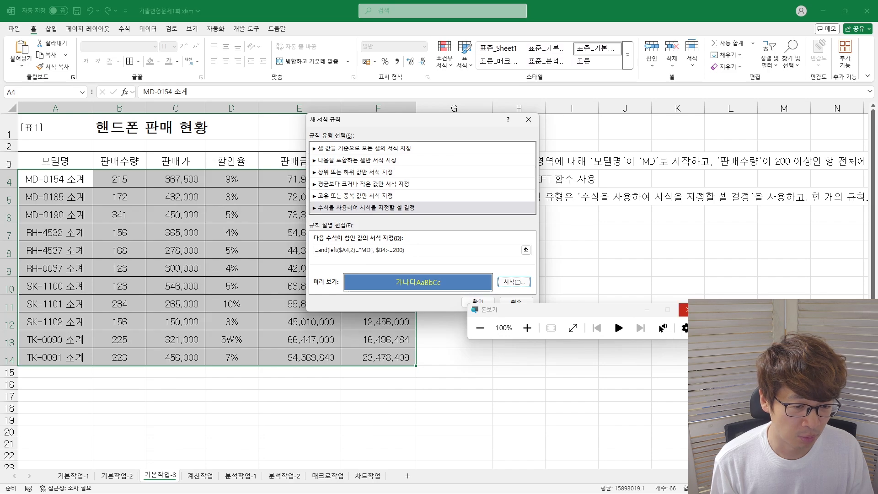
- Apply the conditional formatting rule to A4:F14 and check the MD-0154 and MD-0190 rows
left_click(686, 310)
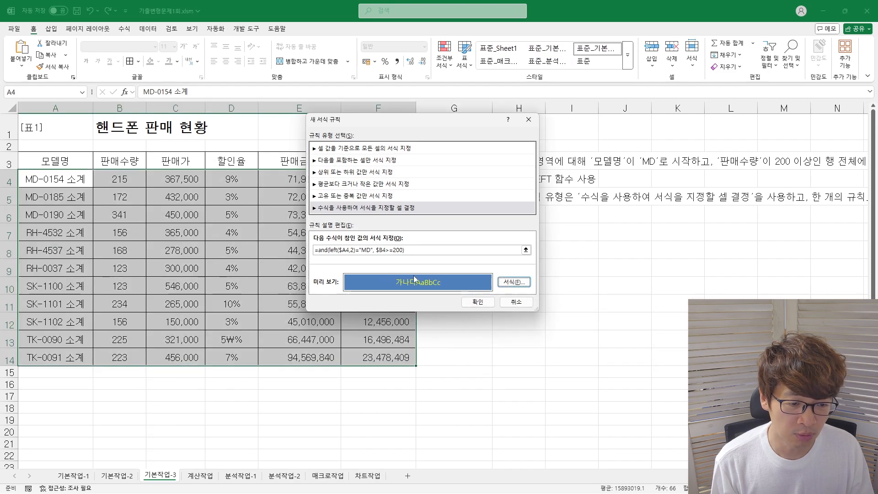
left_click(477, 302)
left_click(209, 250)
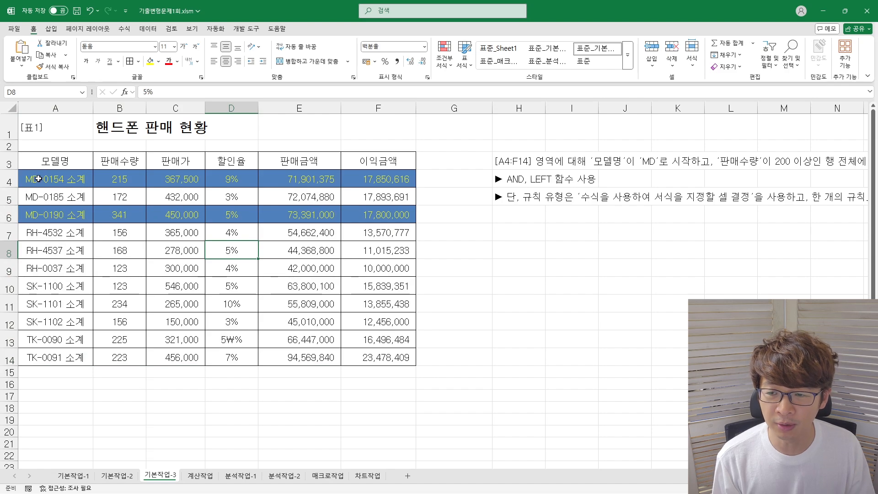
left_click_drag(52, 185, 410, 215)
left_click(60, 216)
left_click_drag(61, 216, 403, 215)
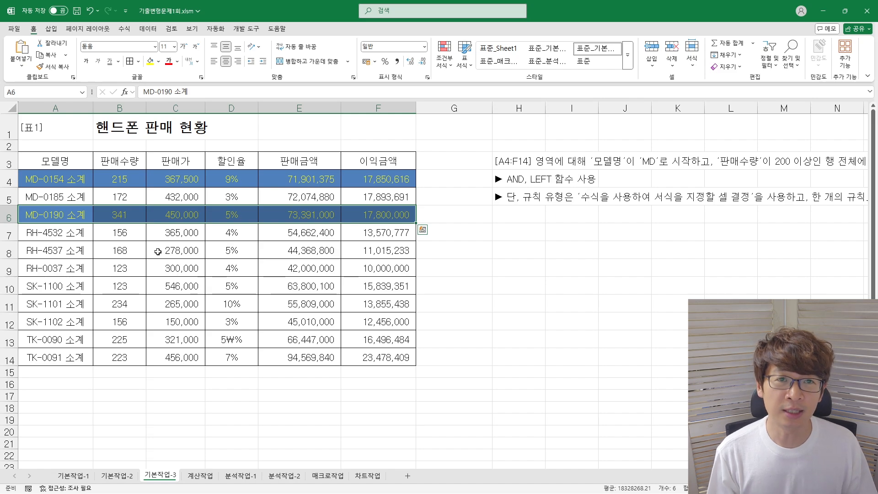
- Open the 계산작업 sheet and examine the 근무기록표 table, the five function tasks, and ranges A6:A15 and D6:D15
left_click(201, 476)
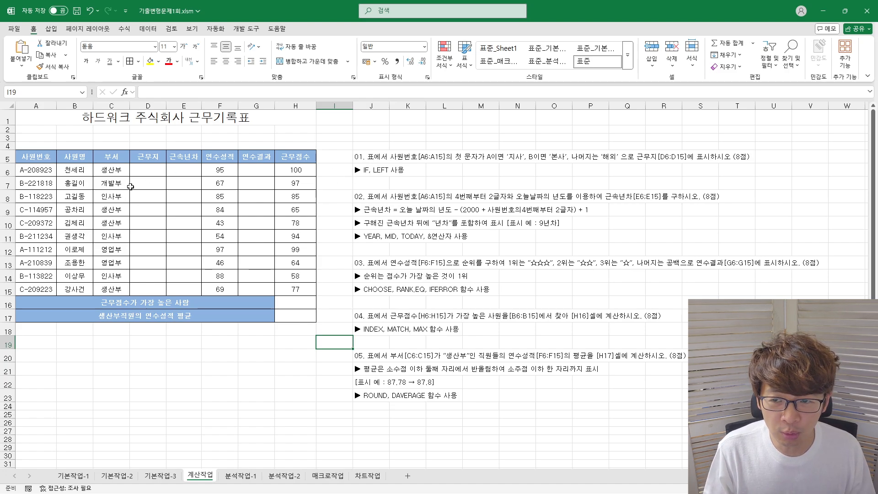
left_click_drag(22, 148, 297, 315)
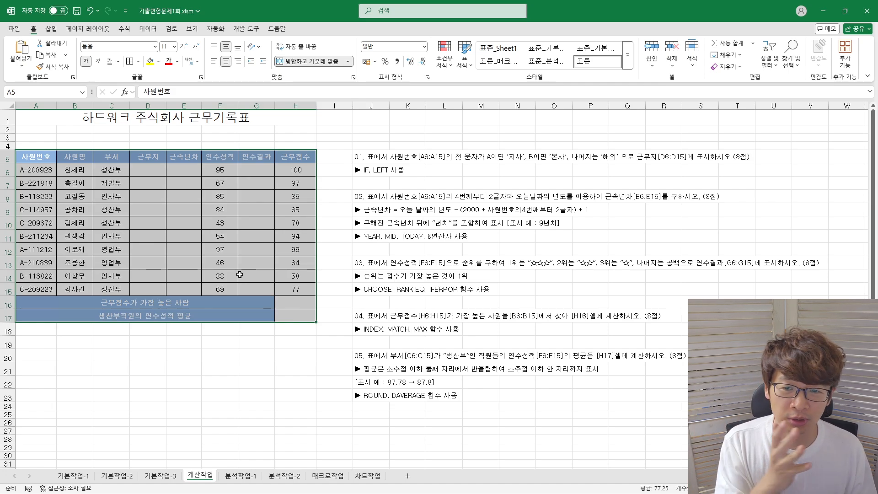
left_click(130, 209)
left_click(292, 313)
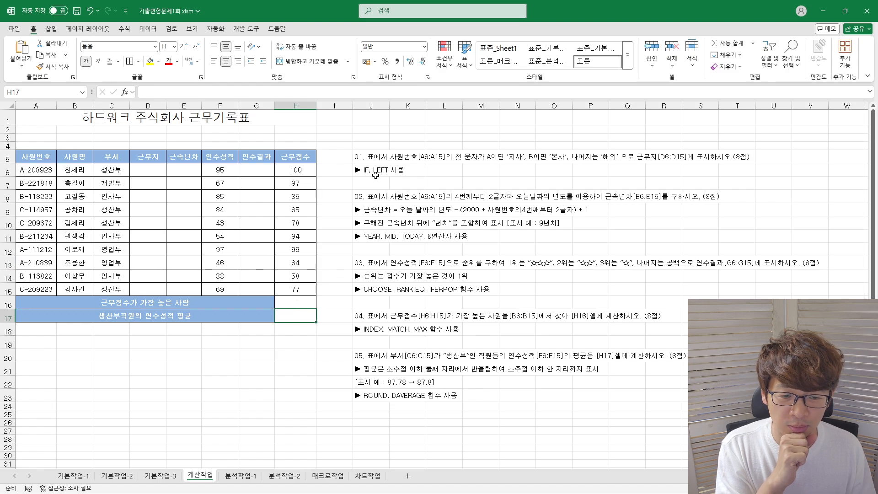
left_click_drag(370, 155, 367, 393)
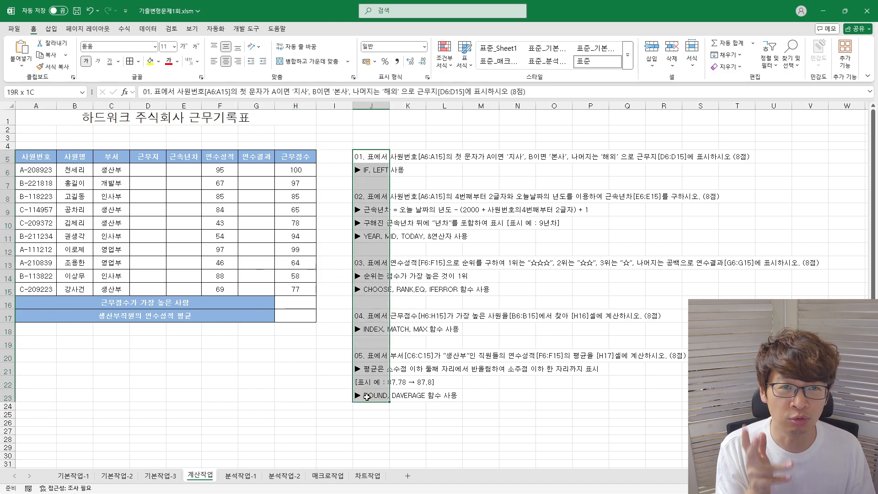
left_click_drag(367, 396, 367, 396)
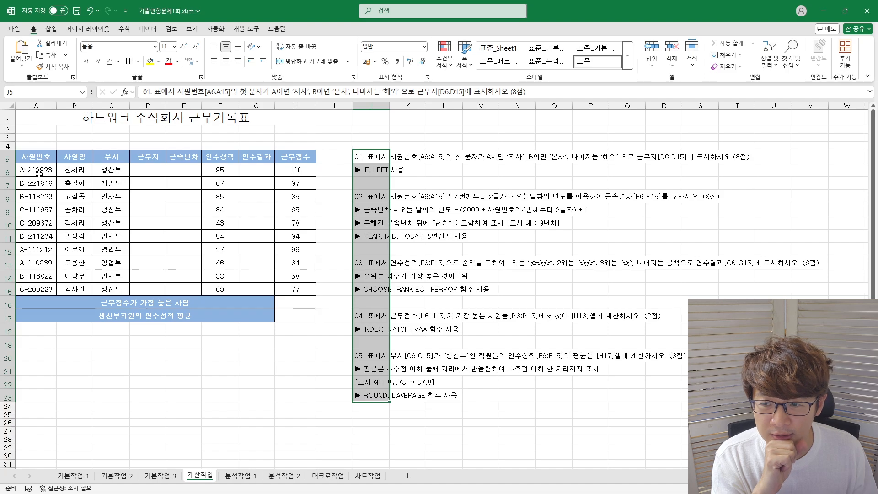
left_click_drag(37, 170, 44, 287)
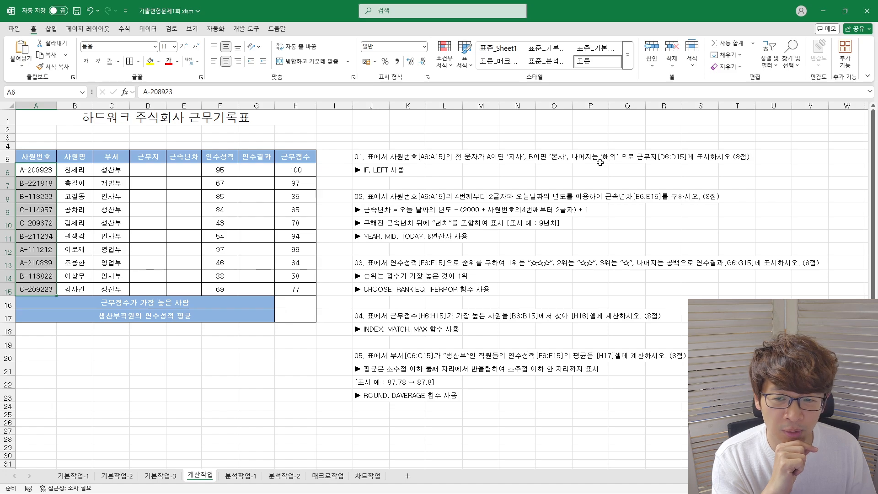
left_click_drag(149, 171, 137, 288)
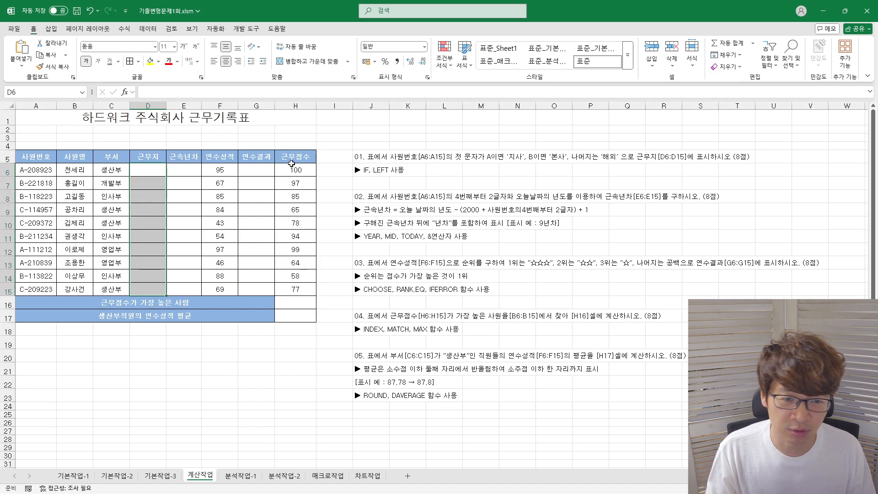
- Enter =left(A6,1) in cell D6 to extract the first character of 사원번호
scroll(112, 183, "up", 4, "ctrl")
scroll(112, 192, "up", 2)
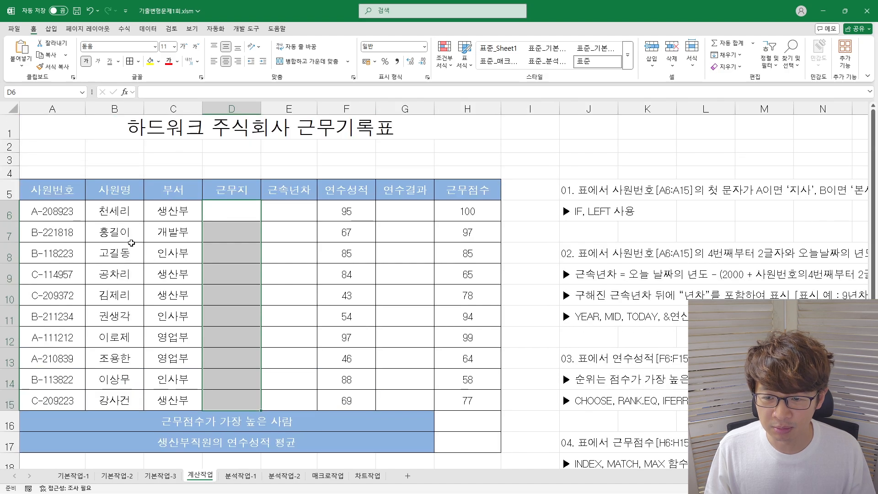
scroll(130, 249, "up", 2, "ctrl")
left_click(275, 206)
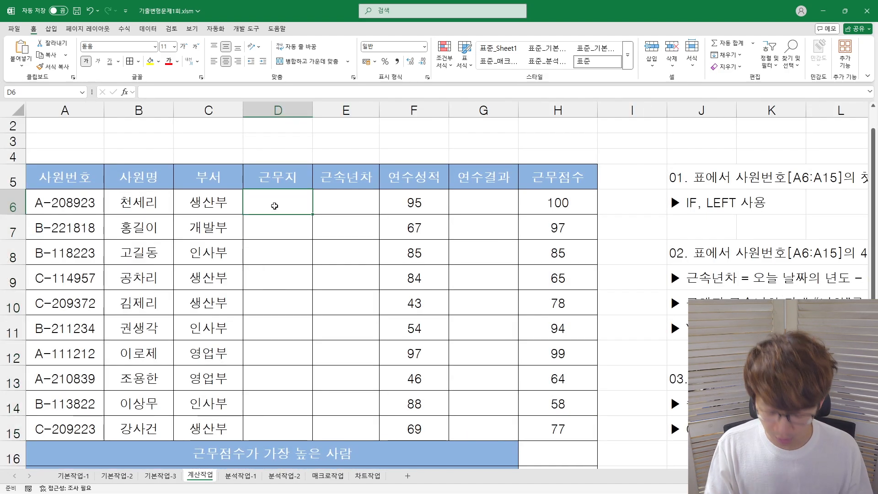
type("=ㅣㄷ")
key("BackSpace")
key("BackSpace")
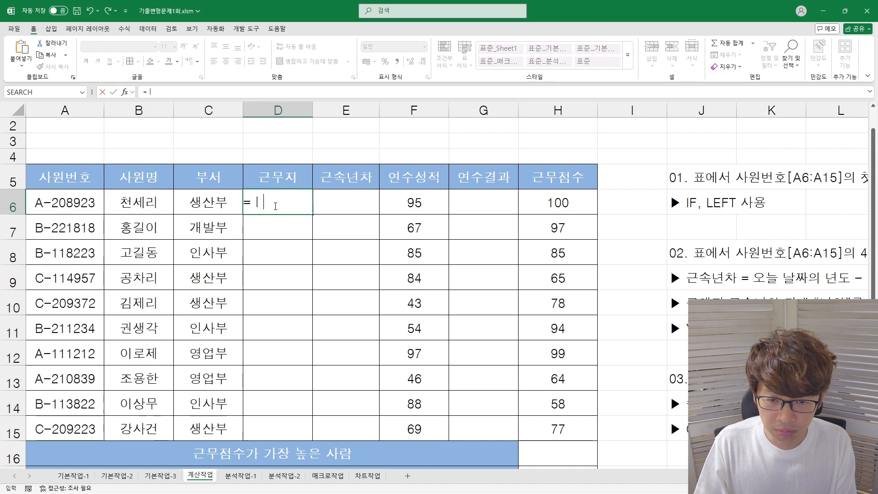
key("Hangul")
type("left(")
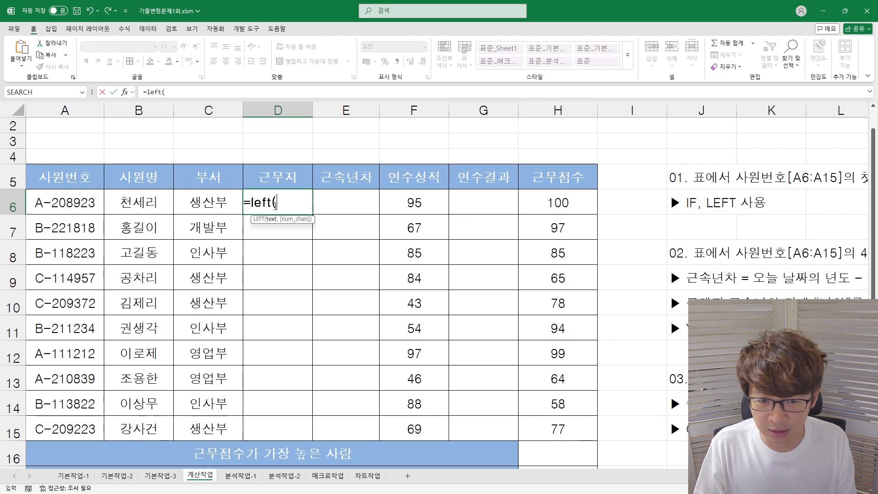
key("Left")
key("Left")
key("Left")
type(",")
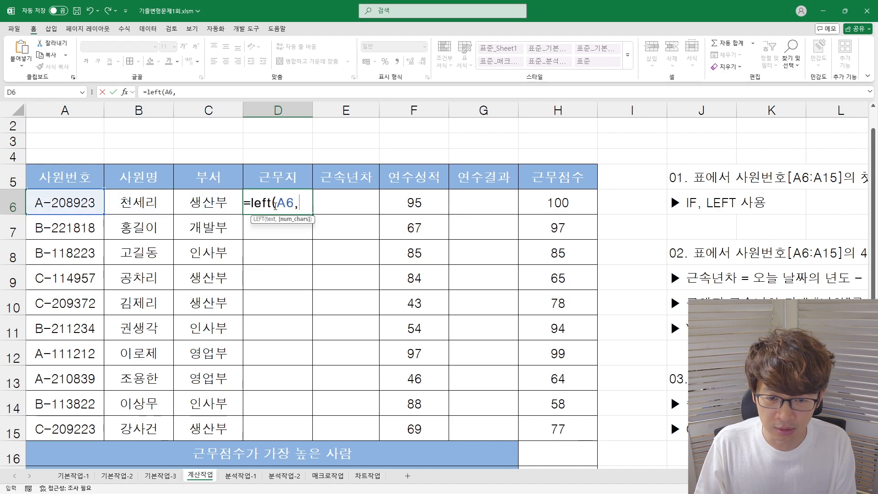
type("1)")
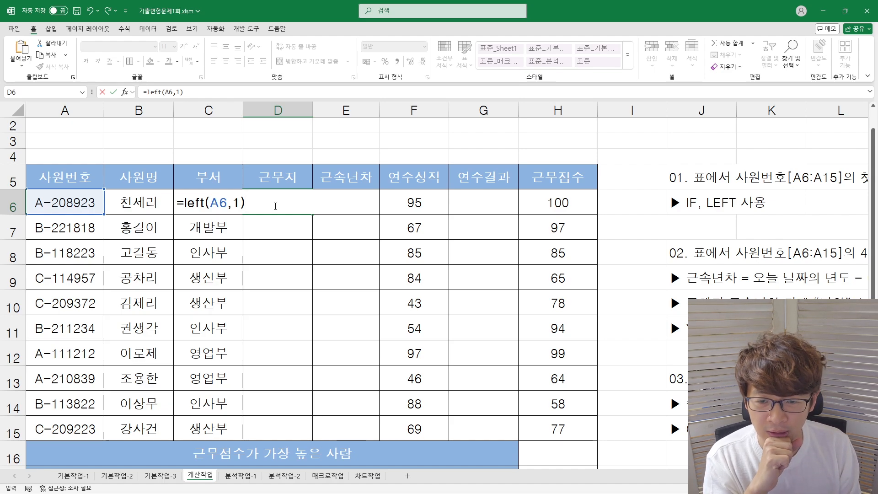
key("Return")
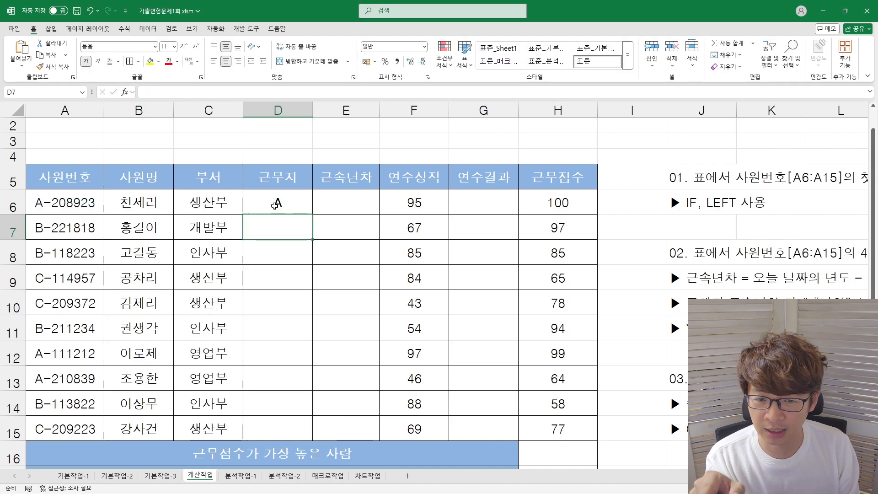
- Examine the LEFT(A6,1) expression inside D6's formula
left_click(275, 206)
double_click(275, 206)
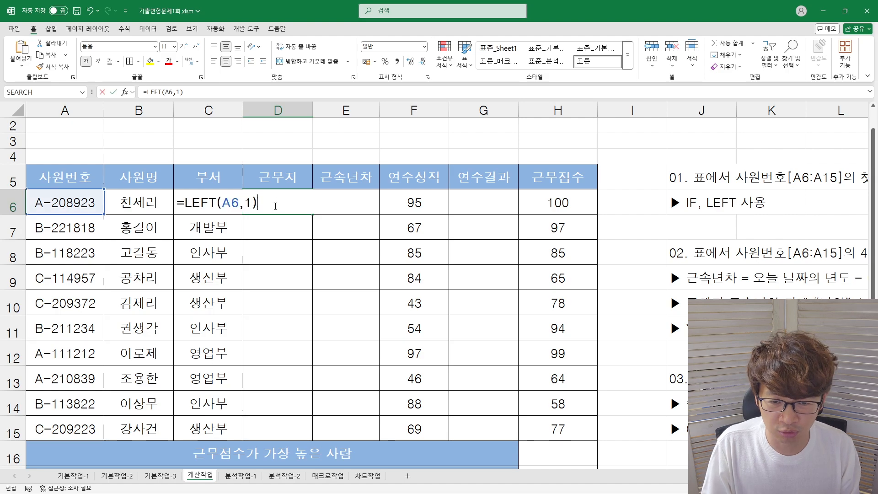
key("Home")
key("Right")
key("shift+End")
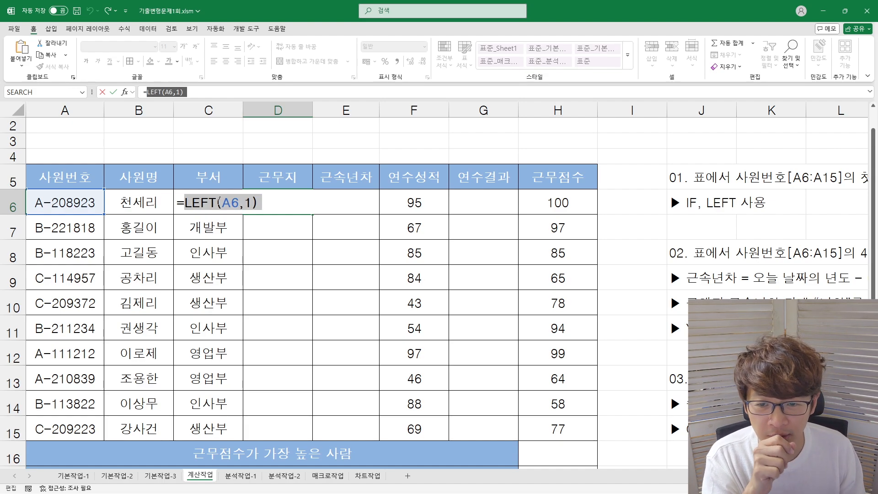
left_click_drag(185, 202, 257, 192)
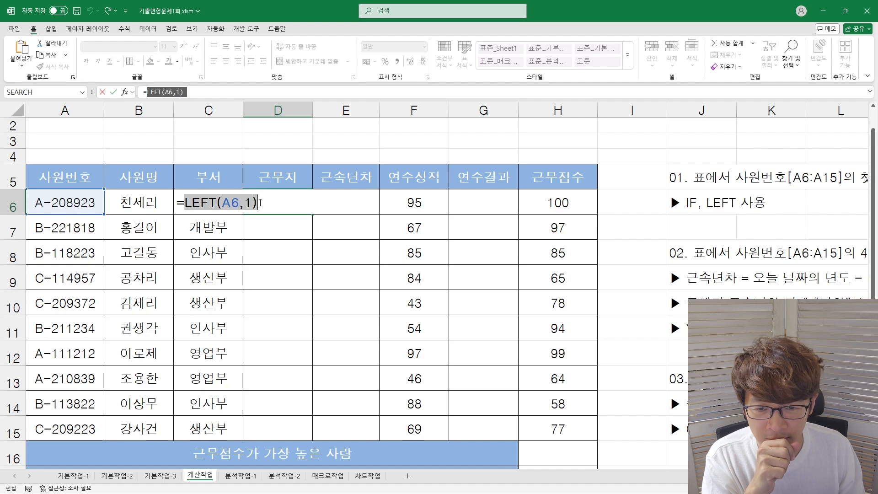
left_click(257, 203)
key("Return")
double_click(257, 203)
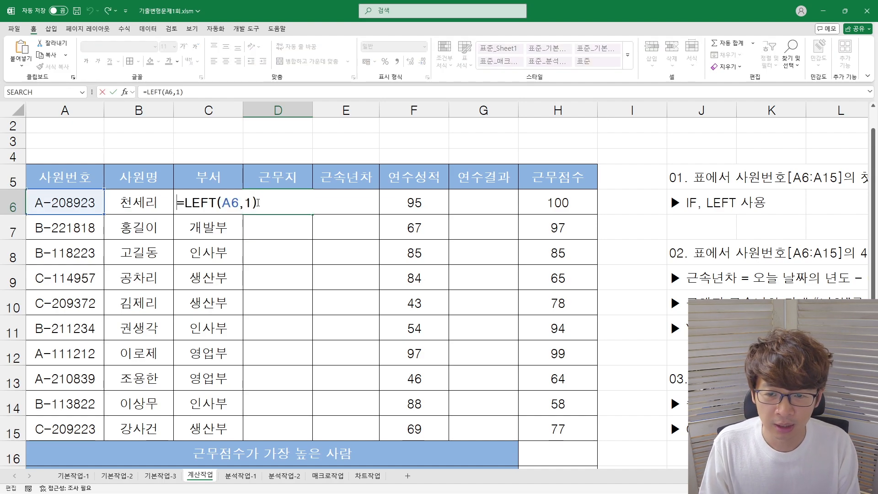
key("Home")
key("Right")
type("if(")
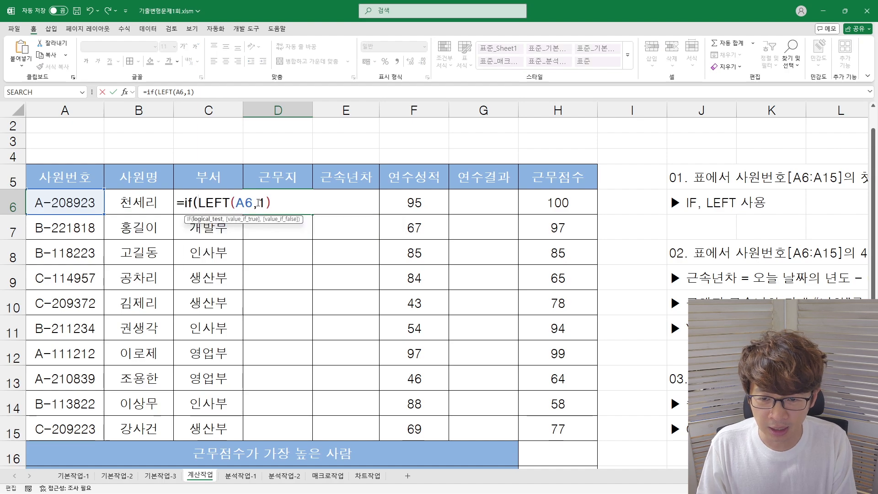
key("End")
type("=")
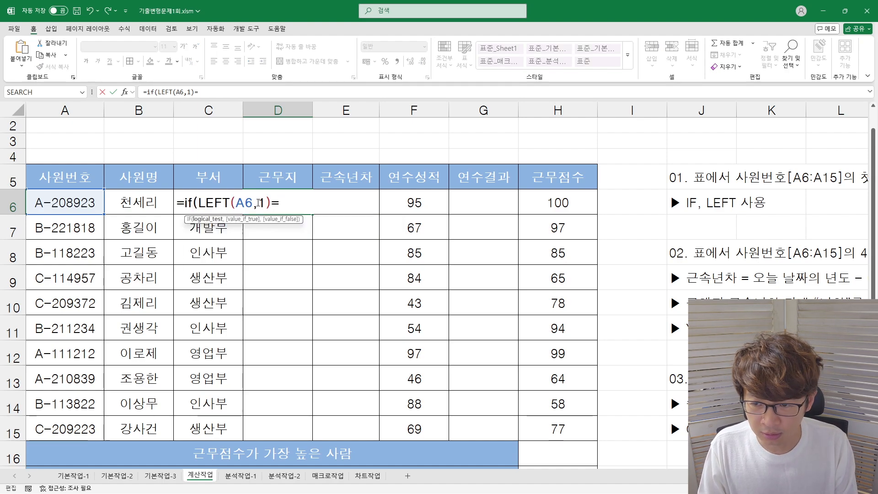
type("\"A\",")
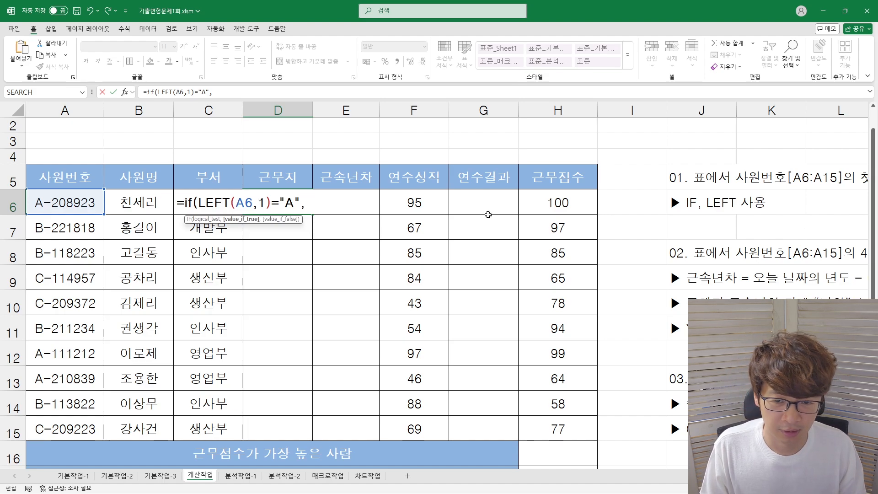
key("Return")
key("Return")
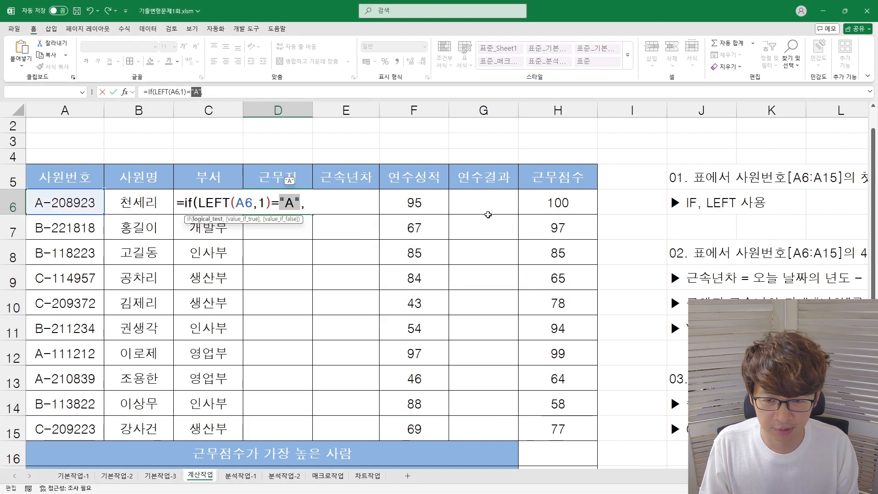
key("Escape")
- Read the full text of task 01 for the 근무지 conditions and their return values
key("Right")
key("Right")
key("Right")
key("Right")
key("Right")
key("Right")
key("Right")
key("Right")
key("Right")
key("Right")
key("Right")
key("Right")
key("Right")
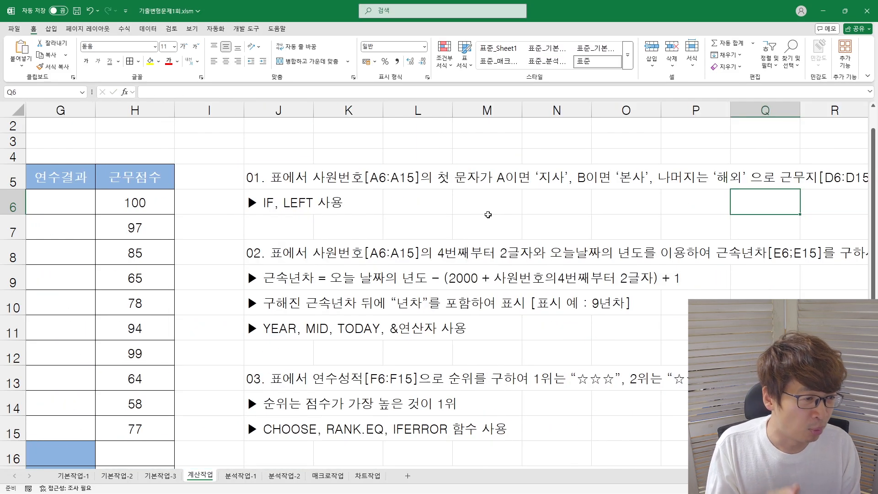
key("Left")
key("Left")
key("Left")
key("Left")
key("Left")
key("Left")
key("Left")
key("Left")
key("Left")
key("Left")
key("Left")
key("Left")
key("Left")
key("Left")
key("Left")
key("Left")
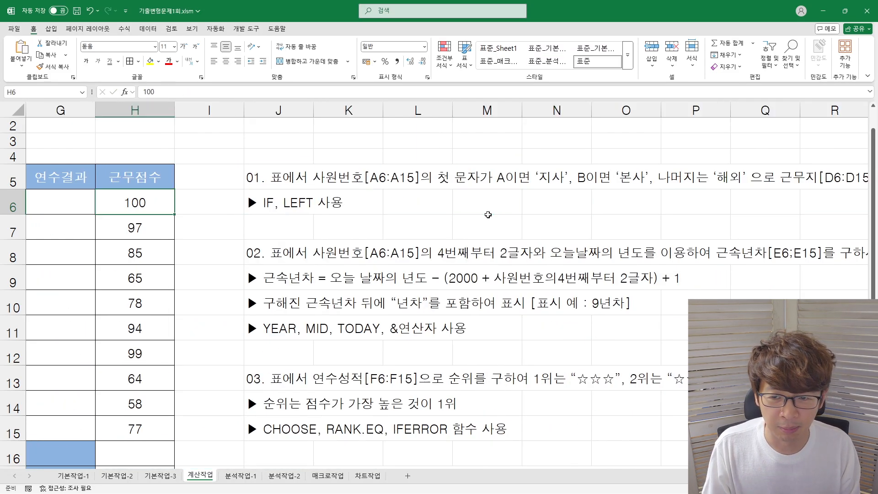
- Wrap D6's LEFT(A6,1) in an IF function that returns "지사" when the character equals "A"
key("Right")
key("Right")
key("Right")
key("F2")
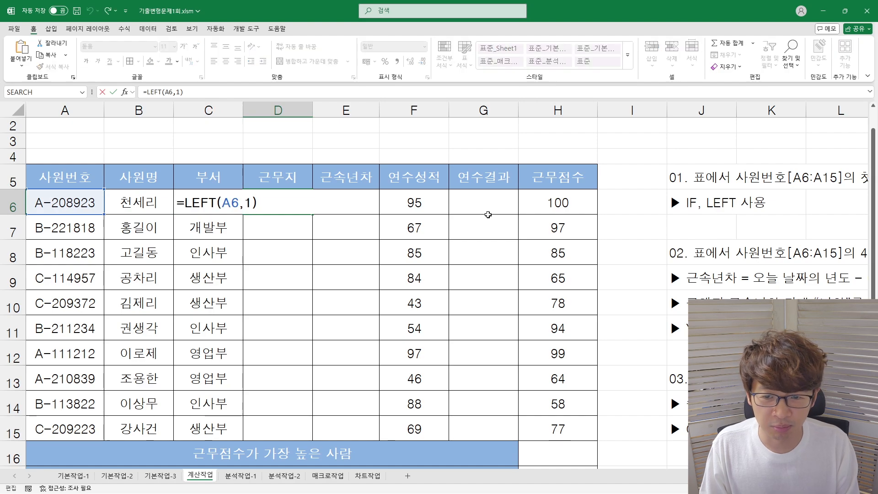
key("Home")
key("Right")
type("if(")
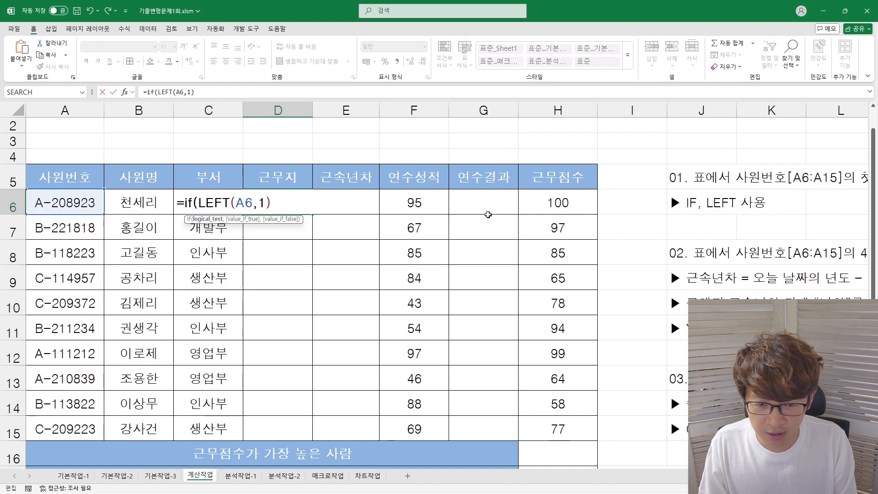
key("End")
type("=\"A\", ")
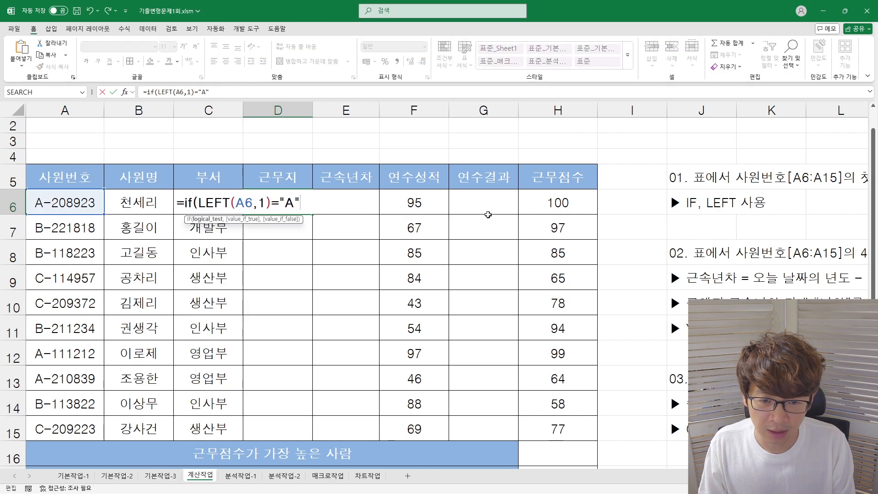
type("\"지사\"")
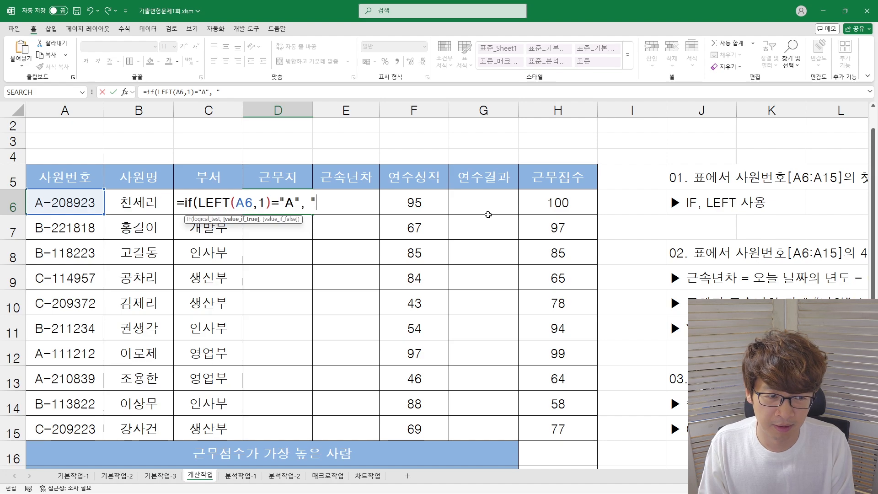
type(", ")
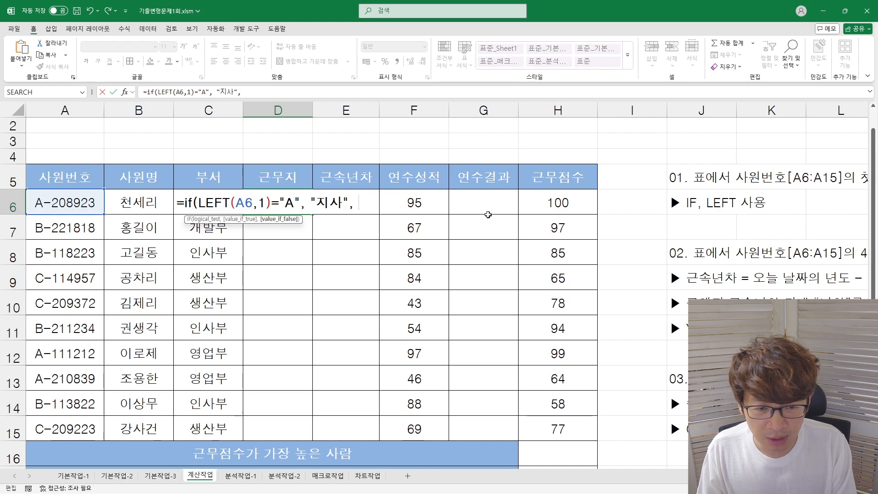
- Nest a second IF in D6's formula that returns "본사" when LEFT(A6,1) equals "B"
type("if(left")
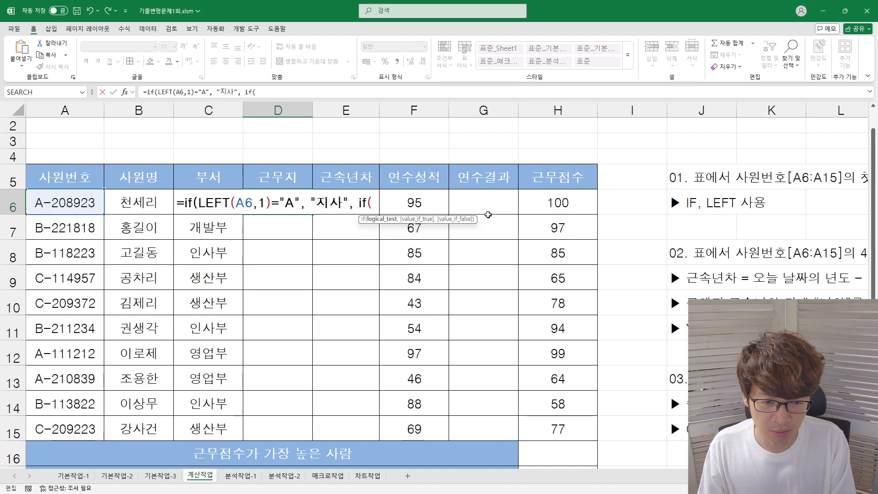
type("(A")
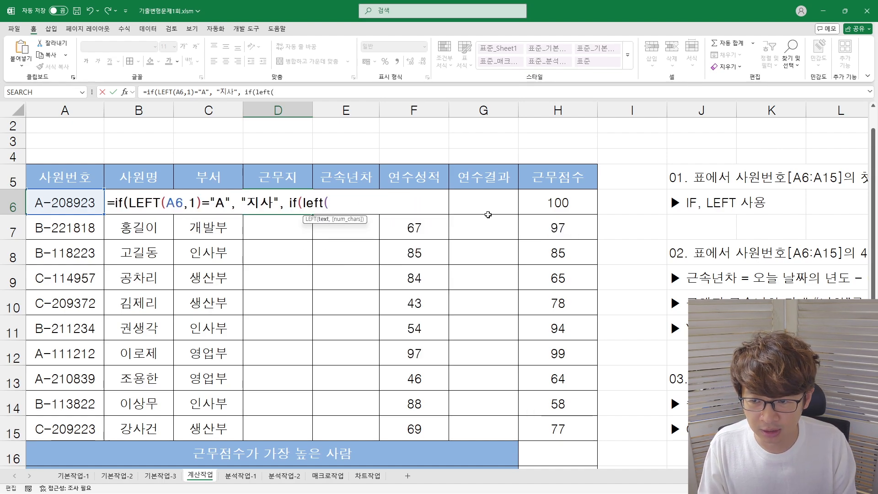
type("6,1)")
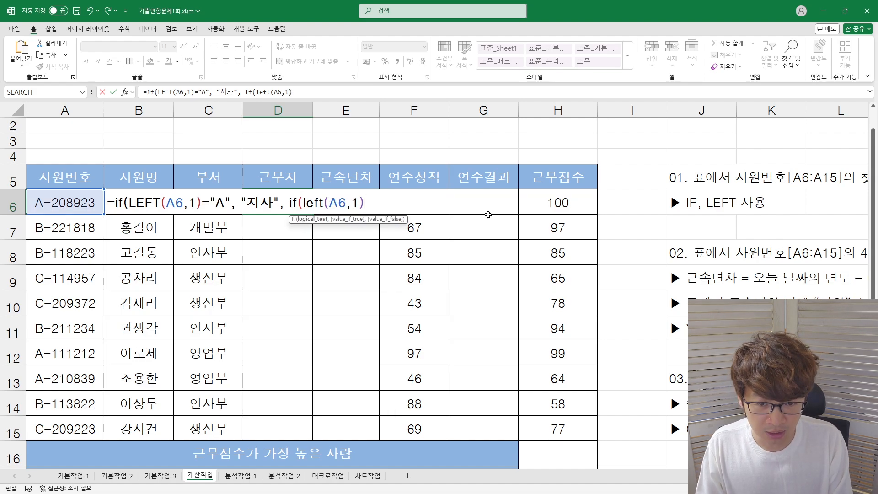
type("=\"B\",")
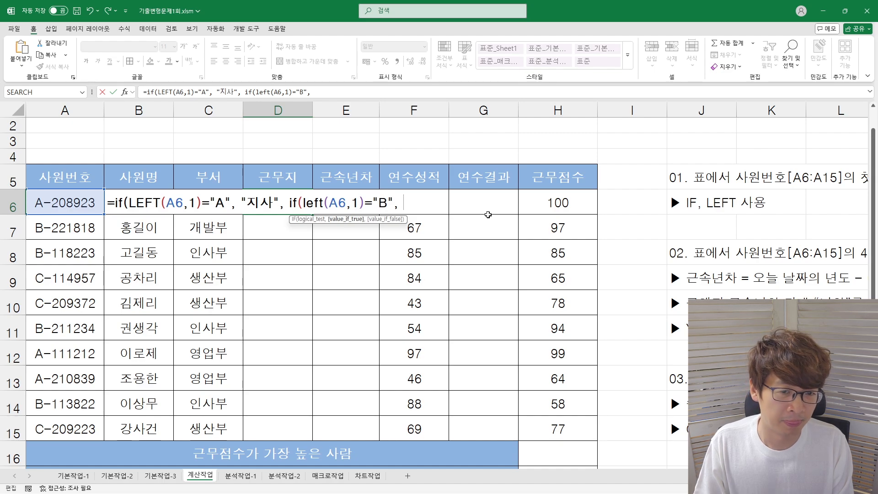
type(" \"qhs")
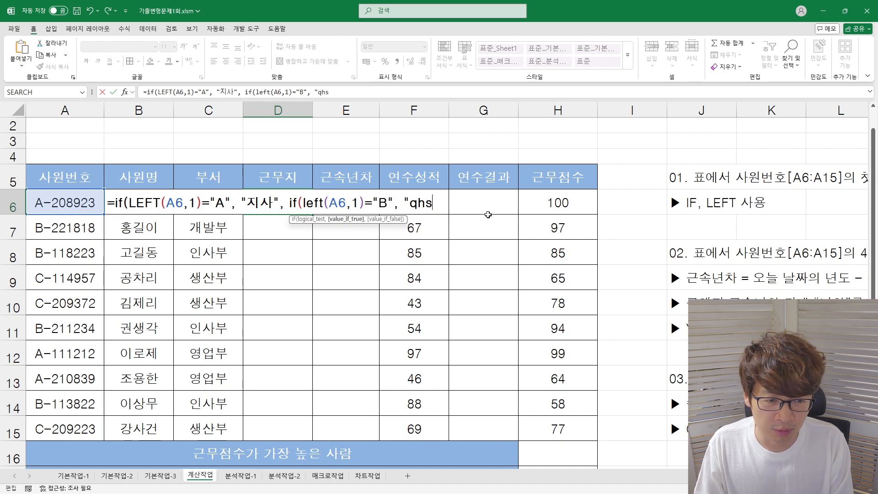
key("BackSpace")
key("BackSpace")
key("BackSpace")
key("Hangul")
type("본사\",")
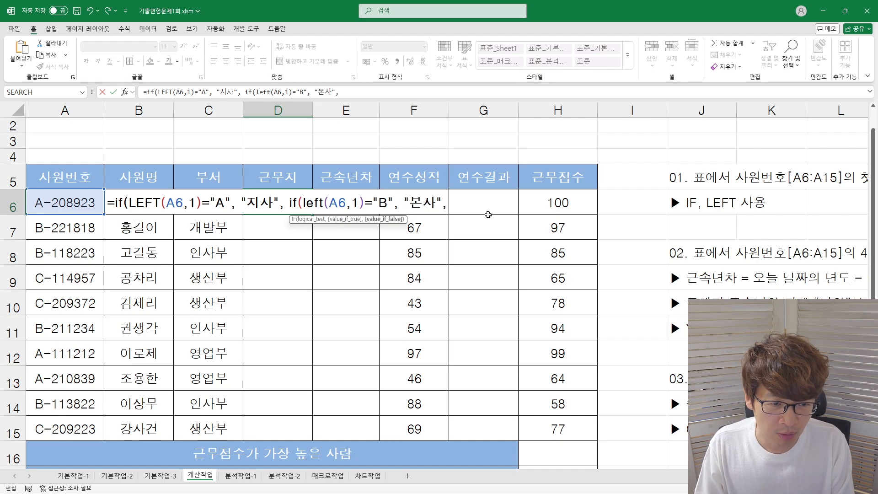
- Complete D6's nested IF with "해외" as the value for all other cases and enter the formula
type(" \"해외")
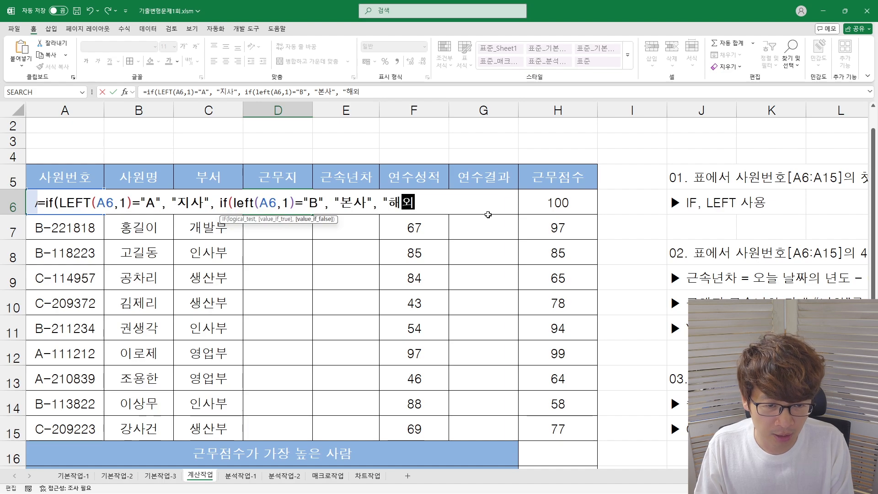
type("\"))")
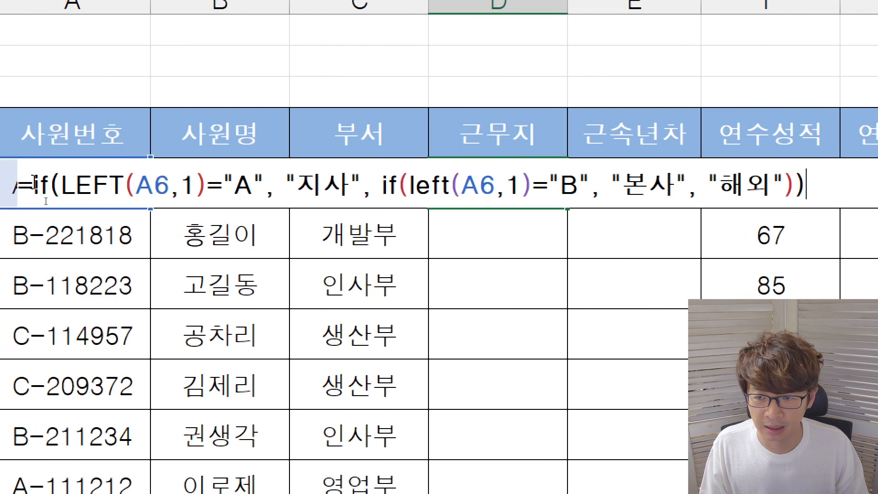
left_click_drag(61, 186, 796, 193)
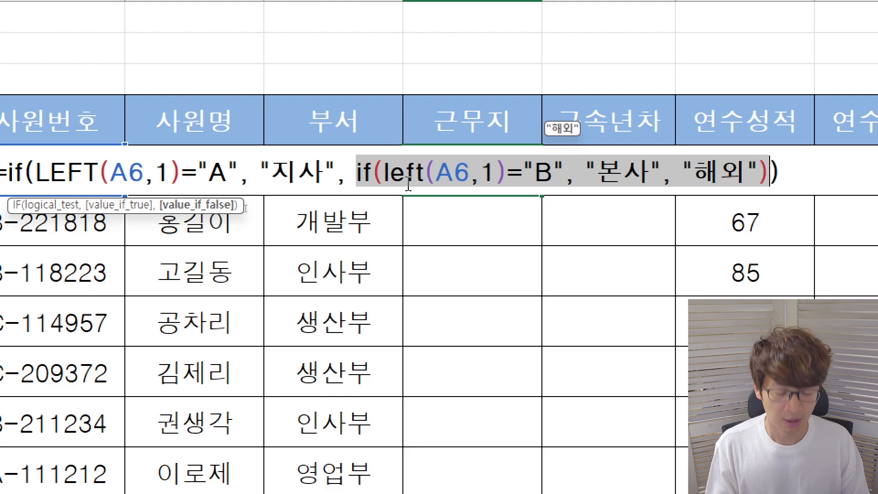
key("Return")
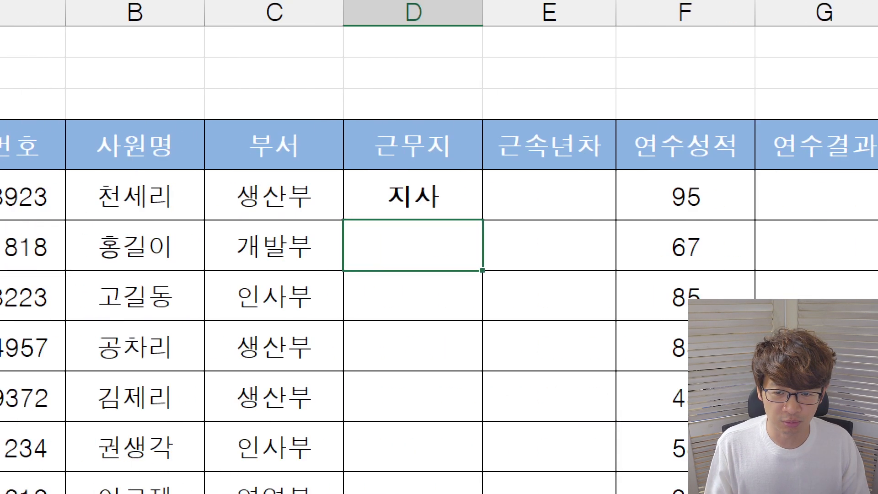
- Fill the 근무지 formula from D6 down to D15 and check the row 9 result against its 사원번호
left_click(446, 200)
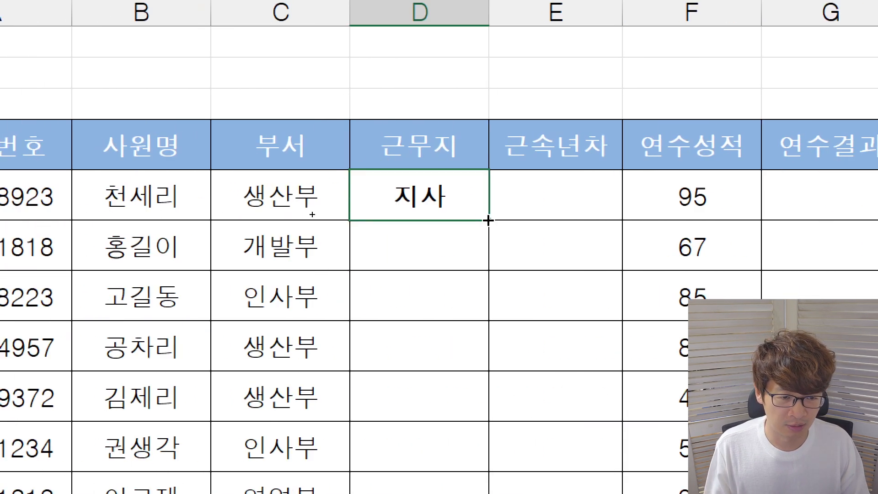
double_click(489, 220)
left_click(716, 344)
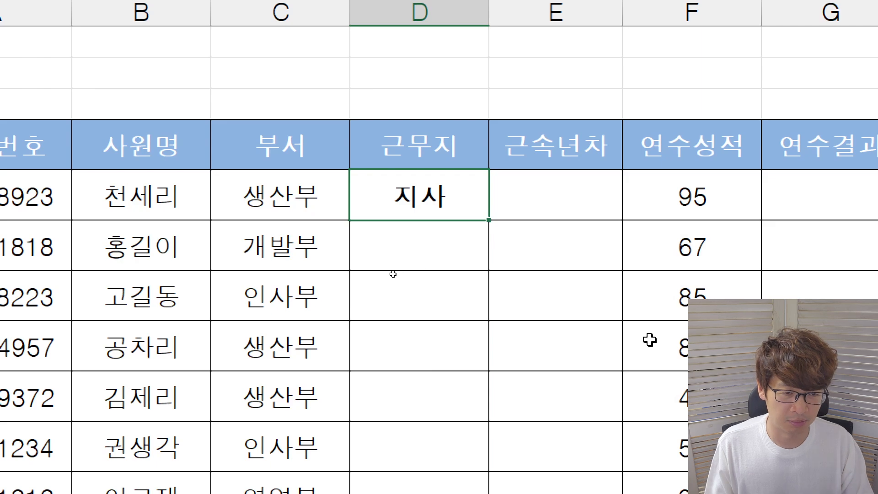
key("super+minus")
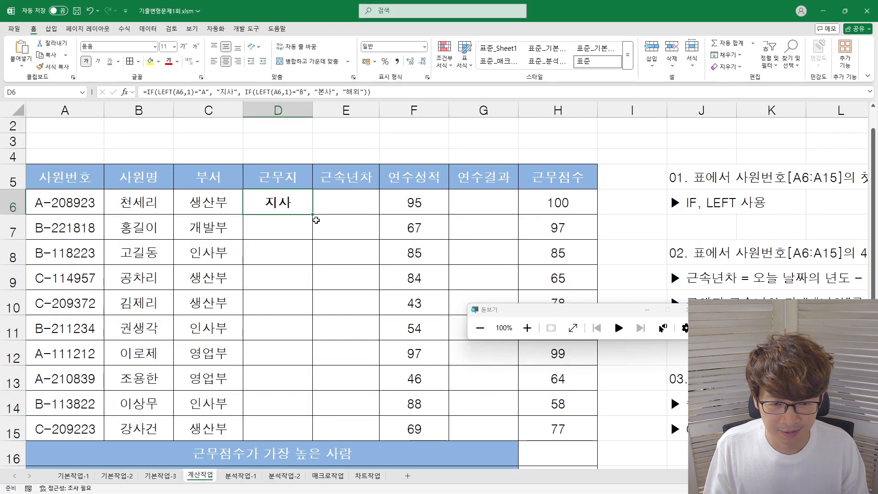
left_click_drag(316, 220, 300, 439)
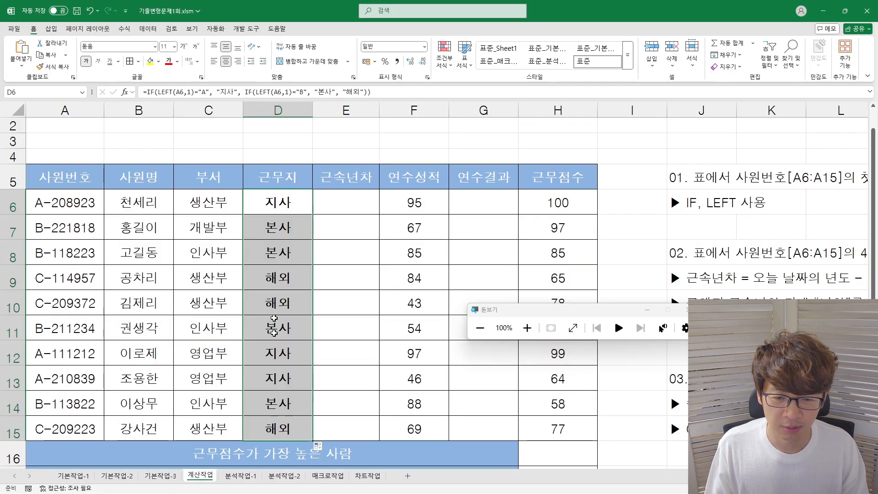
left_click_drag(258, 280, 81, 289)
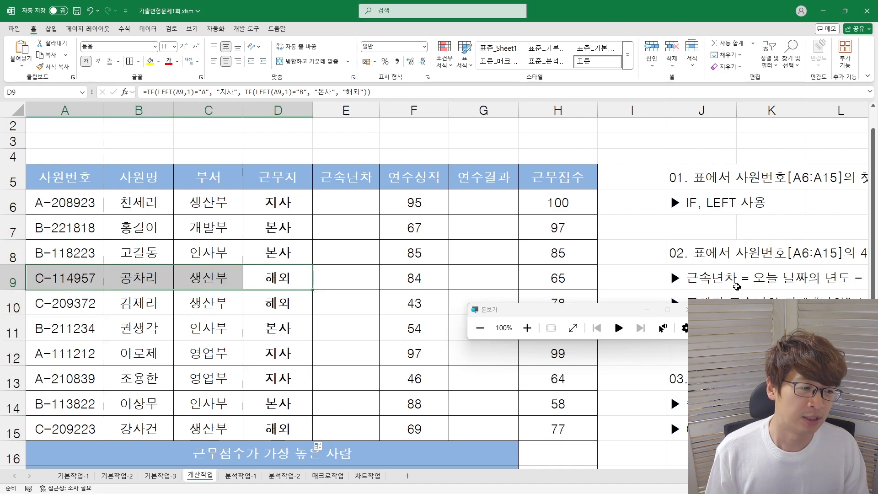
- Read task 02's 근속년차 calculation rule alongside the 사원번호 in A6, and close the Magnifier window
left_click(698, 255)
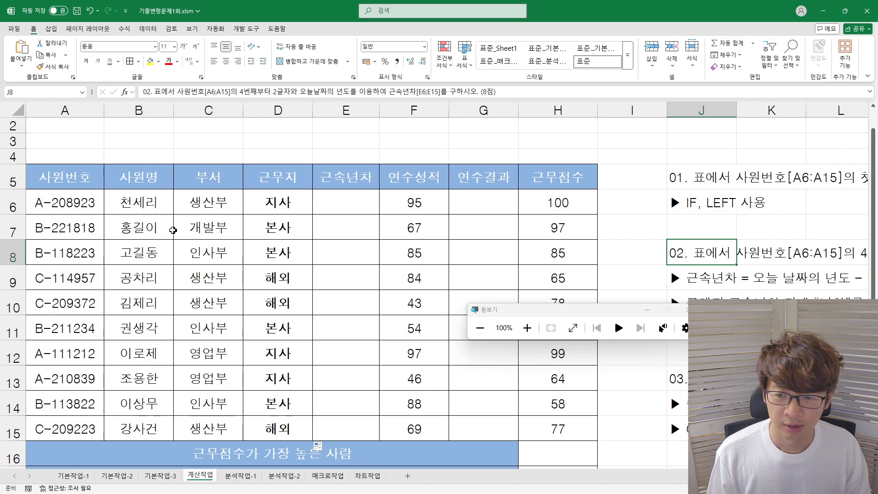
left_click(67, 205)
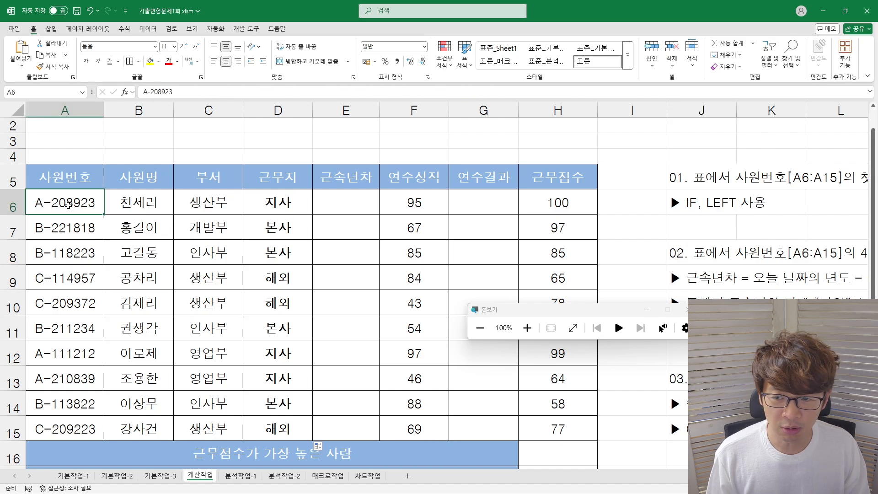
left_click(755, 270)
key("Right")
key("Right")
key("Right")
key("Right")
key("Right")
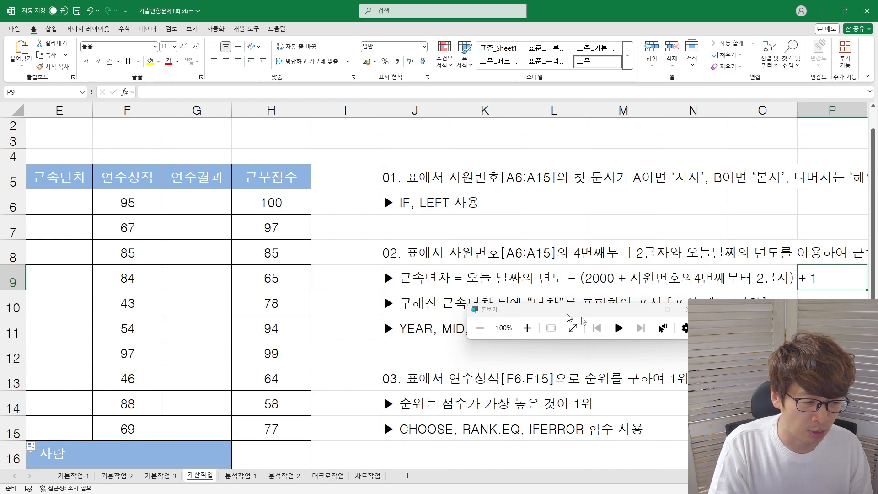
left_click(687, 310)
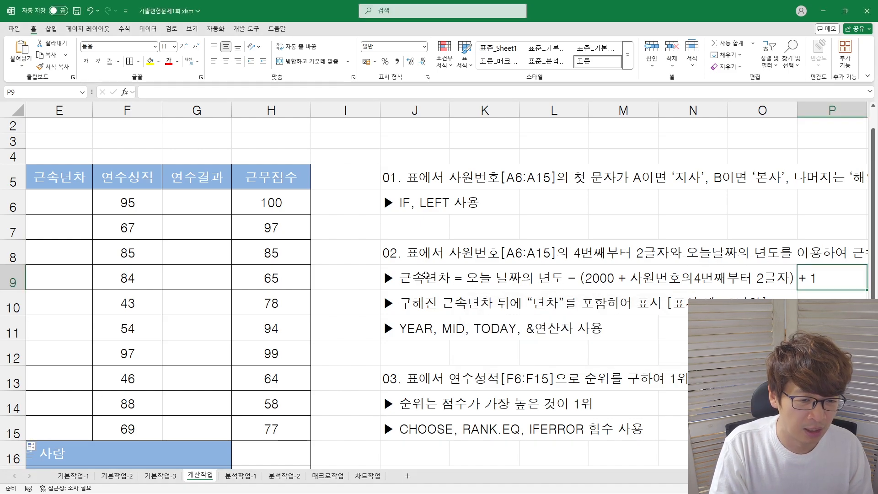
- Move the 근속년차 calculation rule of task 02 from J9 to cell A3 above the table
left_click(401, 276)
key("ctrl+c")
key("Left")
key("Left")
key("Left")
key("Left")
key("Left")
key("Left")
key("Left")
key("Left")
key("Left")
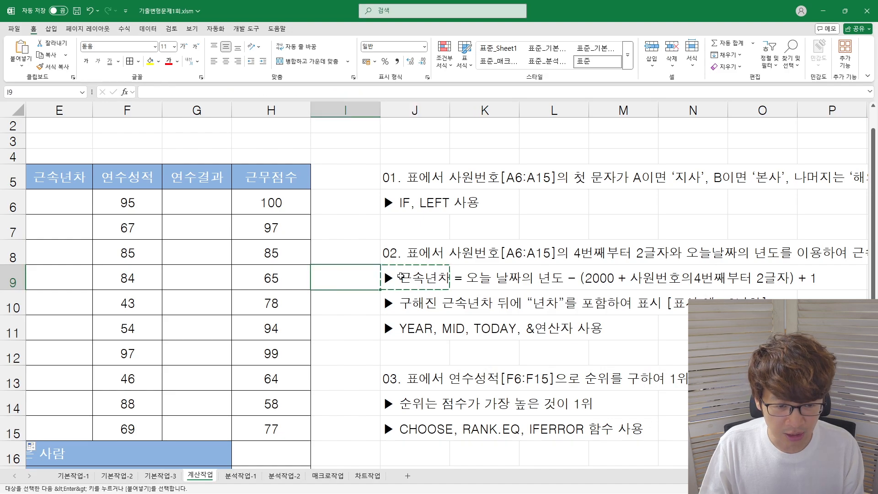
key("Up")
key("Up")
key("Up")
key("Up")
key("Up")
key("Up")
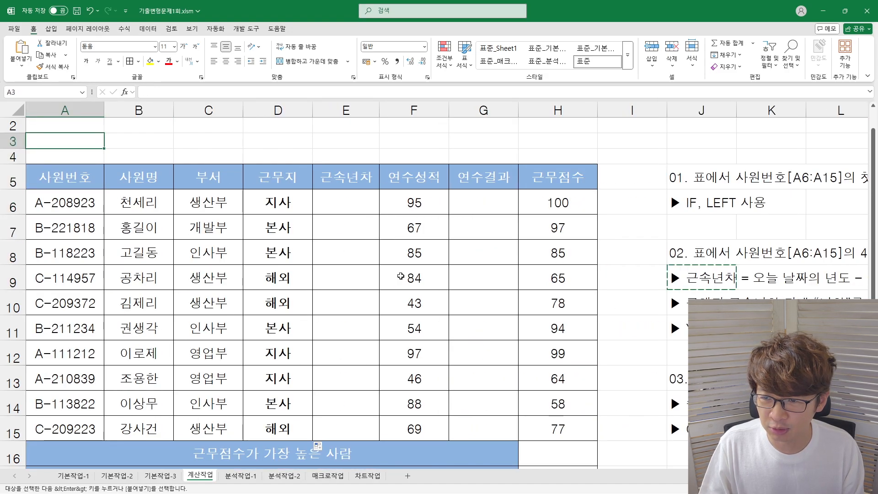
key("Return")
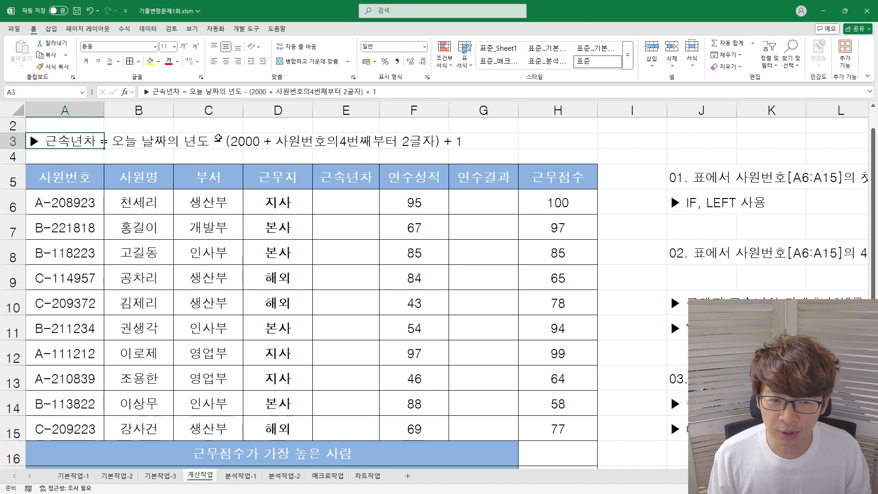
- Read the remaining lines of task 02 for the required "년차" suffix and the functions to use
left_click(772, 328)
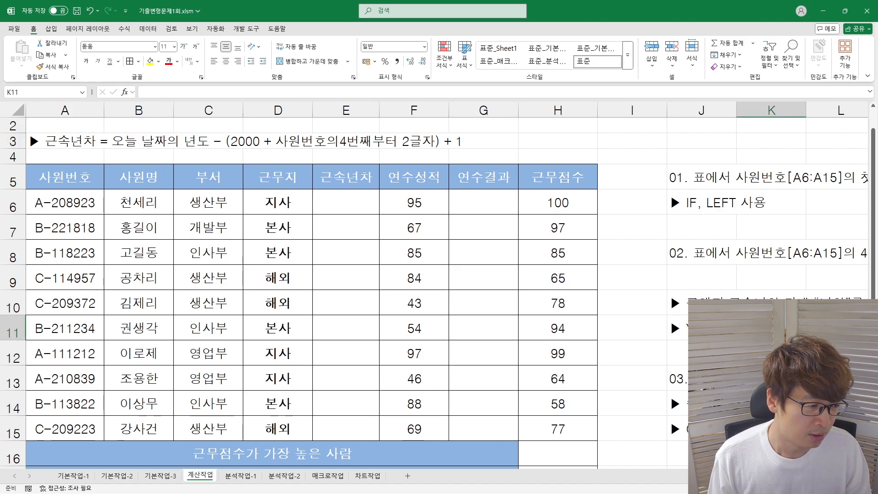
key("Right")
key("Right")
key("Right")
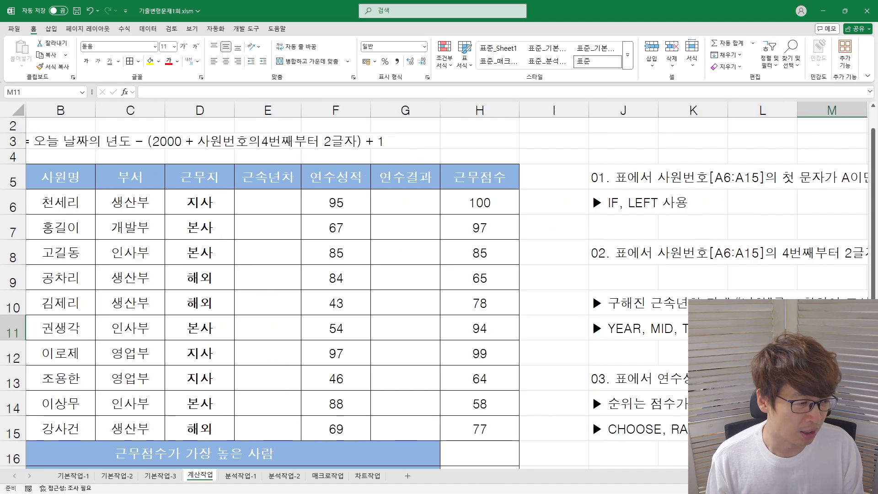
key("Left")
key("Up")
key("Left")
key("Left")
key("Left")
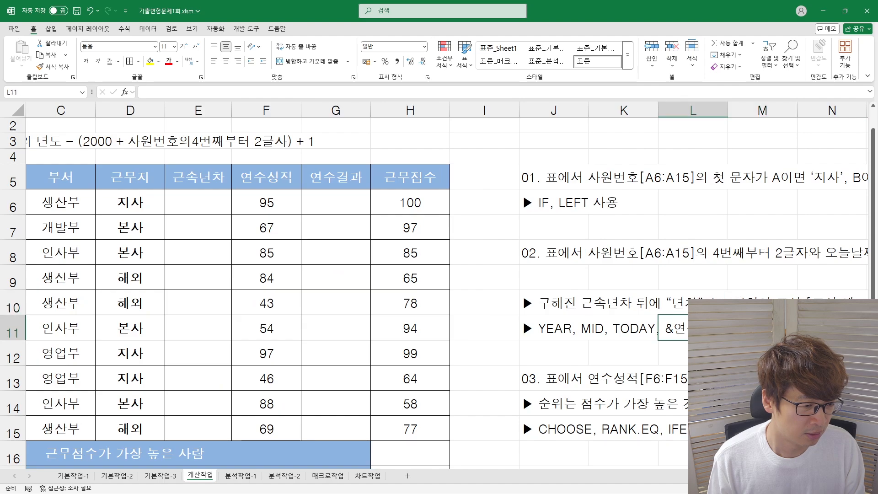
key("Home")
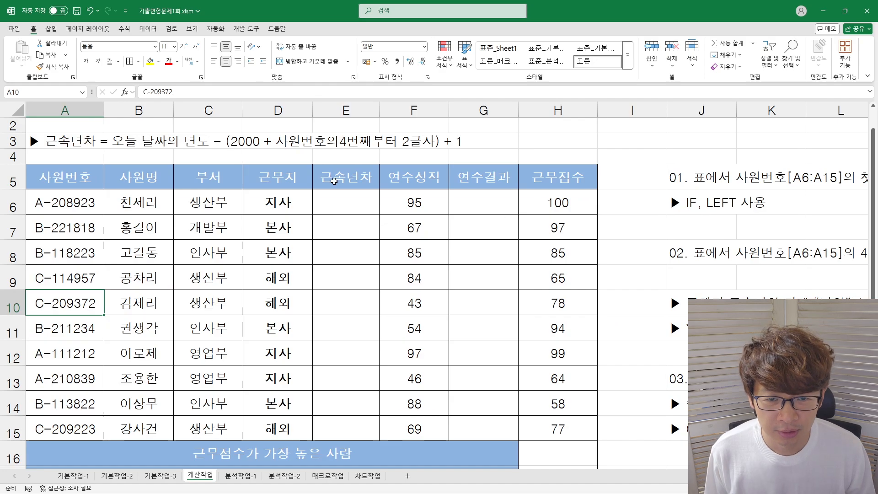
- Enter =MID(A6,4,2) in E6 to extract two characters of the 사원번호 starting at the fourth
left_click(351, 192)
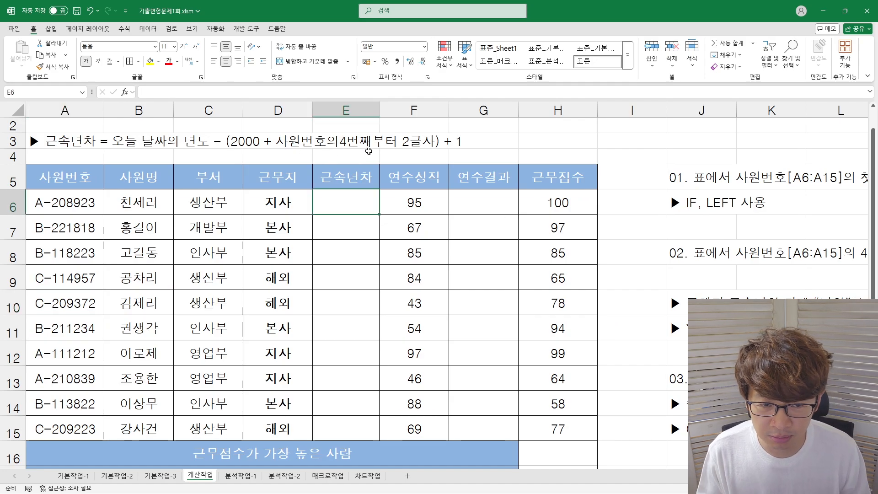
type("=")
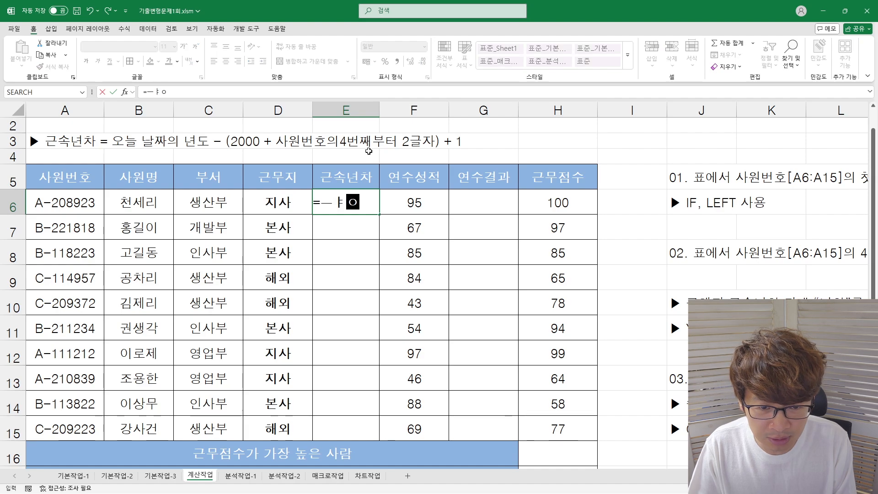
type("mid(")
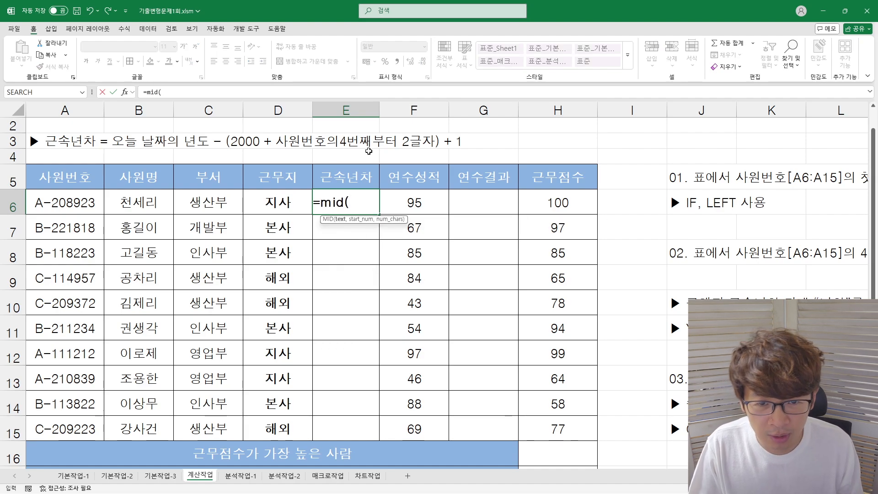
left_click(65, 207)
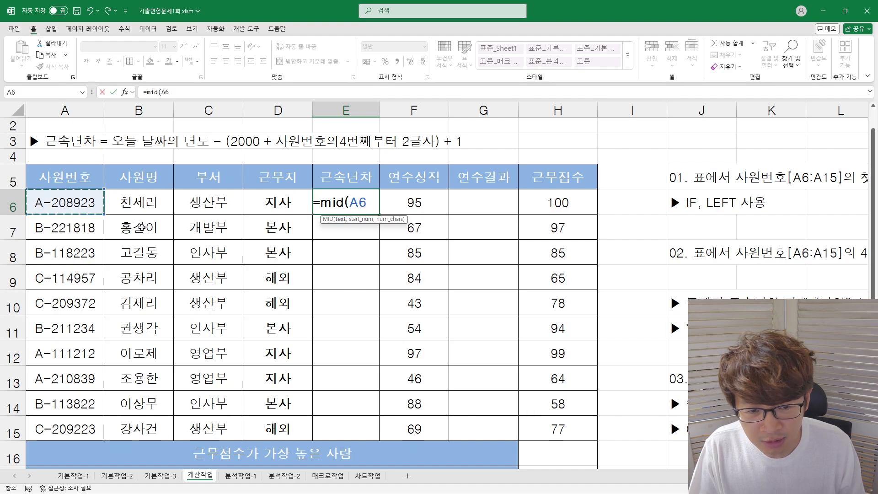
type(",4,2")
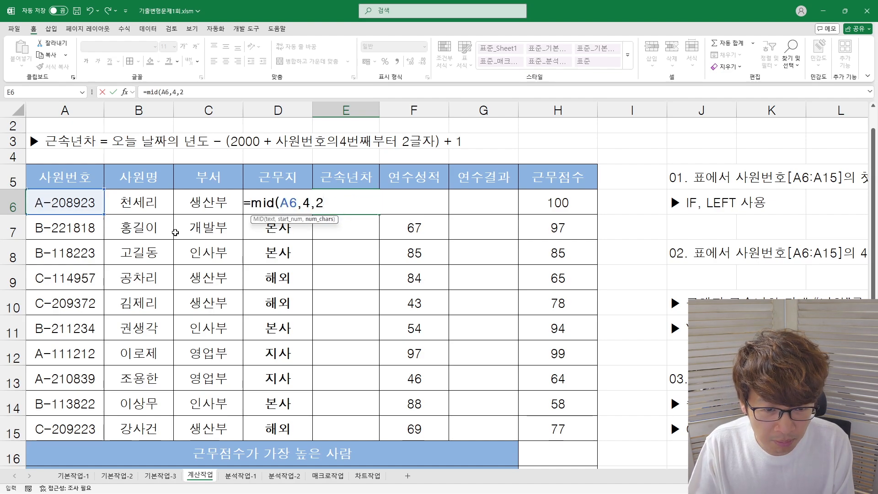
type(")")
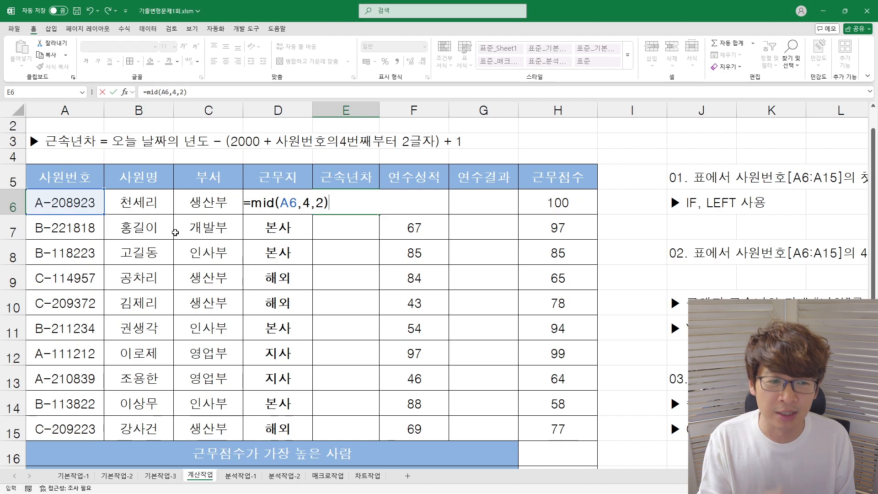
key("Return")
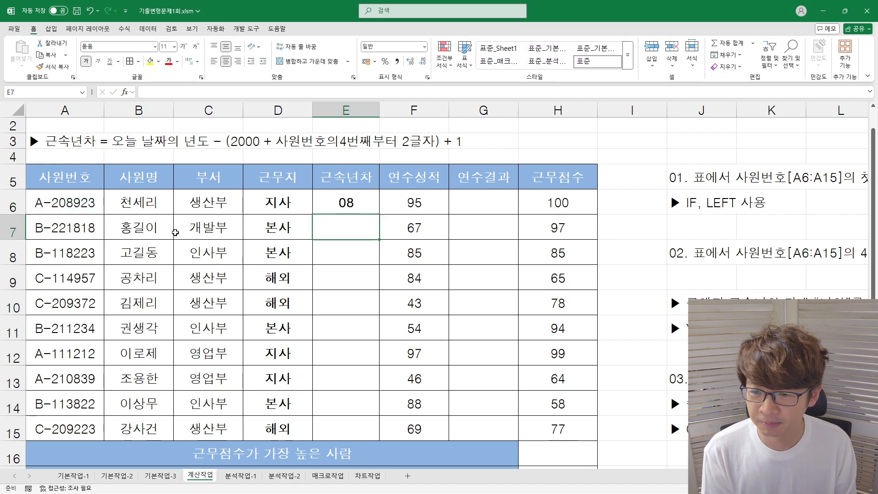
- Add 2000+ in front of MID(A6,4,2) in the E6 formula
key("Up")
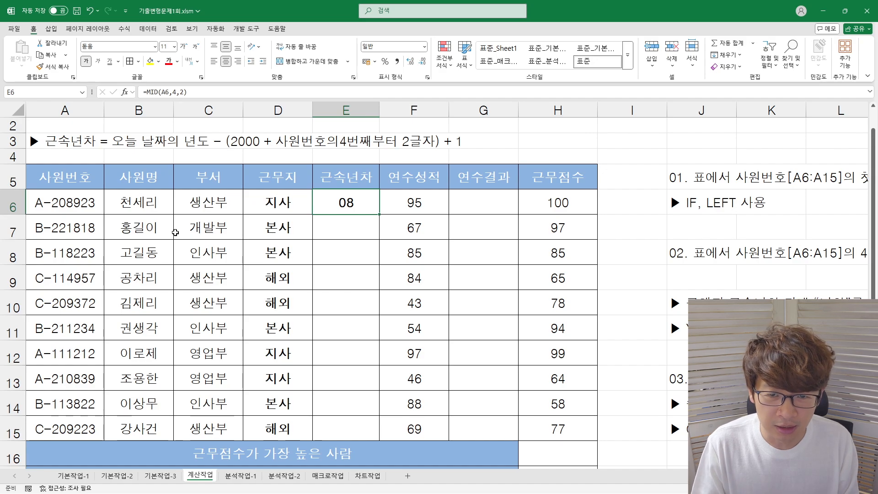
key("F2")
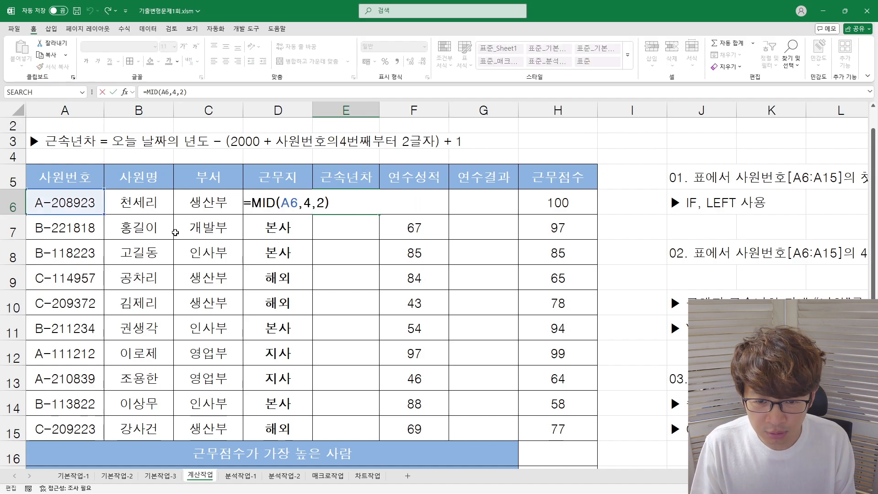
key("Home")
key("Right")
type("2000+")
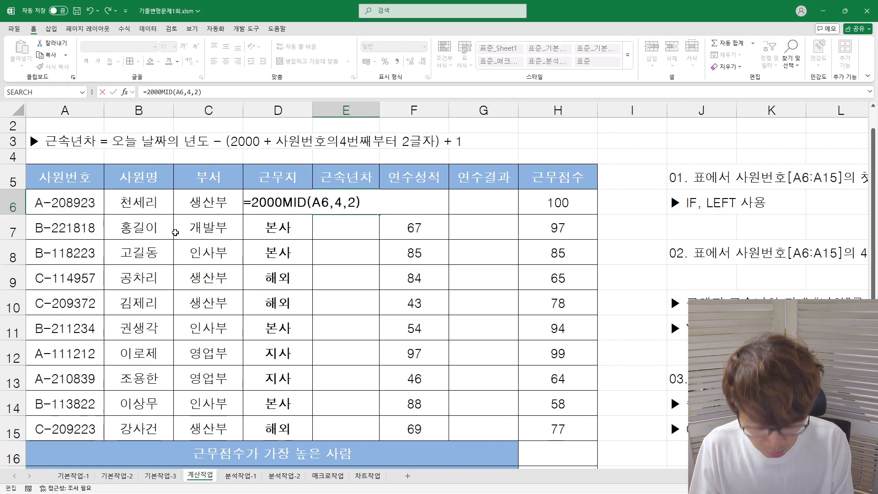
key("Return")
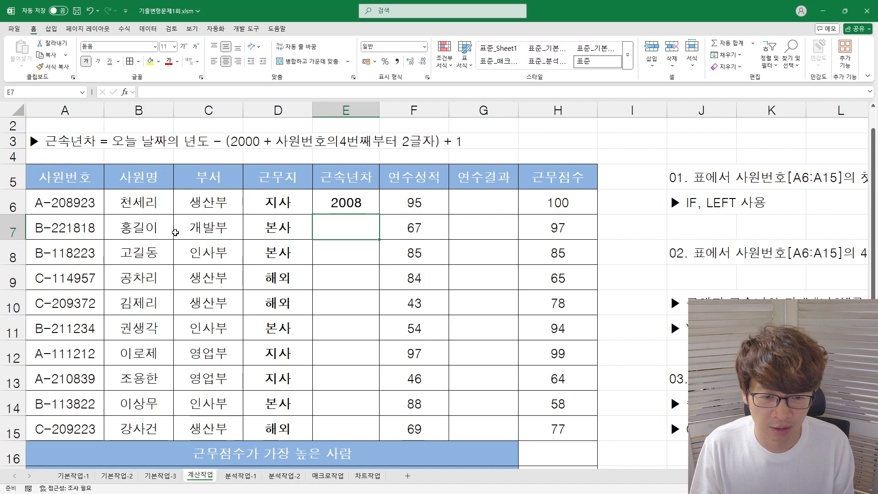
- Insert YEAR(TODAY()) - in front of 2000+MID(A6,4,2) in the E6 formula
key("Up")
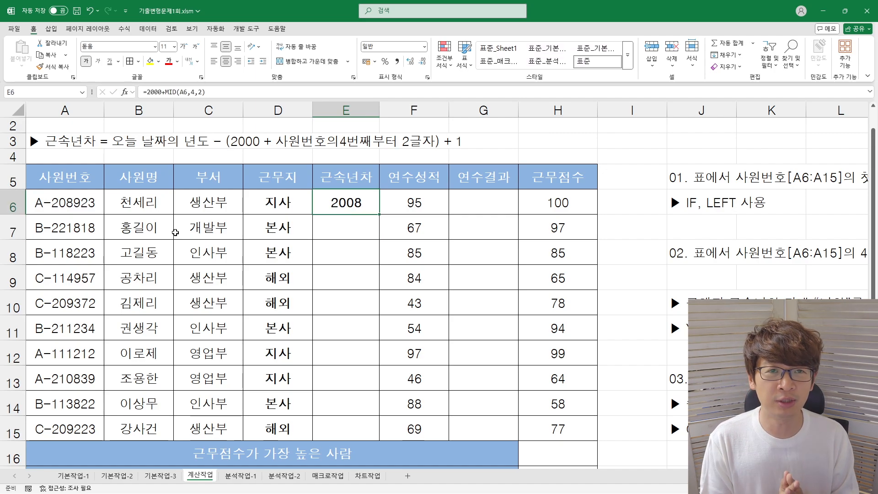
key("Up")
key("Down")
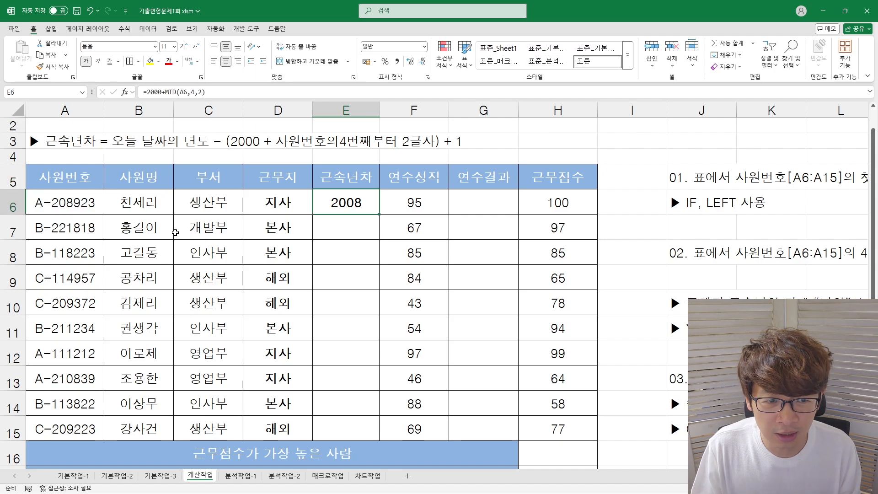
key("F2")
key("Home")
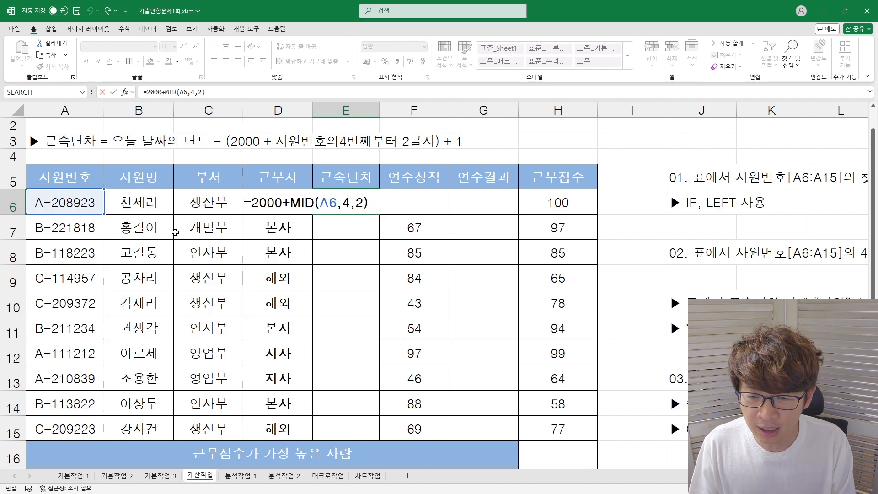
type("year")
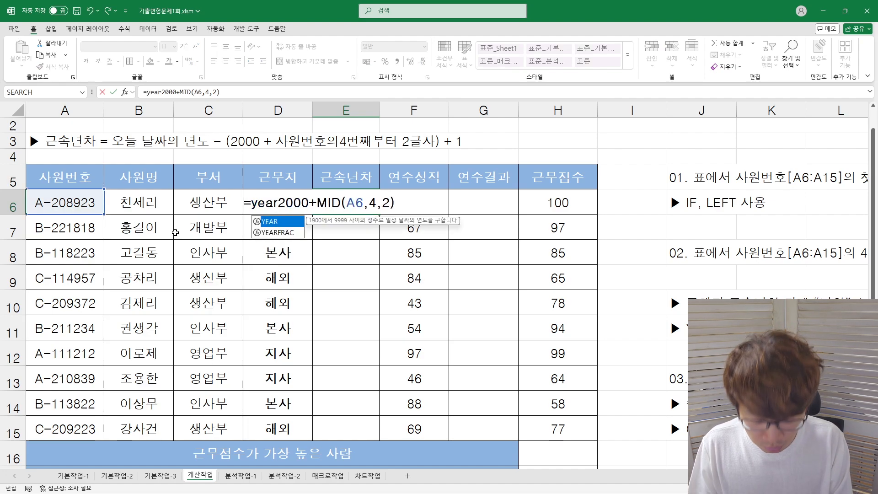
type("(today()")
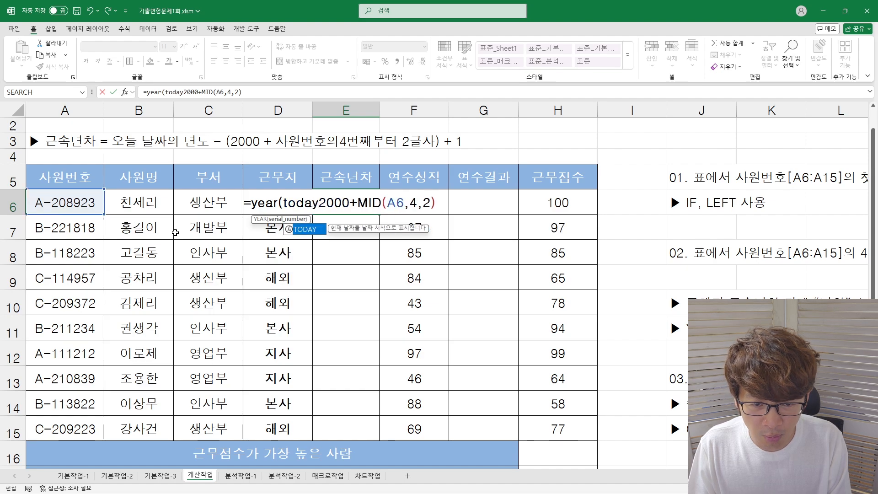
type(")")
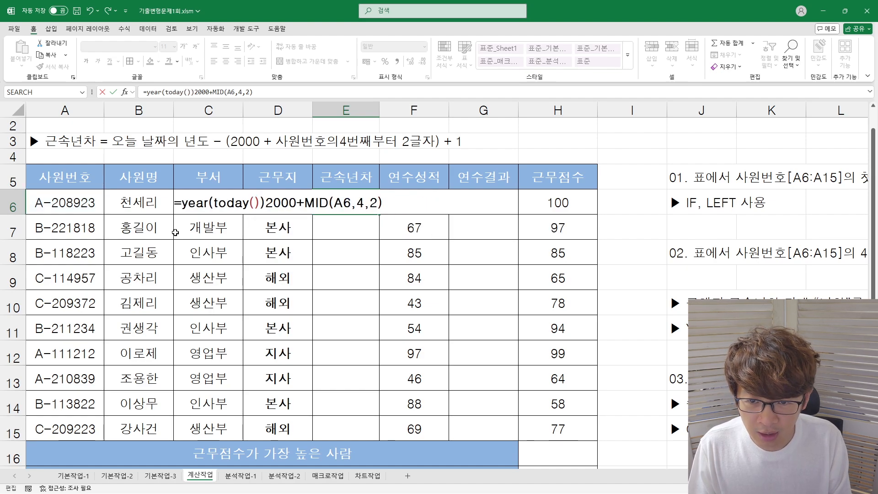
type(" -")
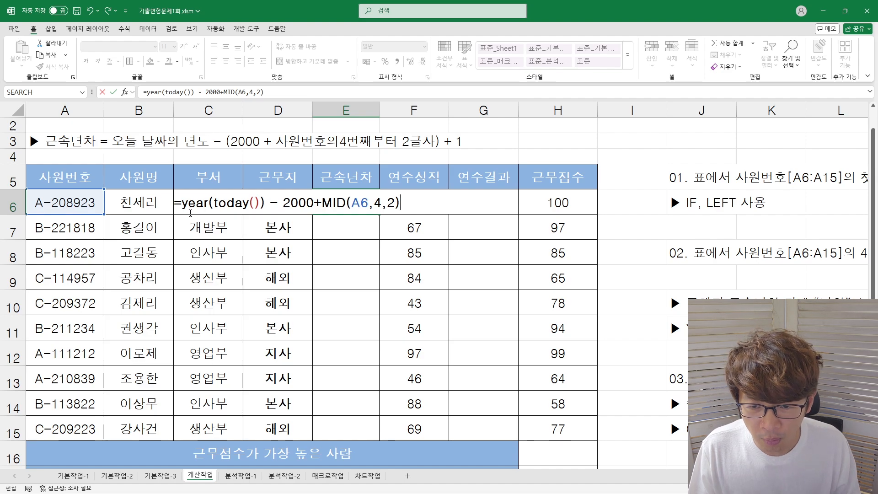
- Append +1 and the suffix & "년차" to the end of the E6 formula
left_click_drag(181, 208, 401, 203)
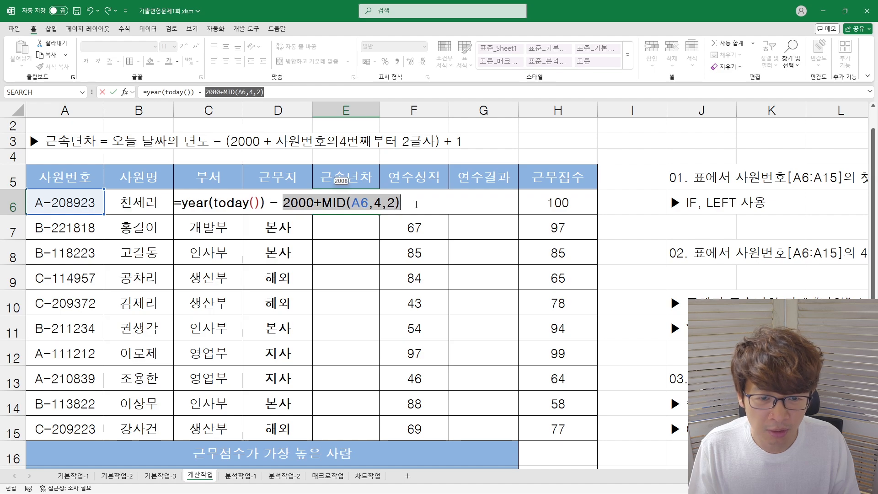
left_click(416, 204)
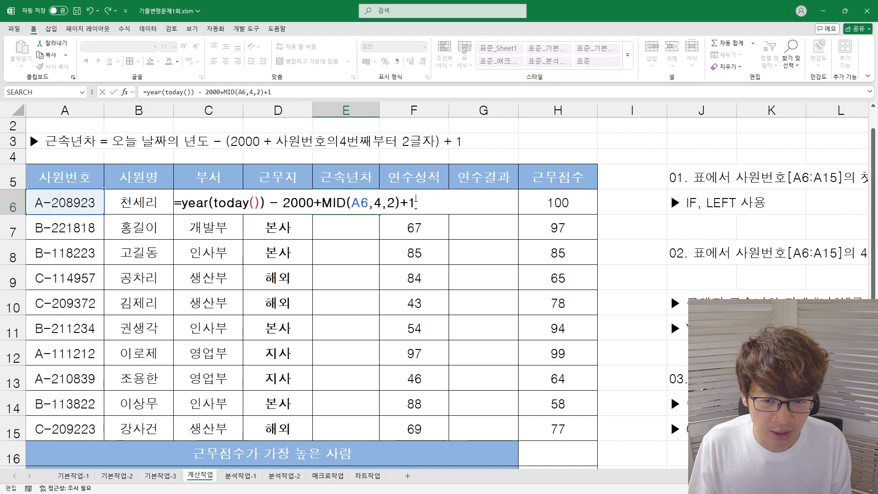
key("ctrl+Return")
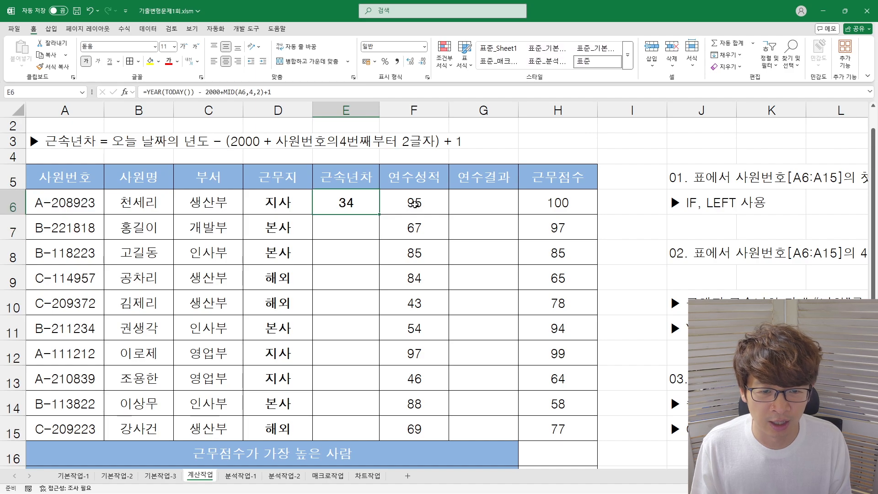
key("F2")
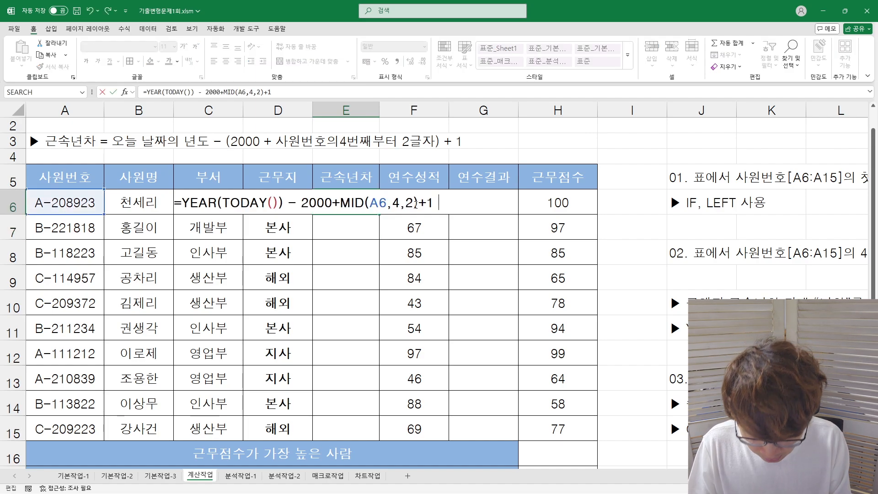
type("& \"년차\"")
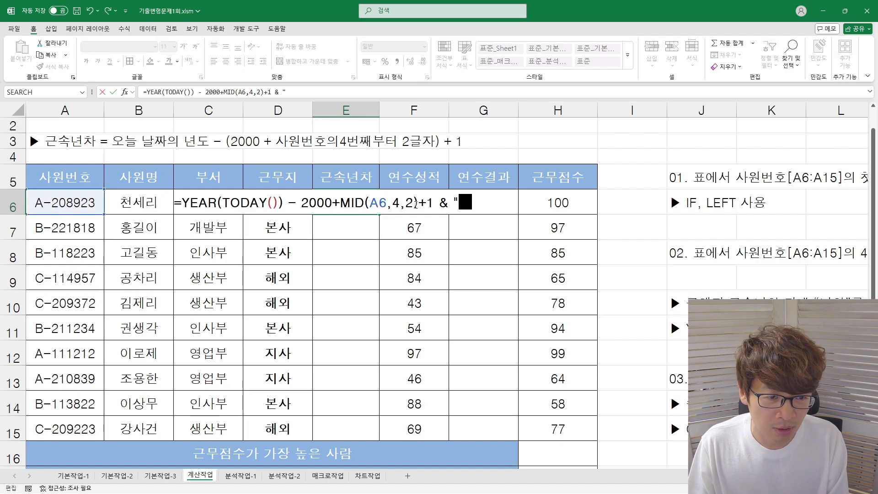
key("Return")
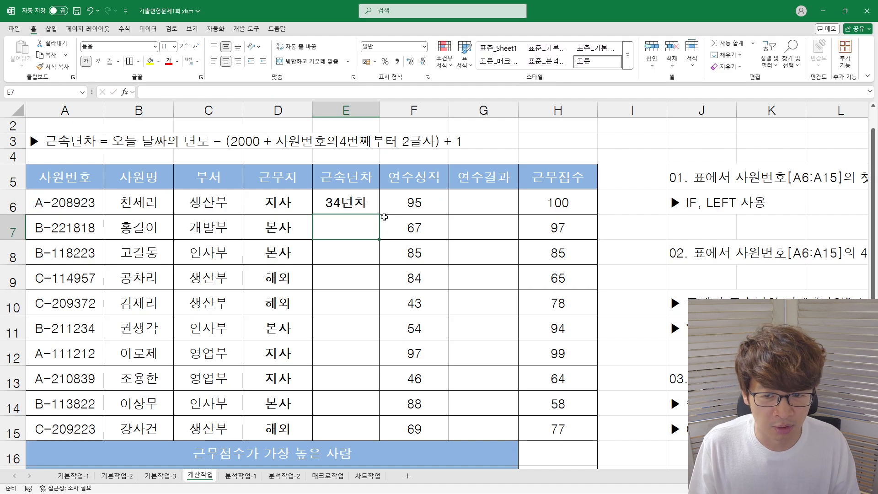
- Fill the 근속년차 formula from E6 down to E15 and inspect the copied formulas in E7 and E8
left_click(368, 206)
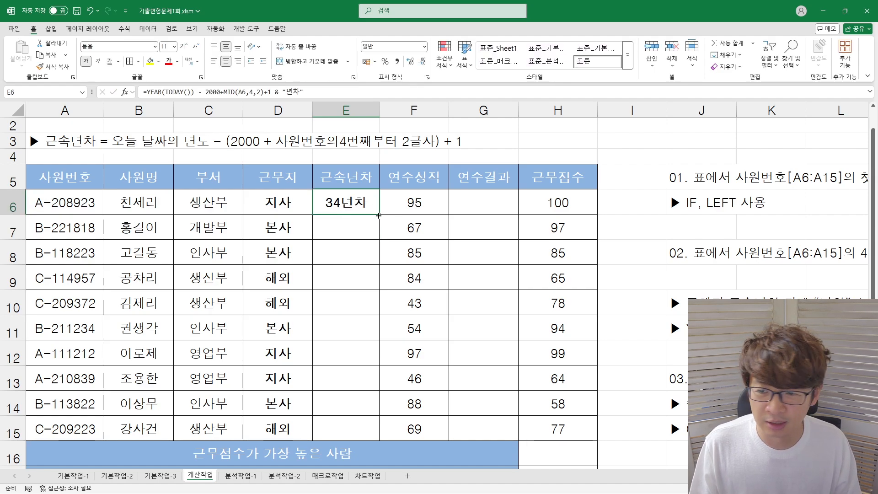
left_click_drag(379, 215, 358, 432)
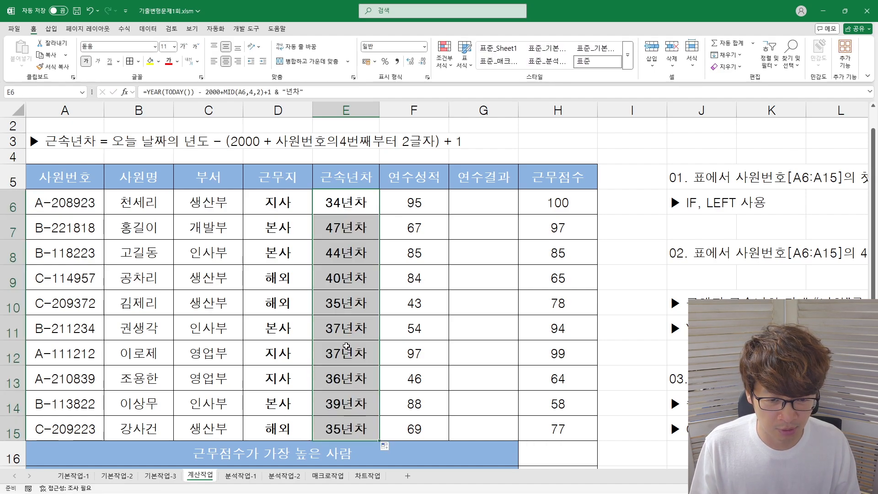
double_click(344, 239)
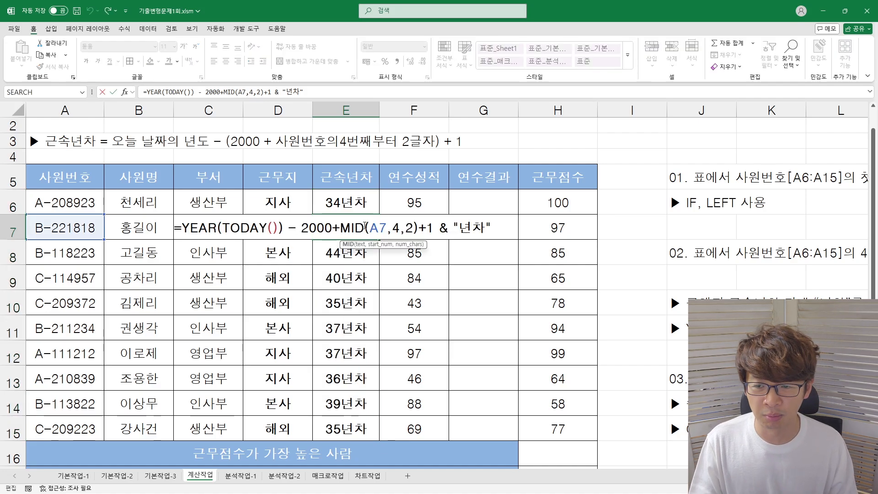
key("Escape")
double_click(342, 258)
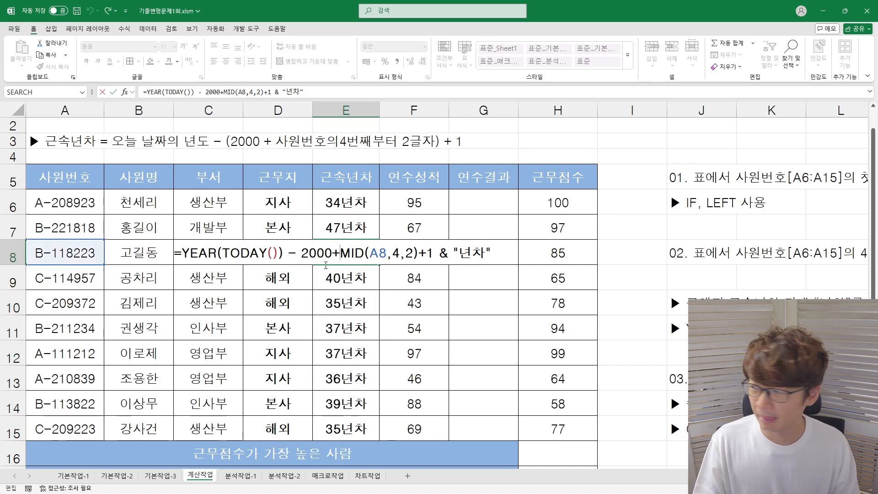
key("Escape")
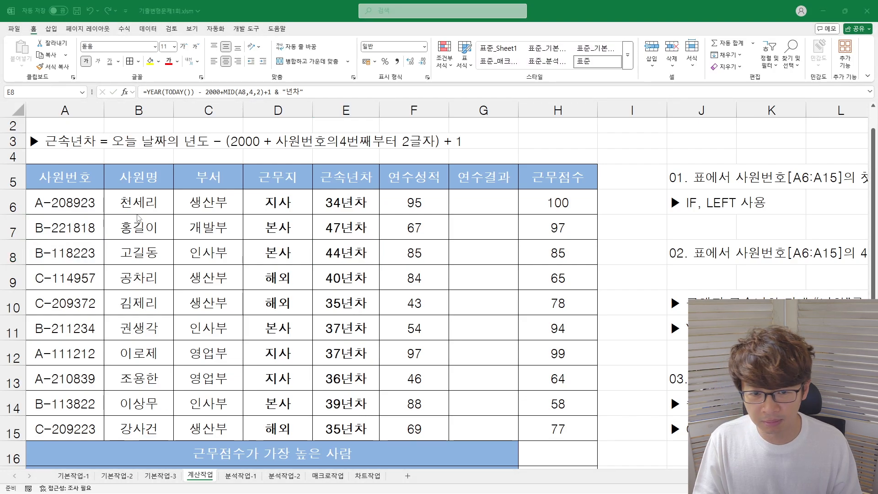
- Enclose 2000+MID(A6,4,2) in parentheses in the E6 formula so the whole sum is subtracted from the year
left_click(360, 210)
left_click(350, 202)
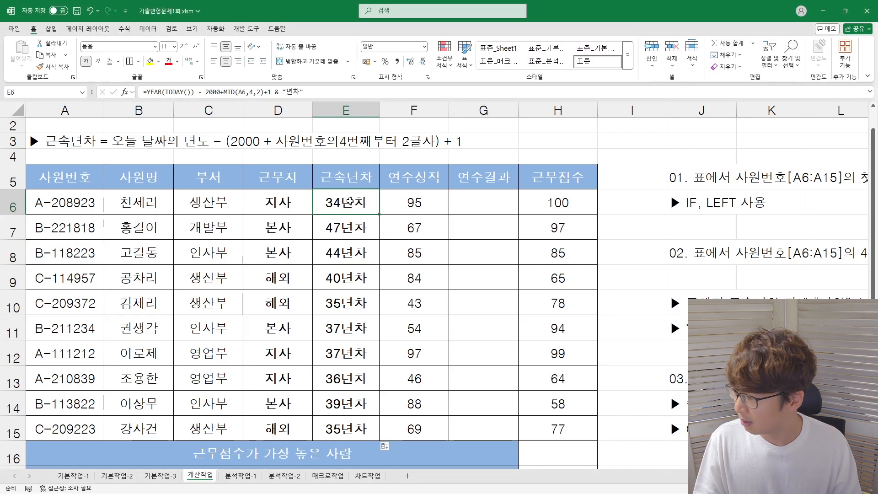
double_click(350, 201)
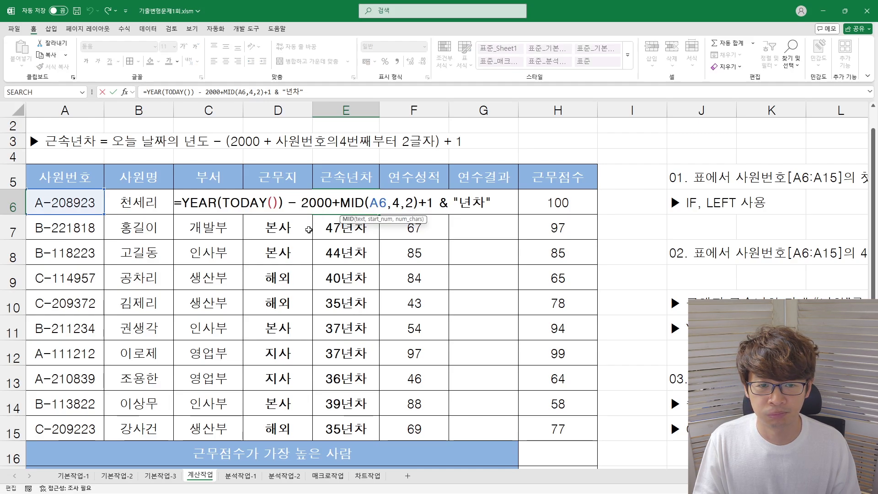
left_click(300, 202)
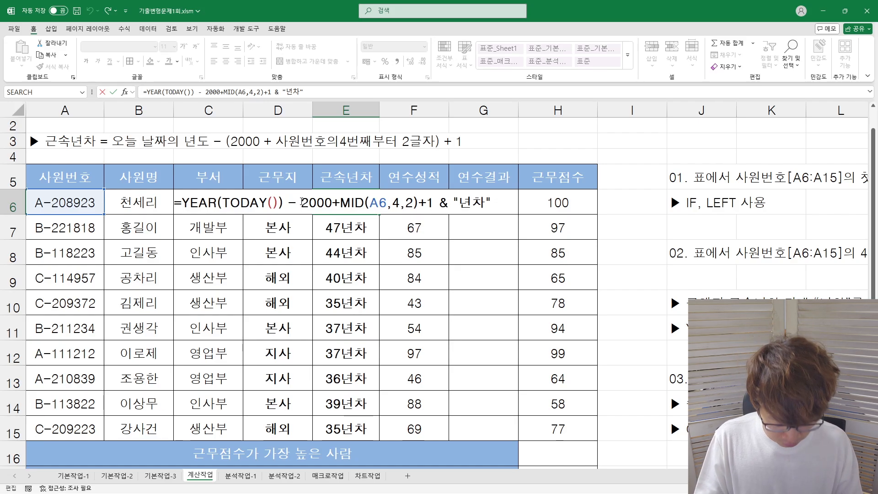
type("(")
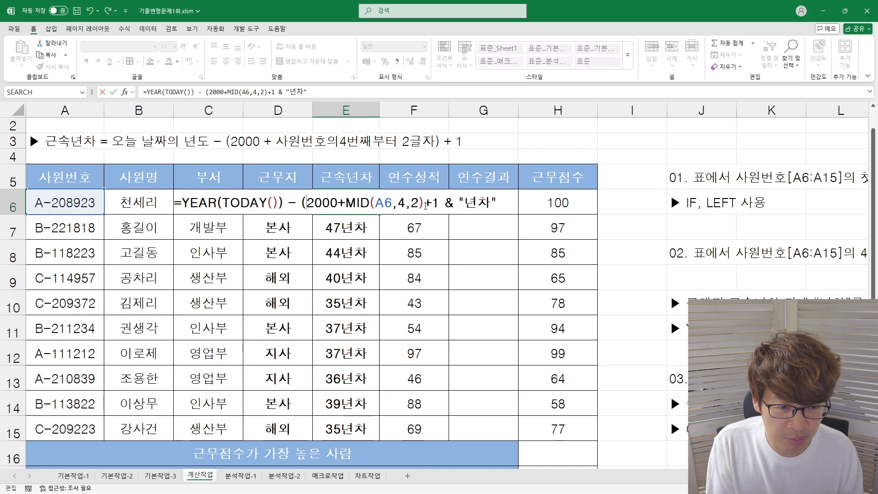
left_click(424, 202)
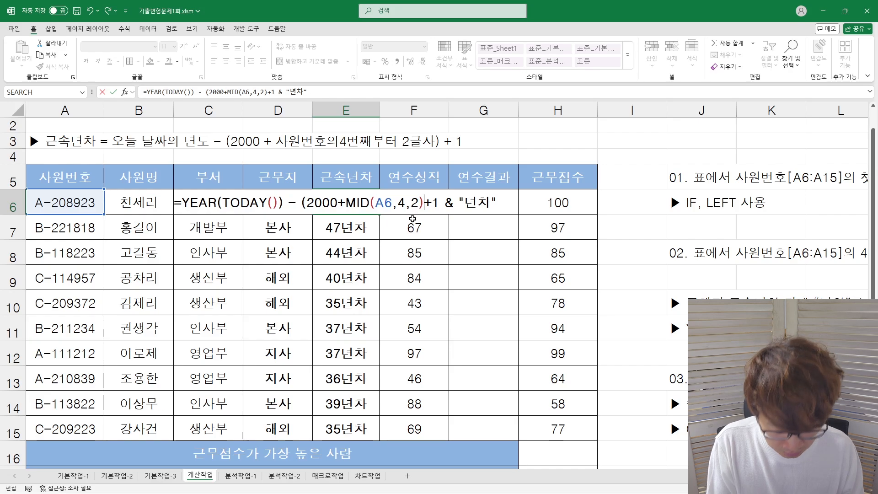
type(")")
key("ctrl+Return")
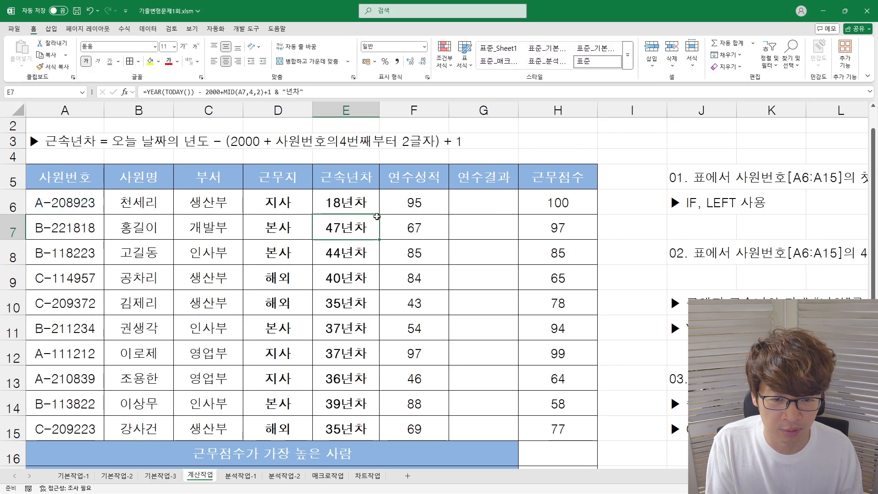
- Copy the corrected 근속년차 formula from E6 down to E15 and move the 근속년차 hint from A3 back to J9
left_click_drag(379, 213, 353, 425)
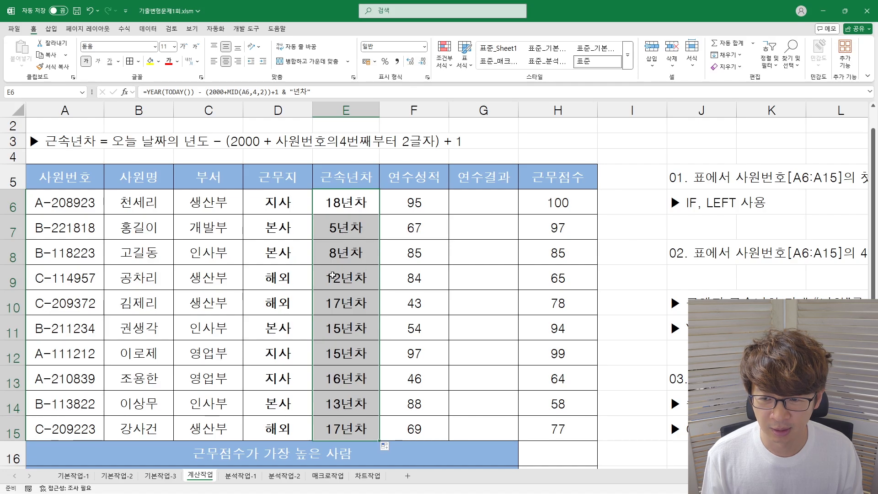
left_click(361, 214)
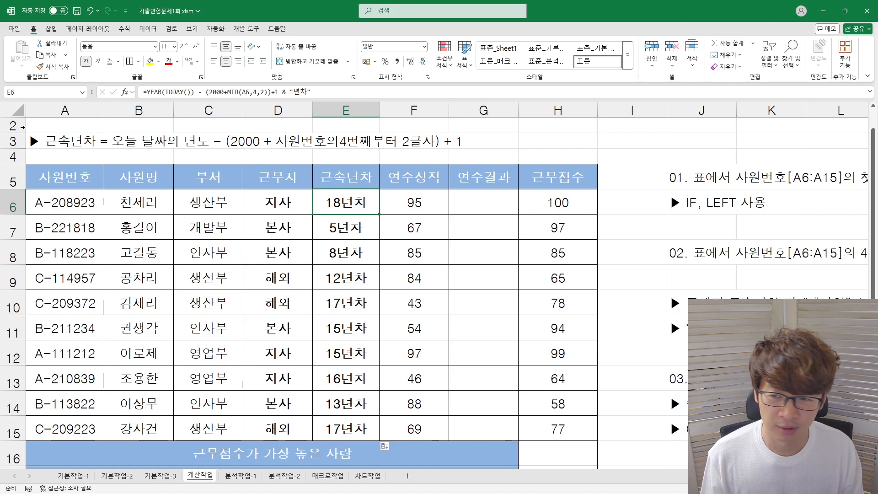
left_click(54, 139)
left_click_drag(54, 139, 698, 277)
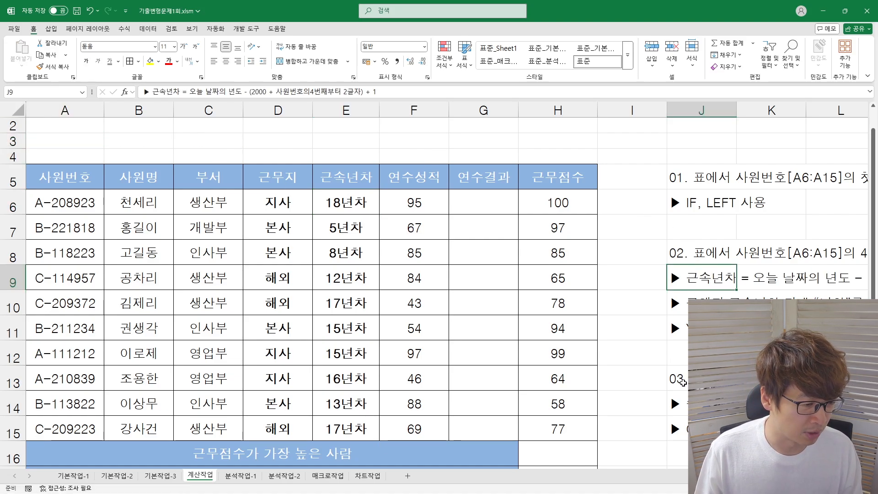
- Move the question 03 text from J13 to A3 above the table and review the 연수성적 range it refers to
left_click(685, 383)
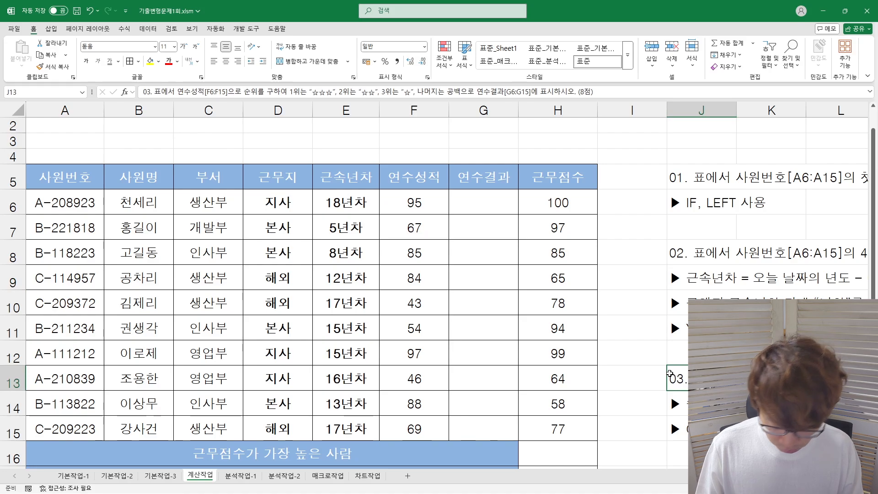
key("ctrl+x")
left_click(79, 141)
key("ctrl+v")
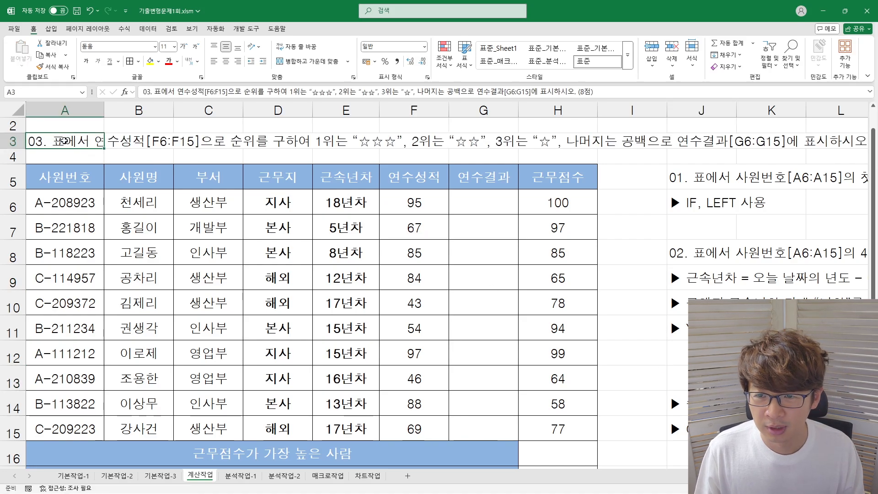
left_click_drag(476, 201, 480, 371)
left_click_drag(402, 203, 419, 398)
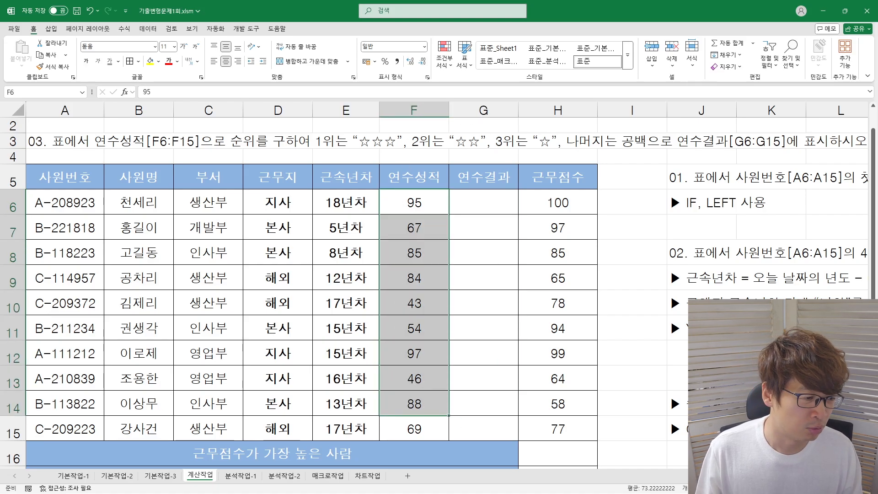
scroll(334, 274, "down", 1)
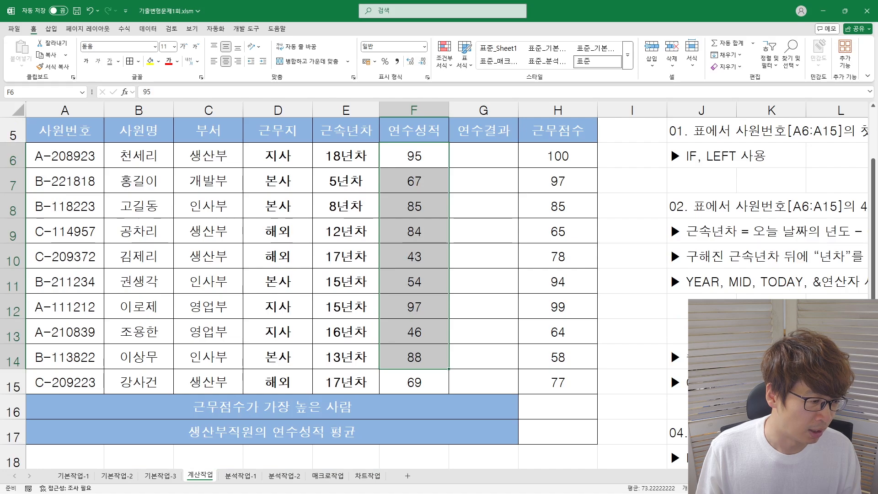
scroll(536, 285, "up", 2)
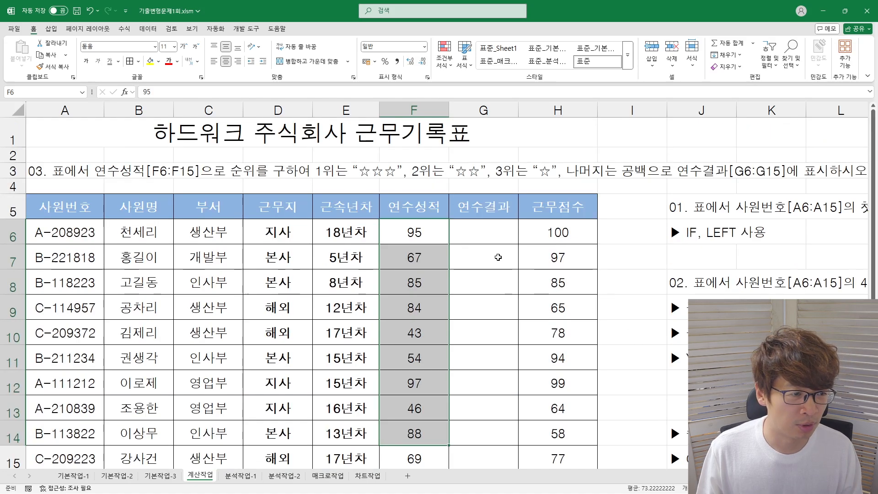
- Enter =RANK.EQ(F6, $F$6:$F$15) in G6 to rank the 연수성적 score in descending order
left_click(466, 232)
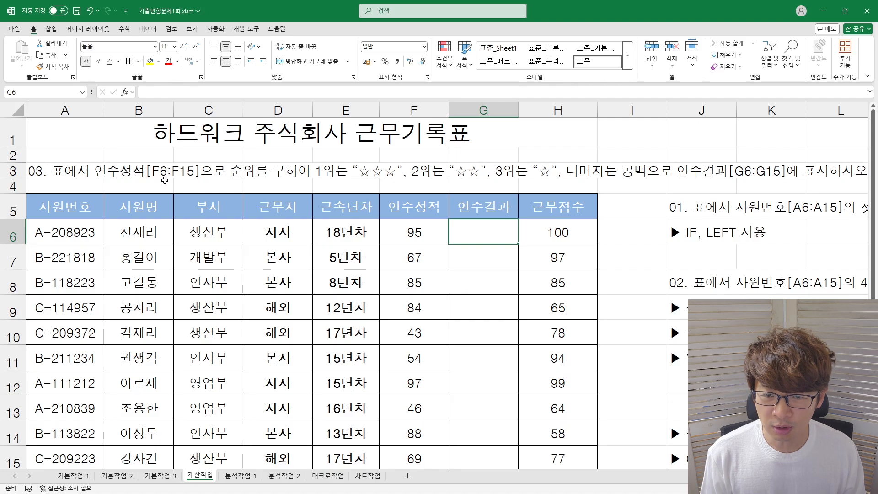
type("=ㄱ무")
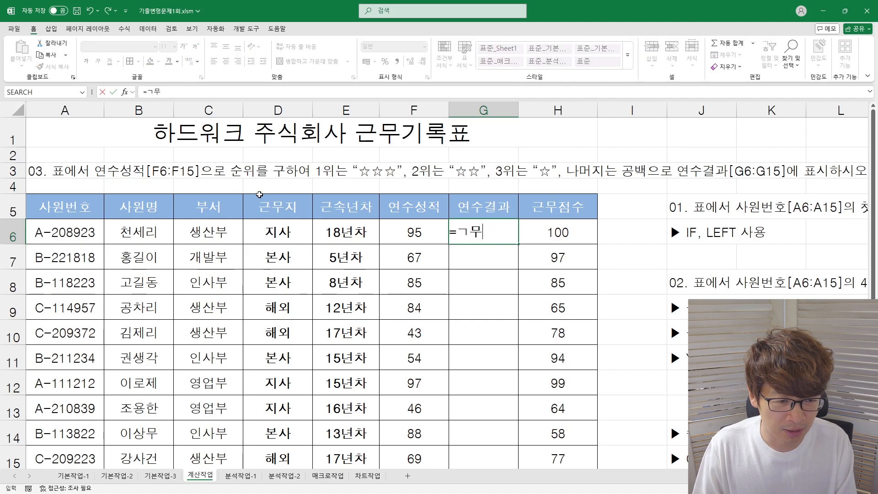
key("BackSpace")
key("BackSpace")
type("rank.eq(")
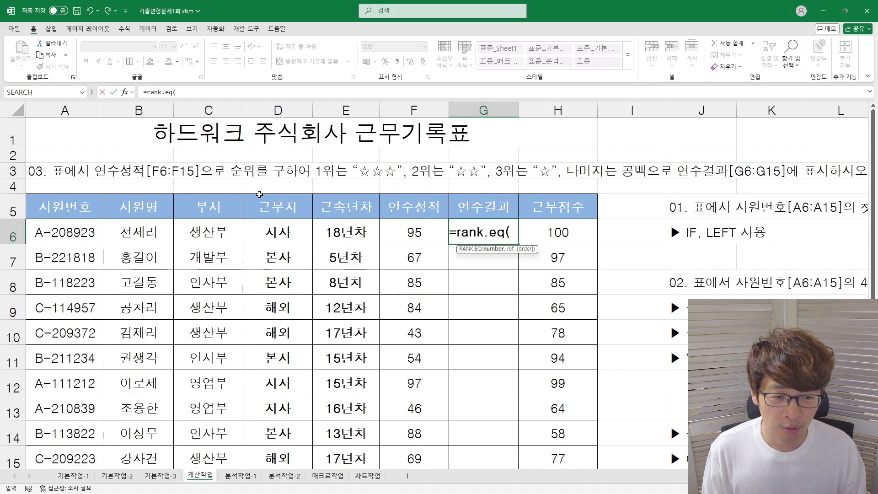
left_click(405, 229)
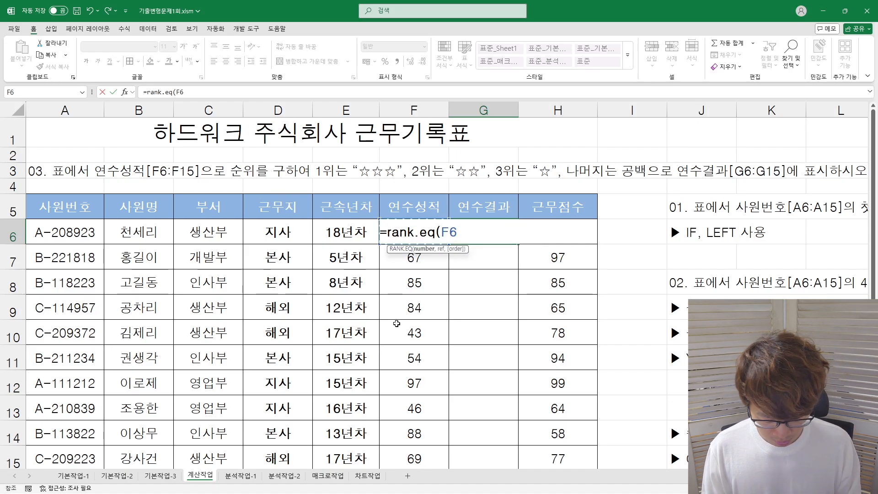
type(",")
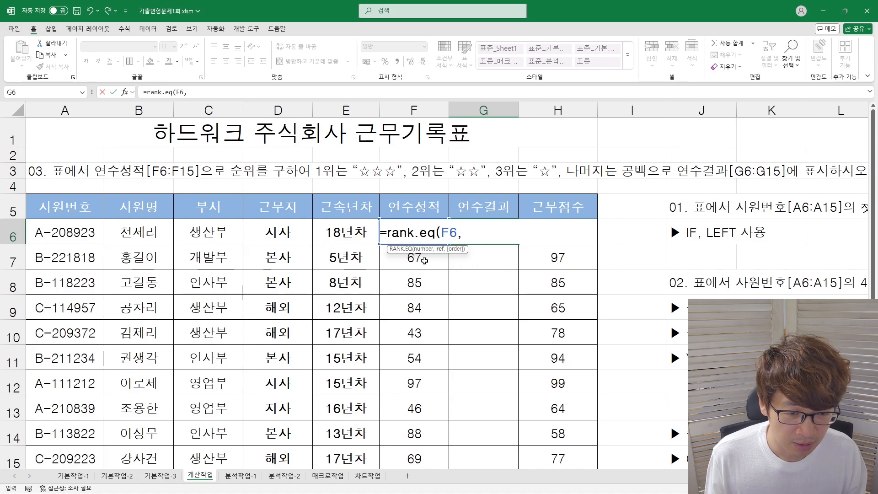
scroll(408, 411, "down", 1)
left_click_drag(405, 411, 407, 189)
key("F4")
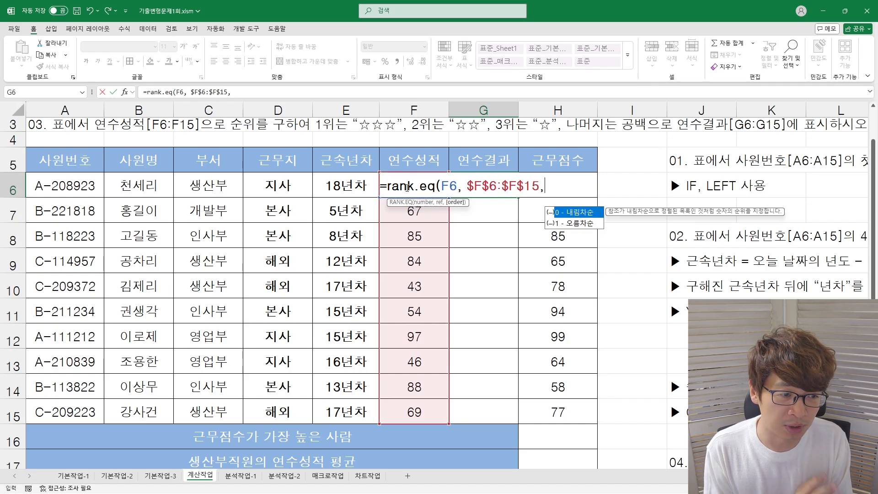
key("BackSpace")
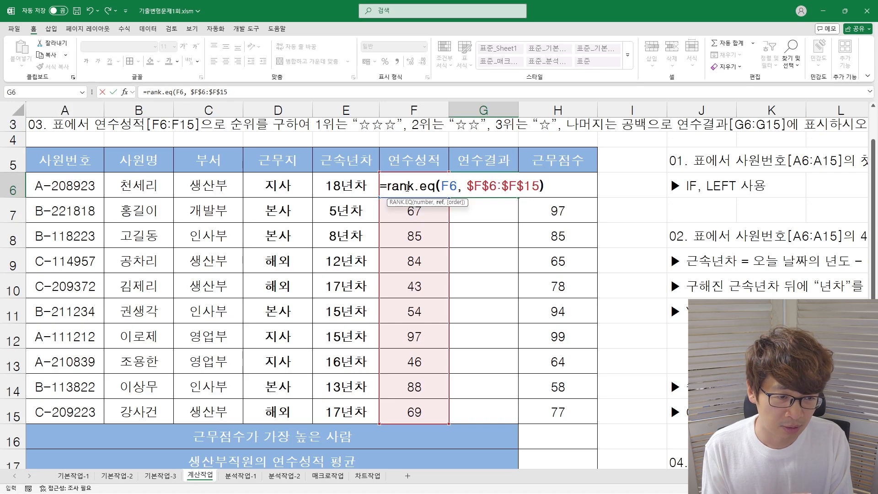
key("Return")
key("Up")
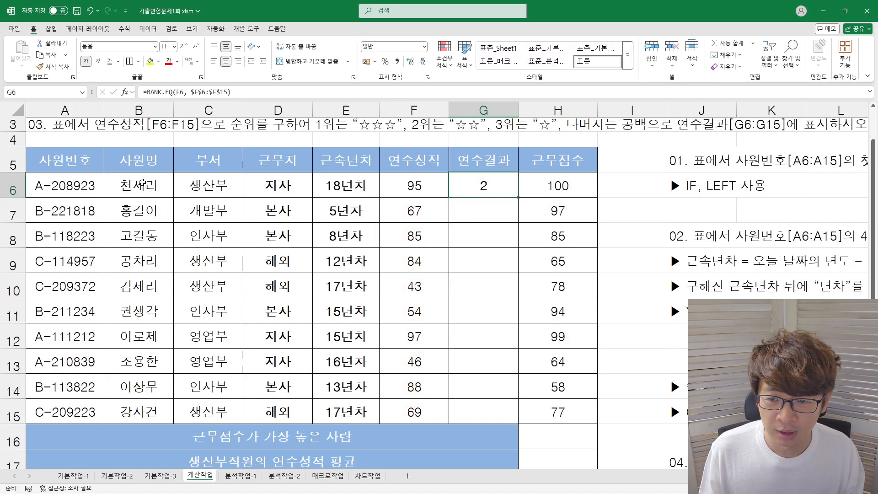
- Insert choose( in front of RANK.EQ in the G6 formula so the rank becomes its index number
double_click(495, 187)
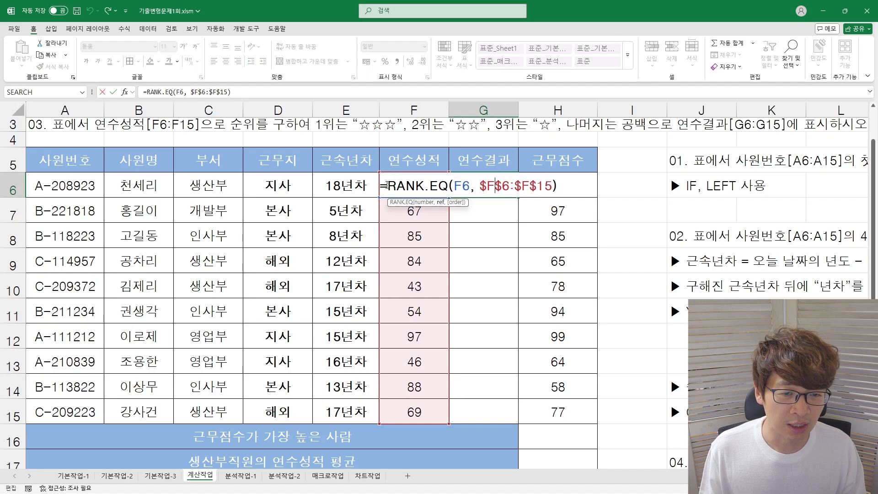
left_click_drag(386, 185, 559, 192)
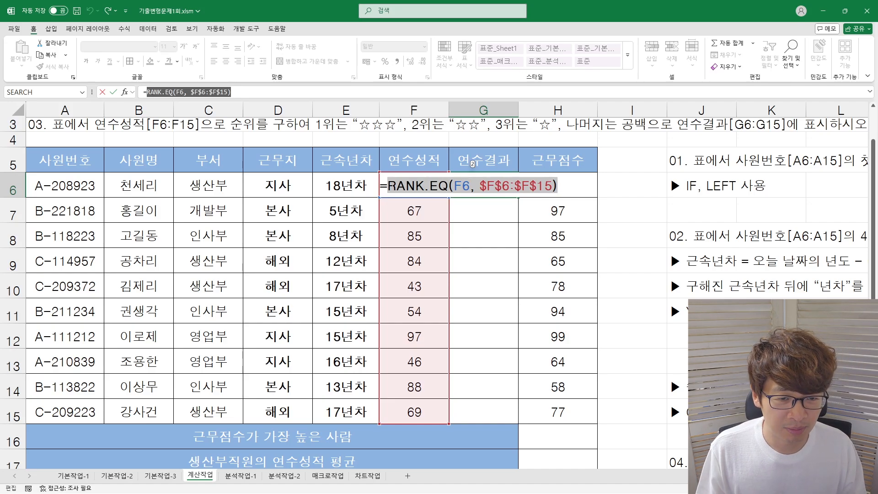
left_click(389, 185)
type("choose(")
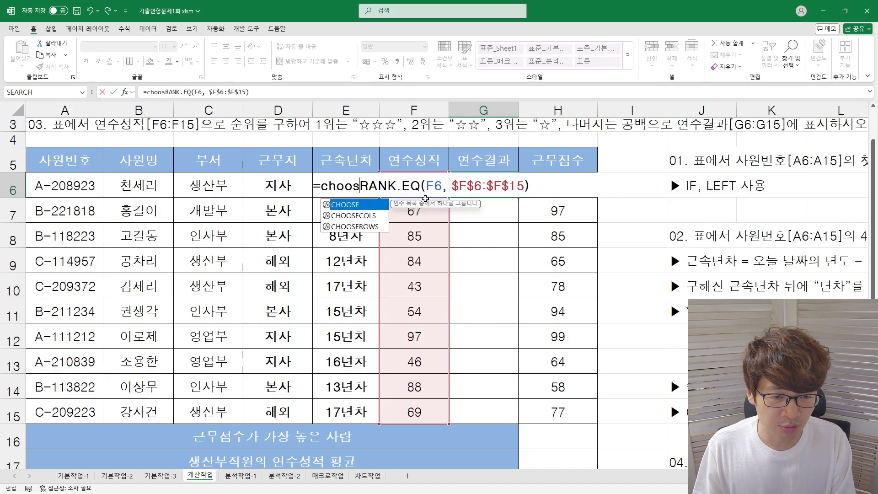
key("shift+End")
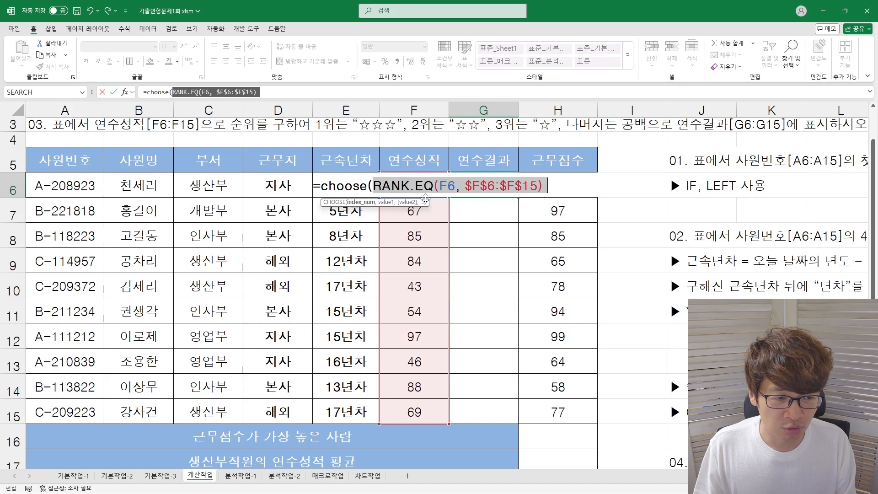
key("End")
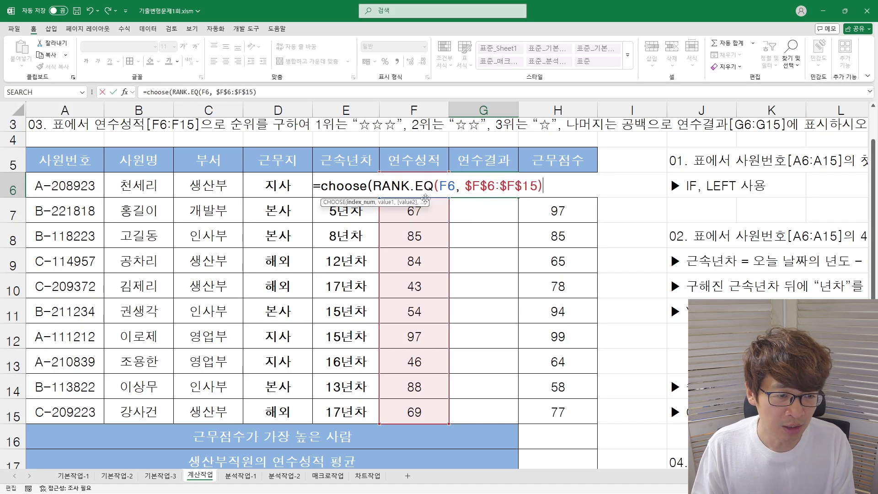
type(", \"")
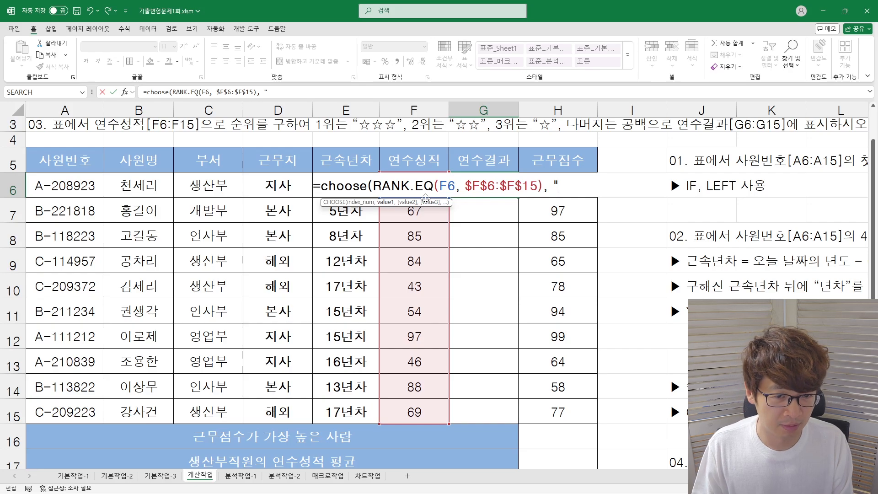
key("BackSpace")
key("BackSpace")
key("BackSpace")
key("Return")
key("Return")
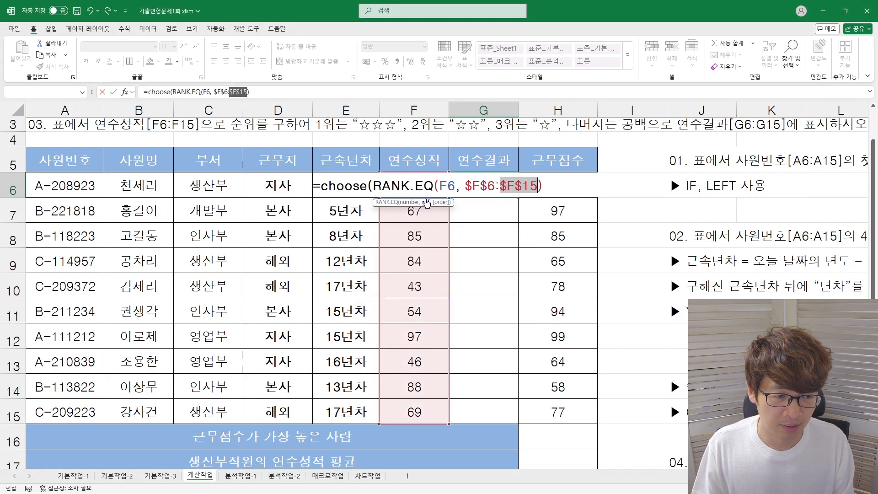
key("Return")
key("Return")
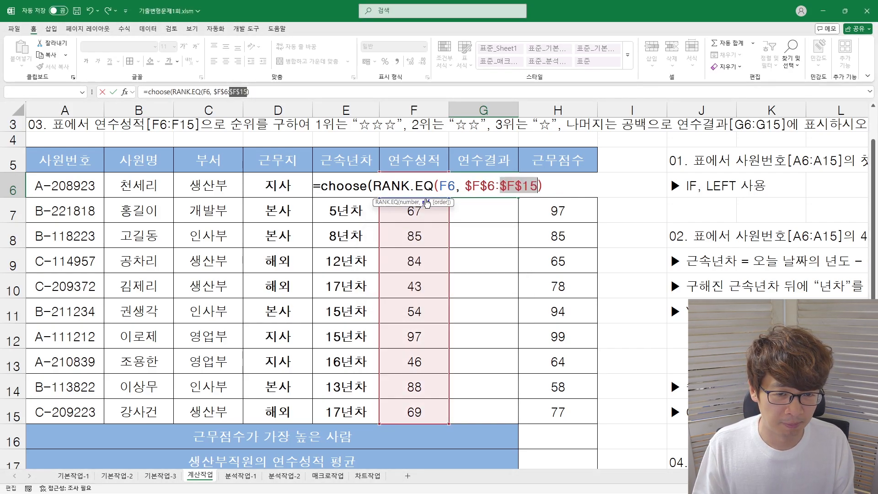
- Remove the leading = from the unfinished G6 formula and store it as plain text
key("End")
key("Home")
key("Delete")
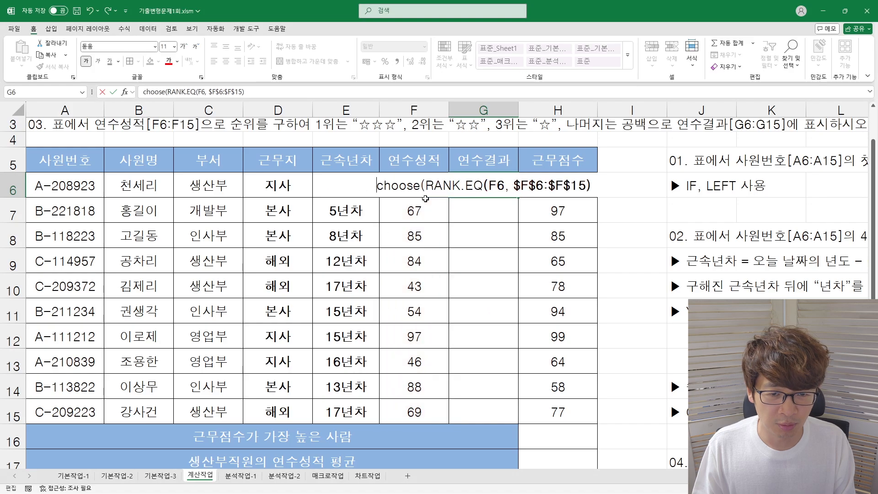
key("Return")
- Copy a single ☆ character from the question 03 text in A3, leaving that text unedited
key("Up")
key("Up")
key("Up")
key("Up")
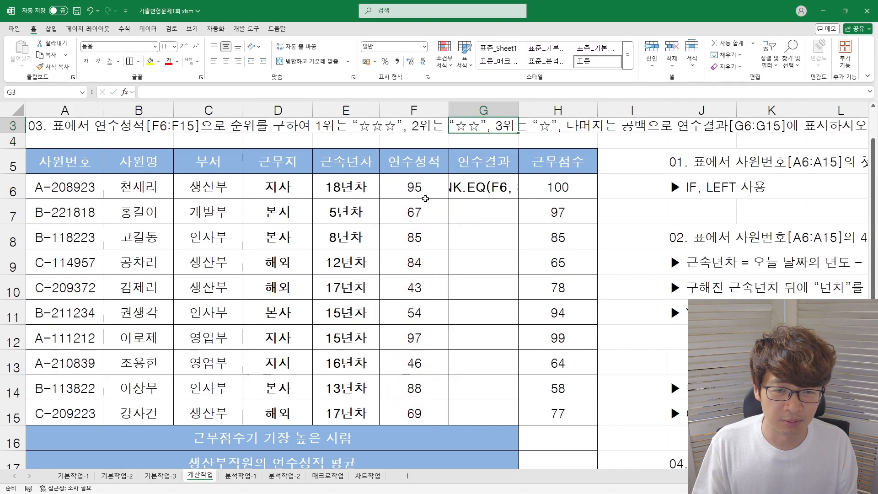
key("Left")
key("Left")
key("Left")
key("Left")
key("Left")
key("Left")
key("F2")
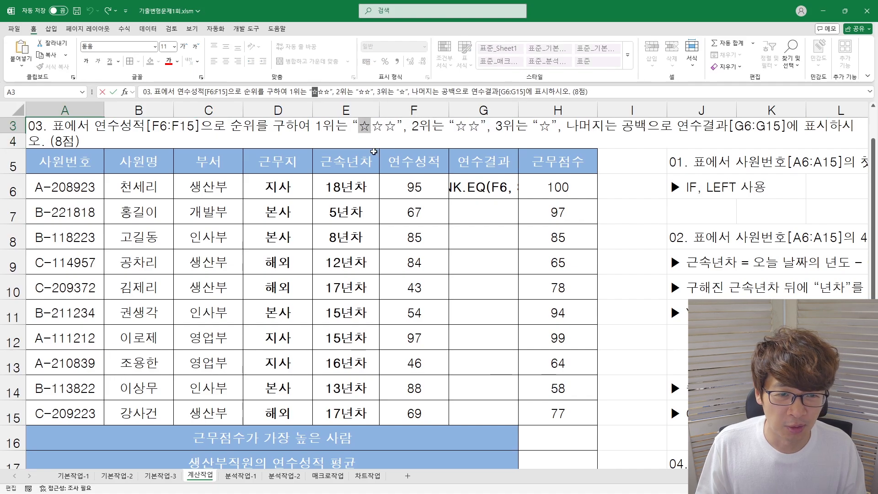
key("Escape")
- Put the = back at the start of the text in G6 to make it a formula again
double_click(476, 188)
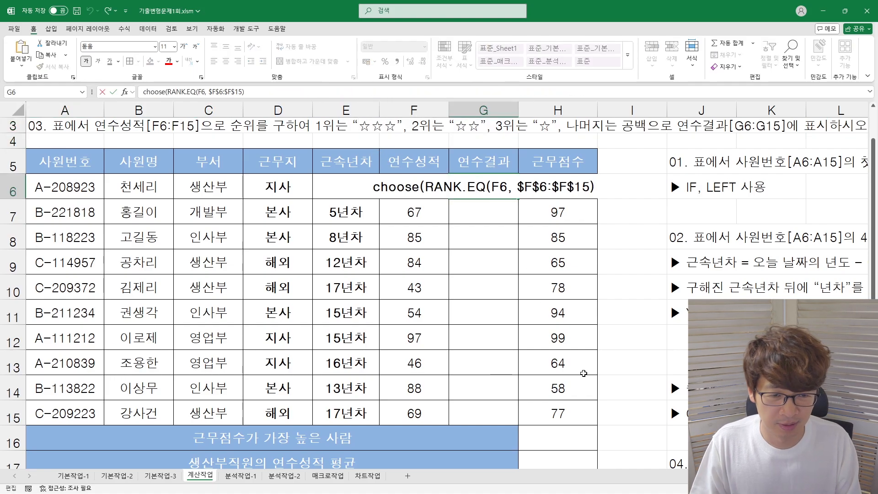
key("Home")
type("=")
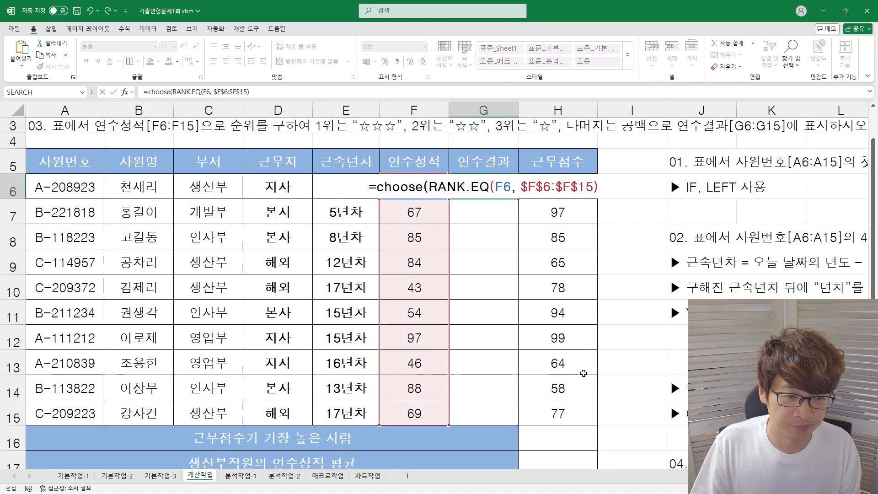
- Append the choices "☆☆☆","☆☆","☆" for ranks 1 to 3 to the CHOOSE formula in G6 and close its parenthesis
key("End")
type(", ")
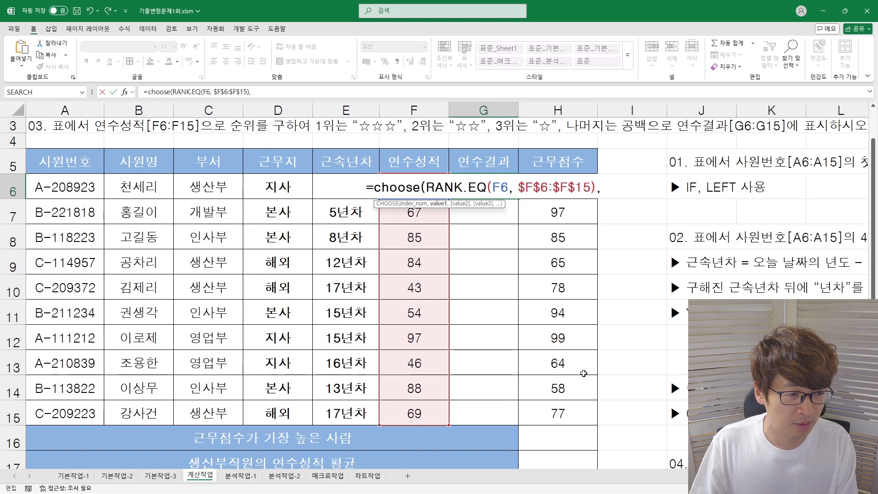
type("\"☆☆")
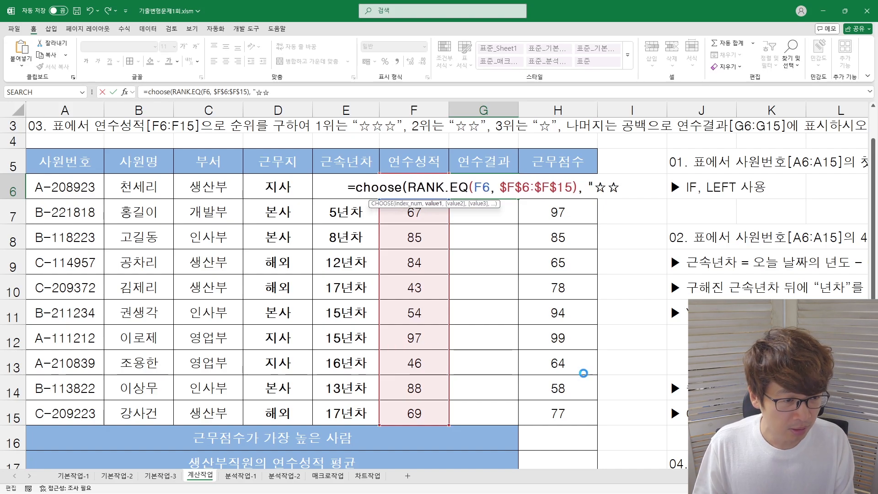
type("☆\",\"☆☆")
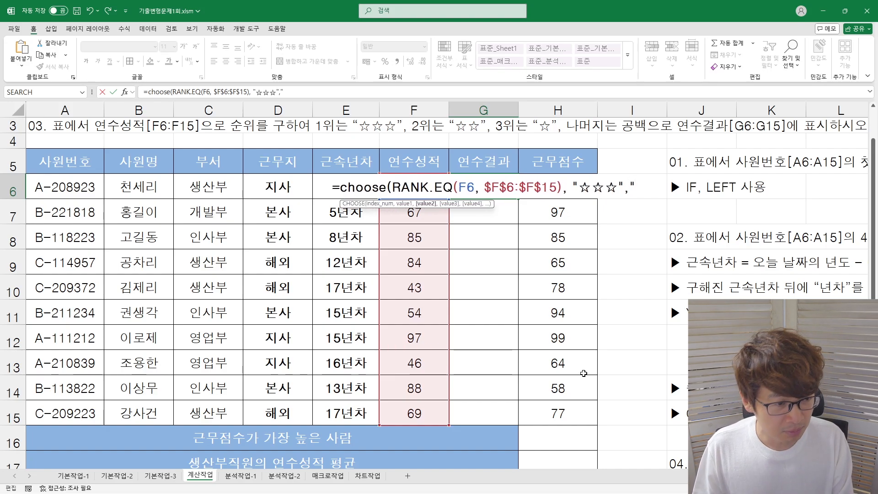
type("\",\"")
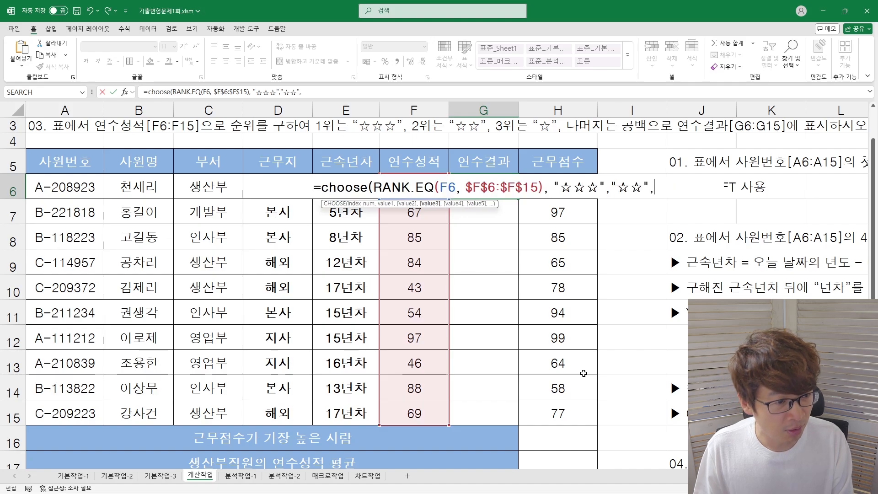
type("☆\"")
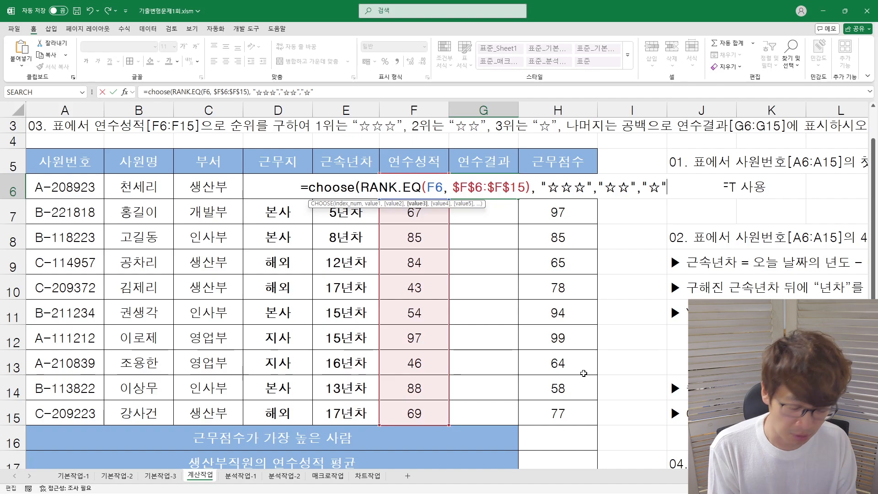
type(")")
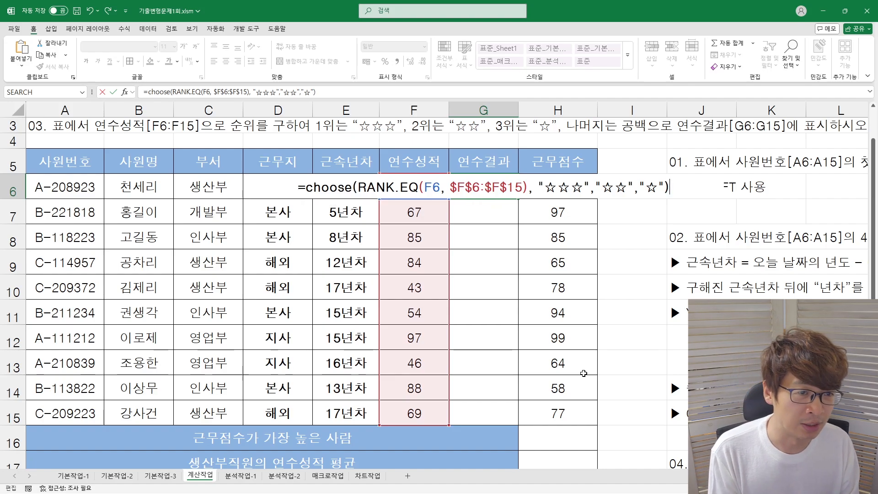
- Enter the CHOOSE and RANK.EQ formula in G6 and fill it down through G15
key("ctrl+Return")
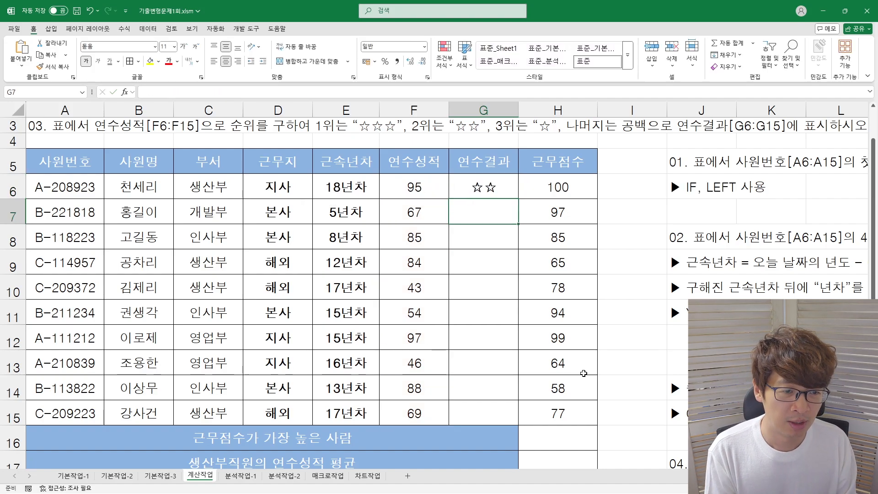
key("shift+Down")
key("shift+Down")
key("shift+Down")
key("shift+Down")
key("shift+Down")
key("shift+Down")
key("shift+Down")
key("shift+Down")
key("shift+Down")
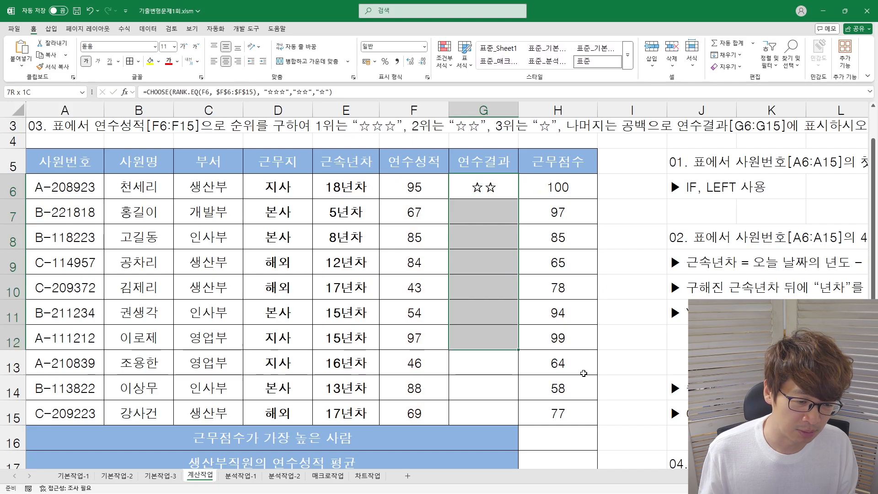
key("ctrl+d")
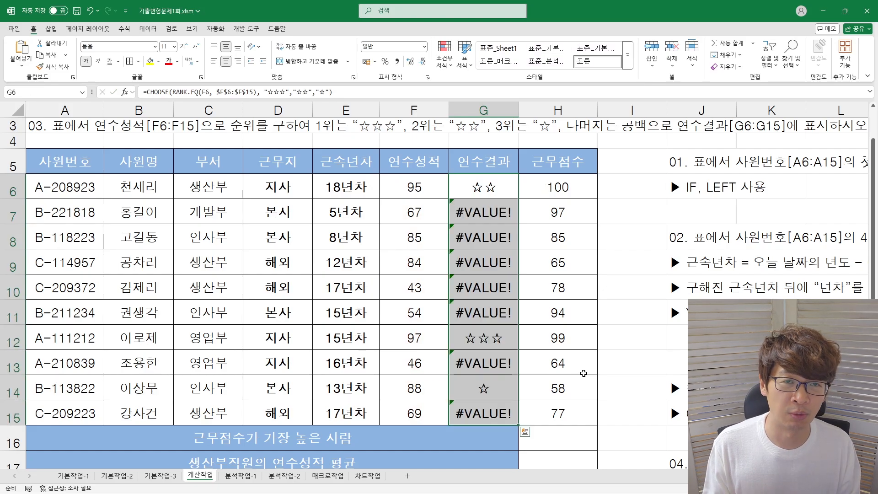
- Wrap the G6 formula in IFERROR with an empty string "" as the error value
key("Up")
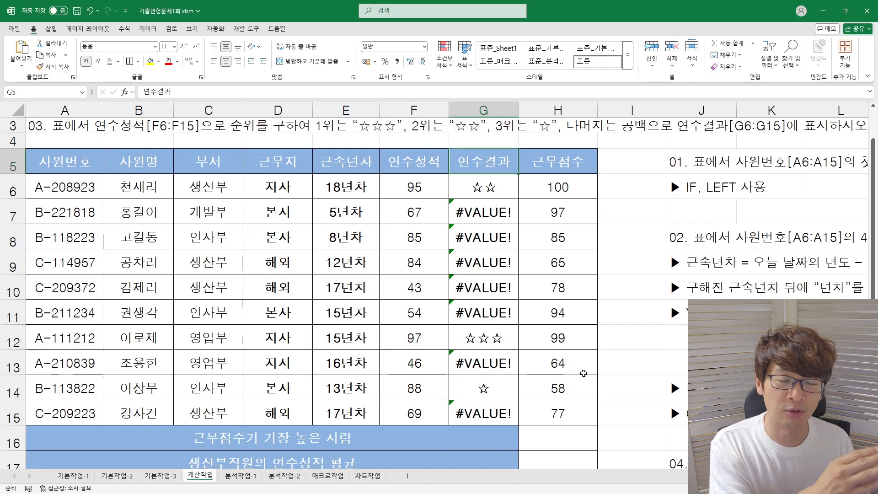
key("Down")
key("F2")
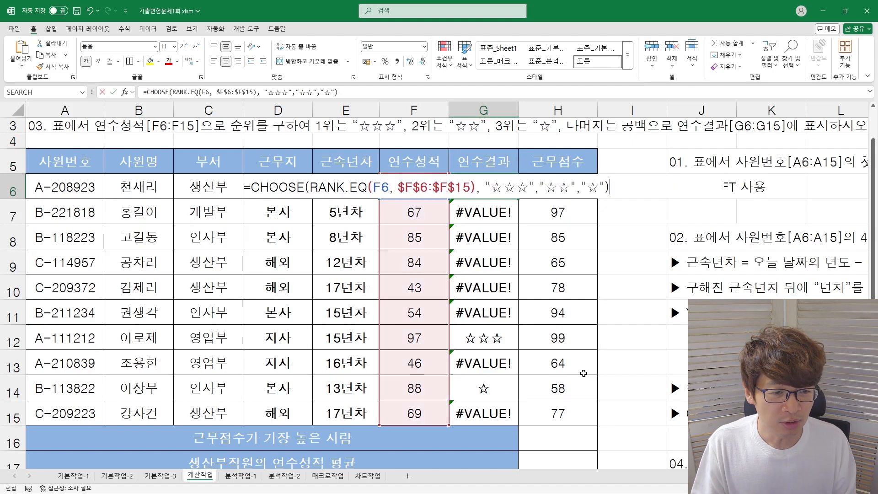
key("Home")
key("Right")
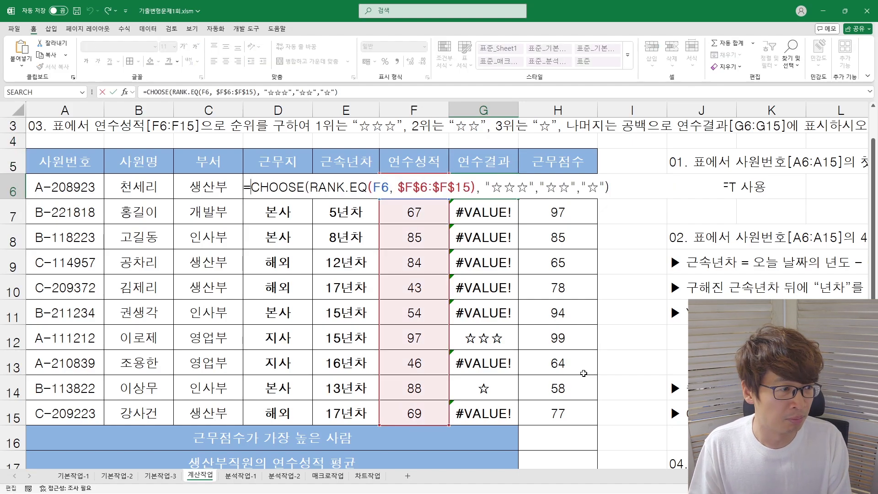
type("iferror(")
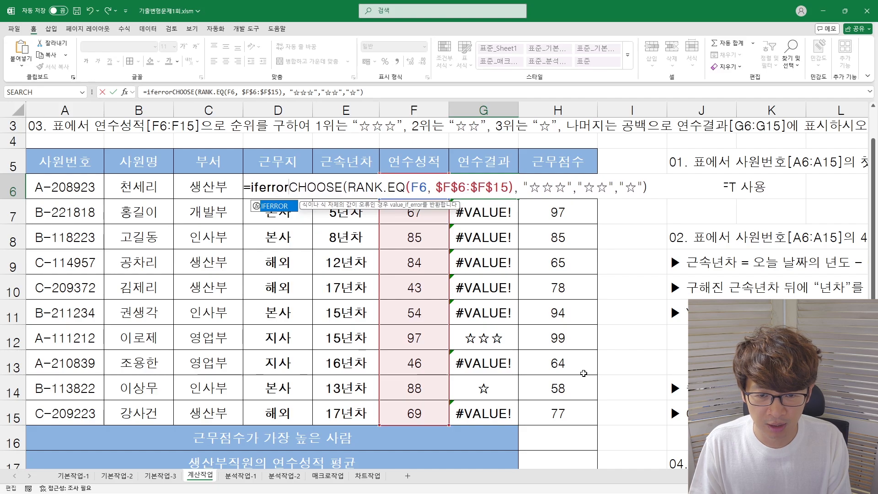
key("End")
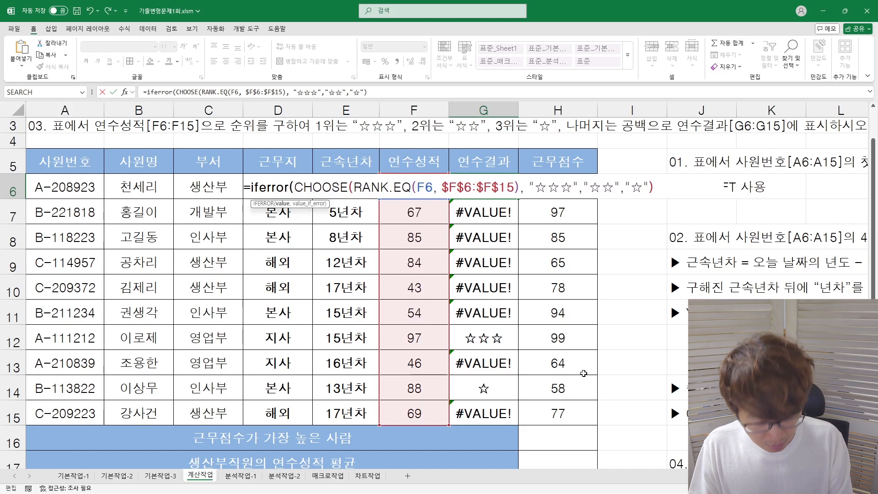
type(", \"\")")
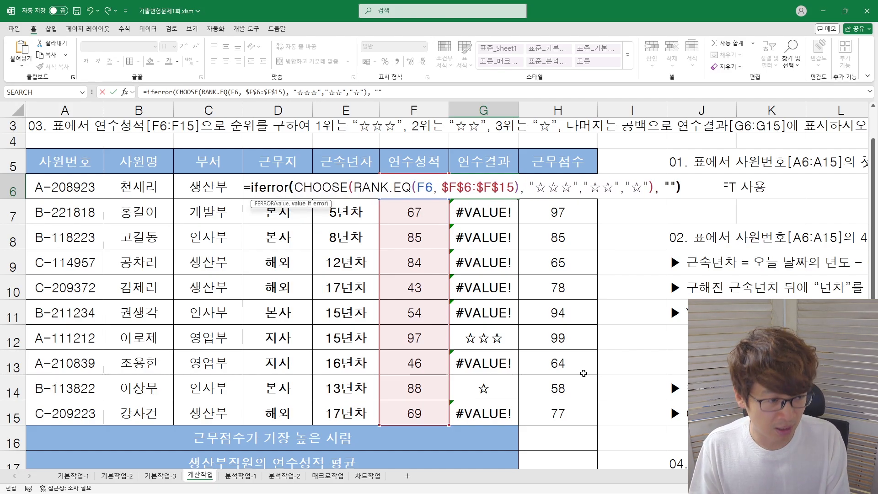
key("Return")
- Fill the IFERROR formula from G6 down through G15
key("Up")
key("shift+Down")
key("shift+Down")
key("shift+Down")
key("shift+Down")
key("shift+Down")
key("shift+Down")
key("shift+Down")
key("shift+Down")
key("shift+Down")
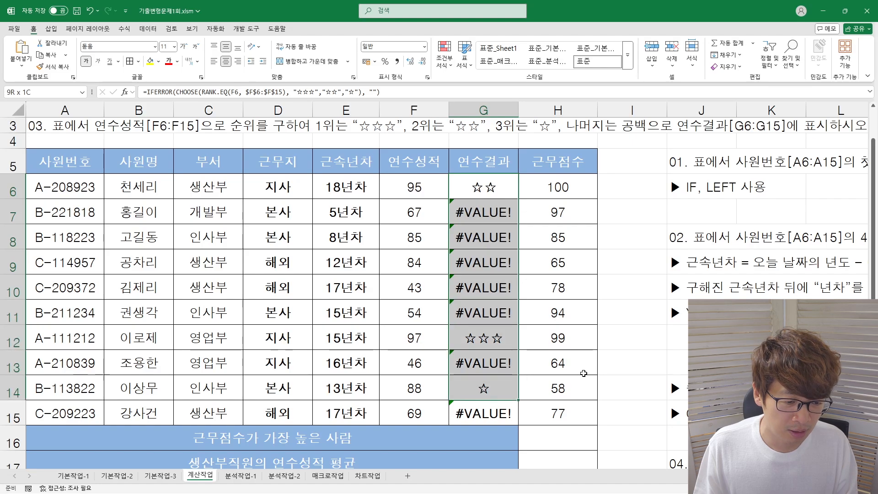
key("ctrl+d")
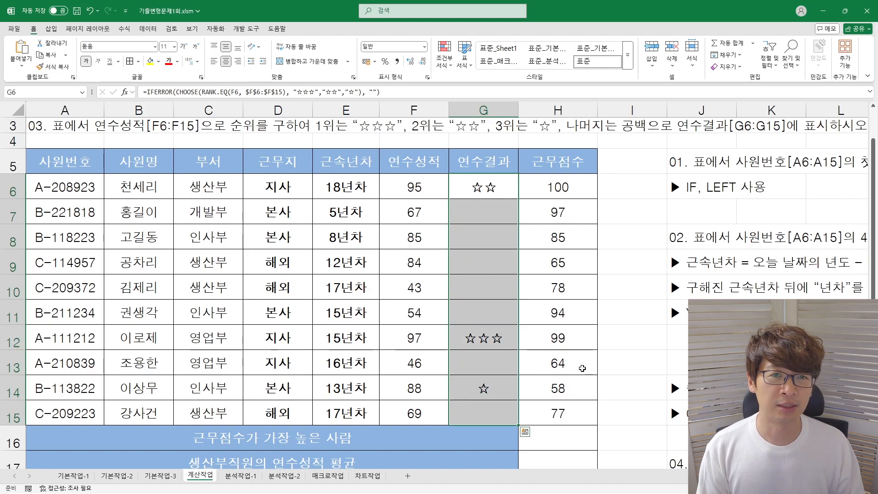
- Move the question 03 text from A3 back to J13
key("ctrl+Home")
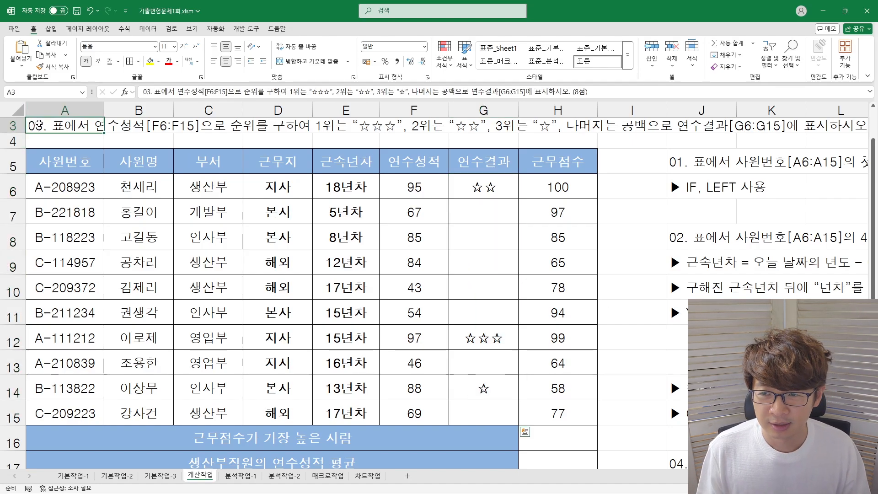
key("ctrl+x")
left_click(692, 363)
key("ctrl+v")
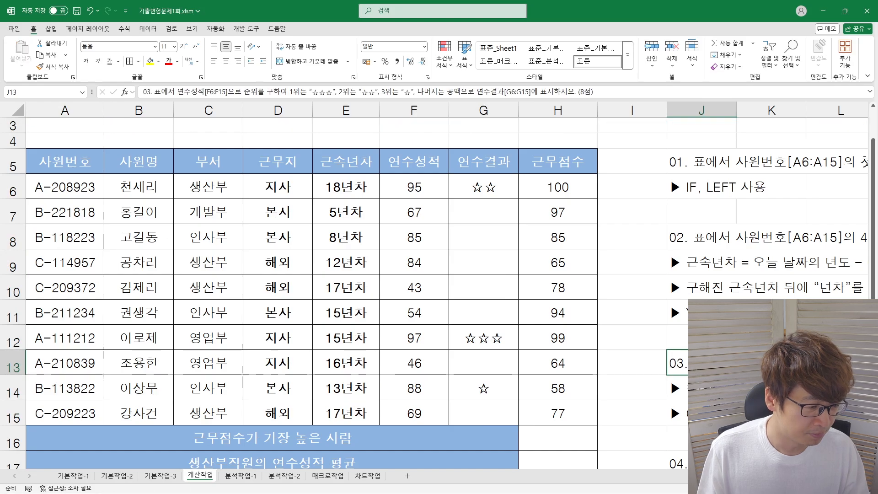
scroll(517, 291, "down", 2)
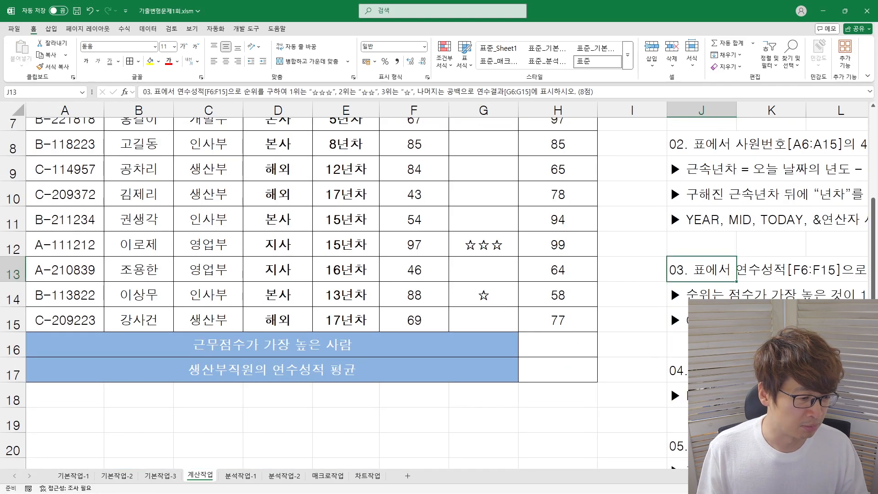
left_click(671, 388)
key("ctrl+c")
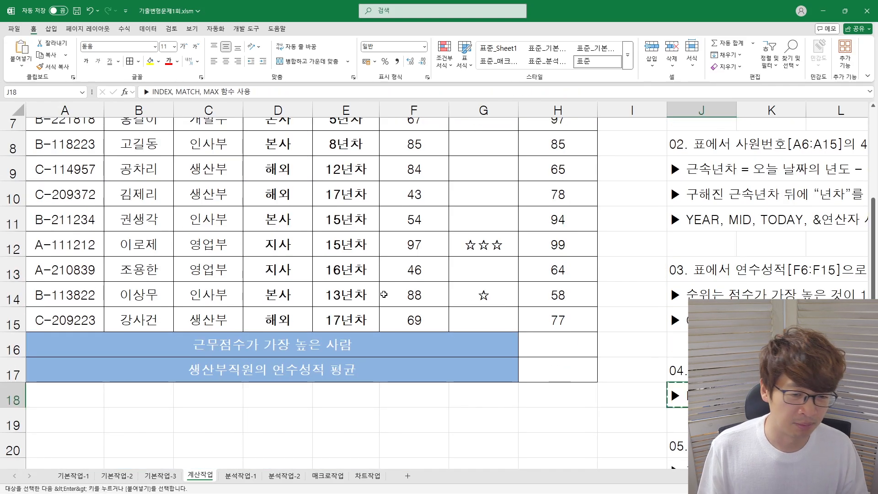
scroll(250, 259, "up", 2)
left_click(75, 174)
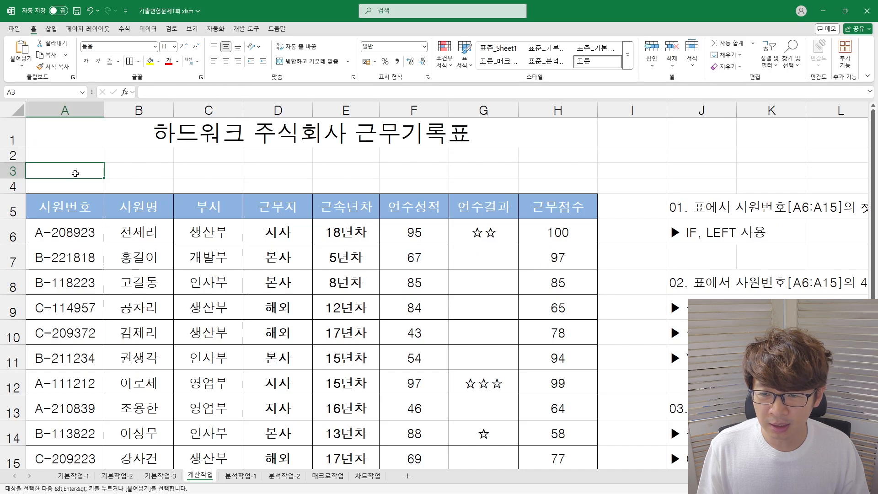
key("Return")
key("ctrl+z")
- Move the question 04 text from J17 to A3 above the table
scroll(671, 285, "down", 2)
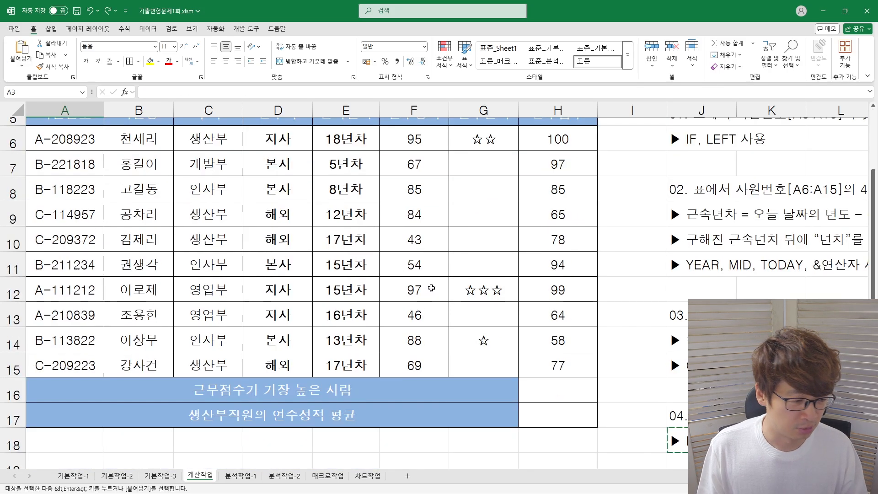
left_click(677, 368)
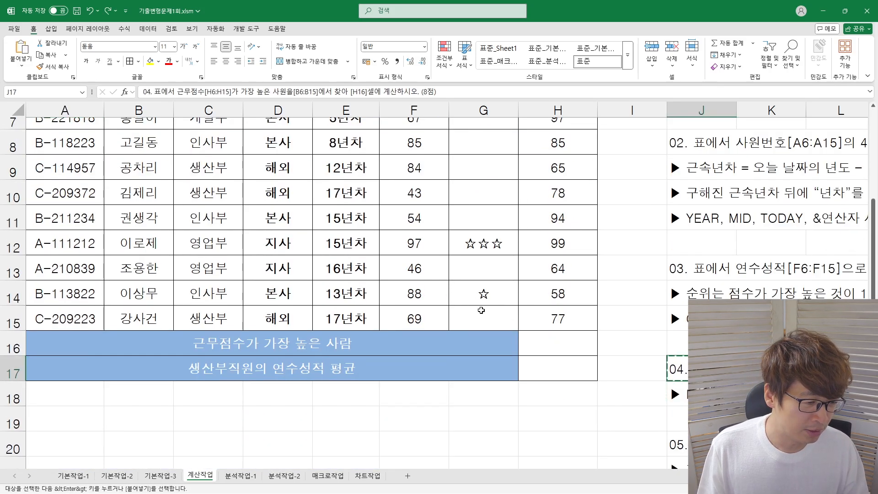
scroll(84, 191, "up", 2)
left_click(61, 171)
key("Return")
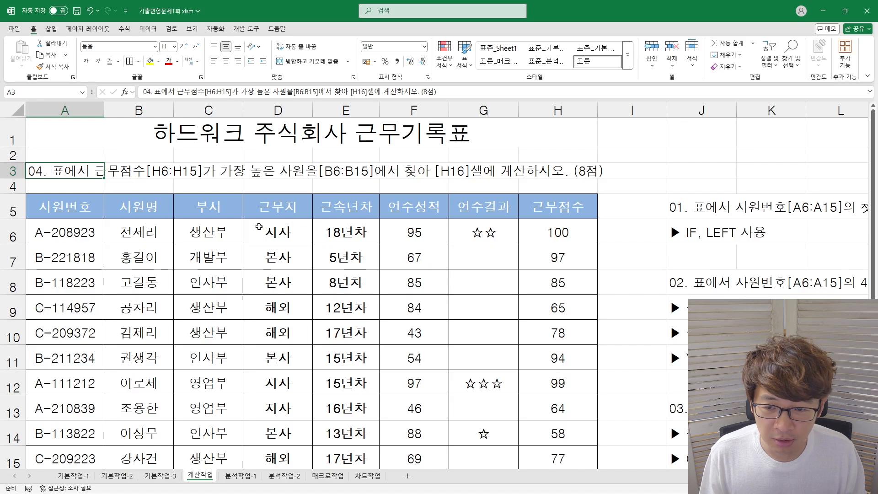
- Calculate the highest 근무점수 in H16 with =MAX(H6:H15)
left_click(555, 236)
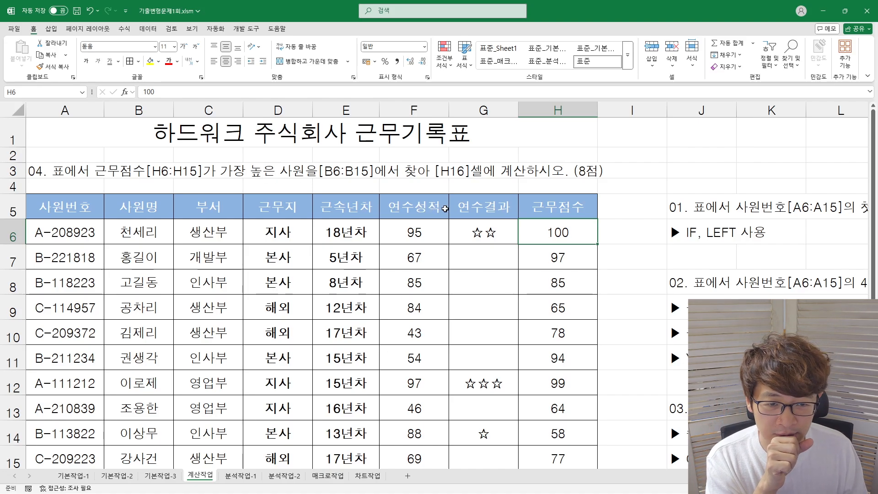
scroll(457, 198, "down", 2)
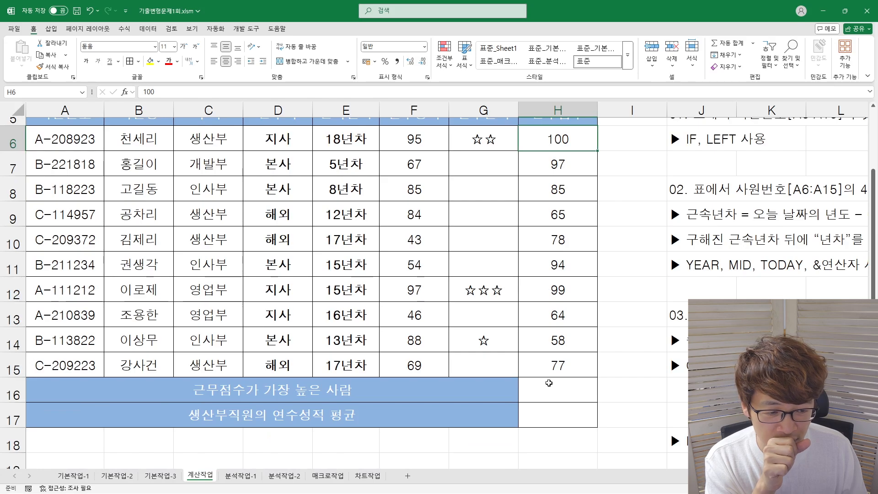
left_click(559, 389)
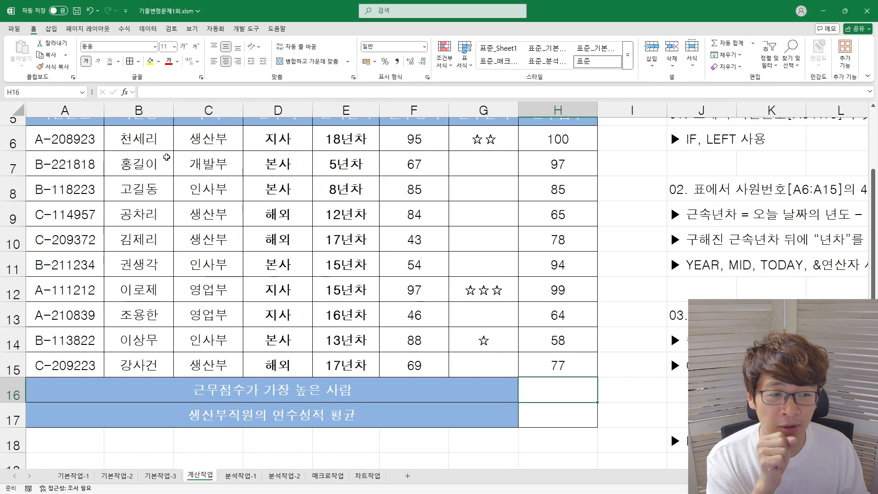
scroll(415, 296, "up", 2)
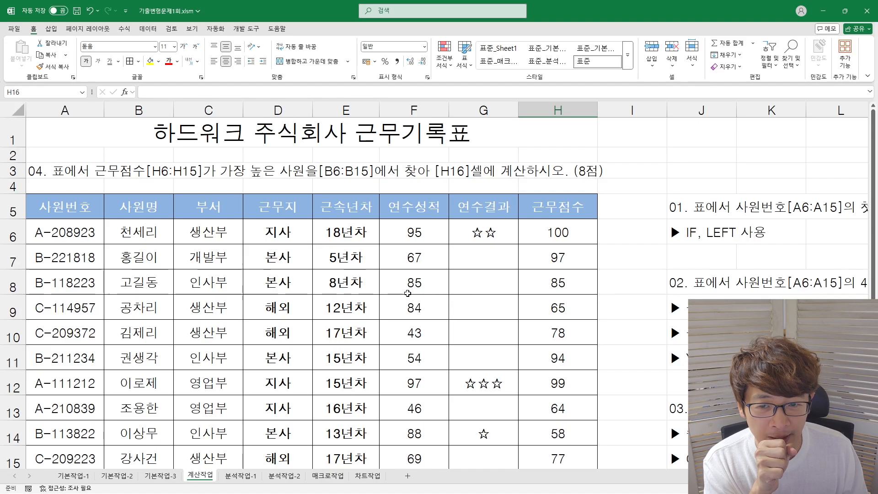
scroll(410, 295, "down", 1)
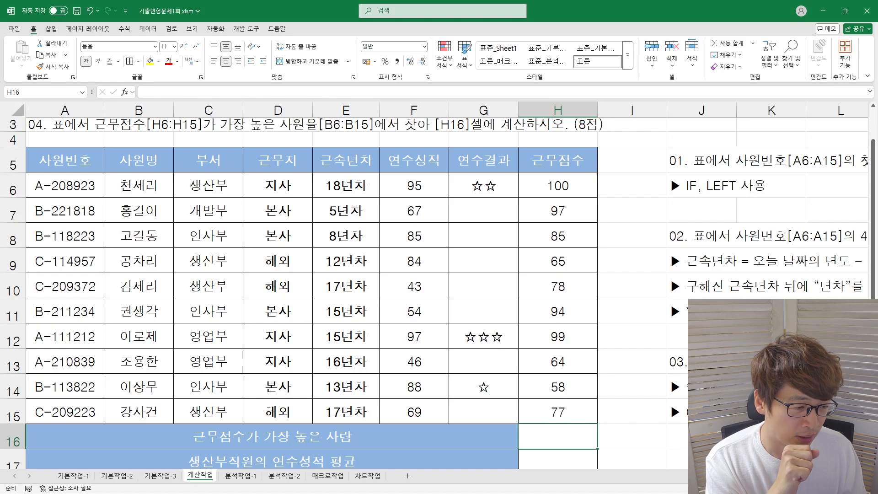
scroll(410, 295, "down", 1)
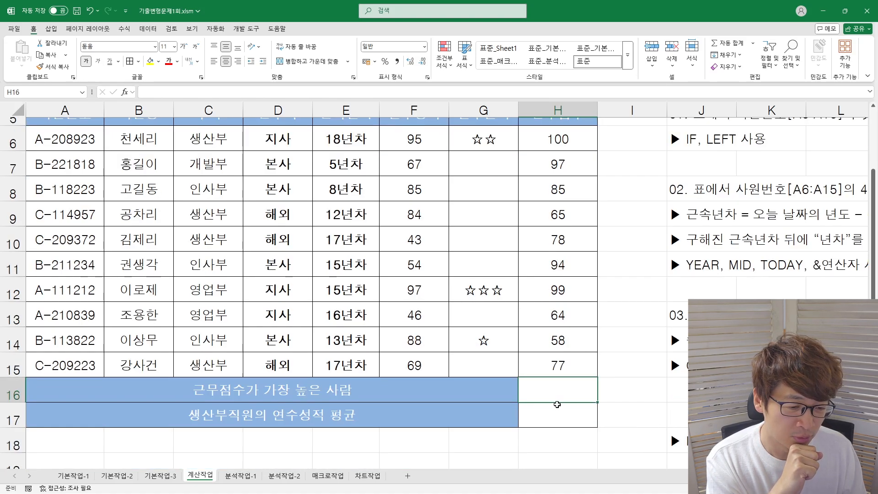
double_click(549, 393)
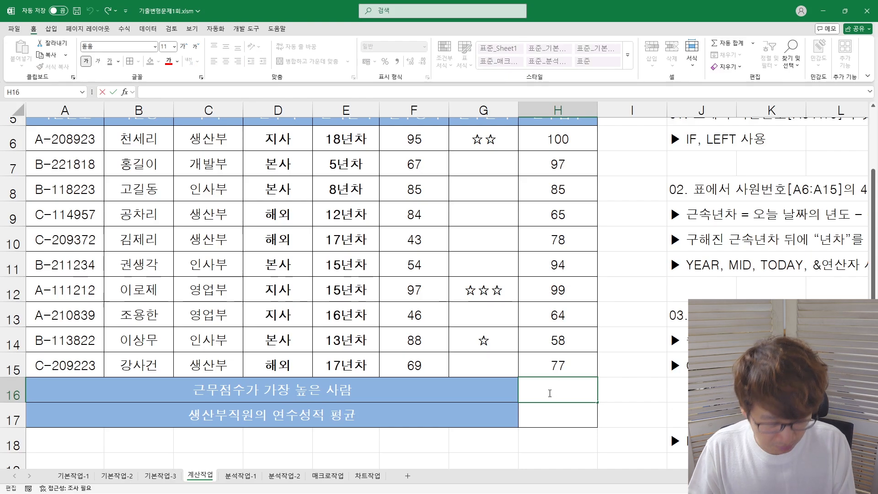
type("=max(")
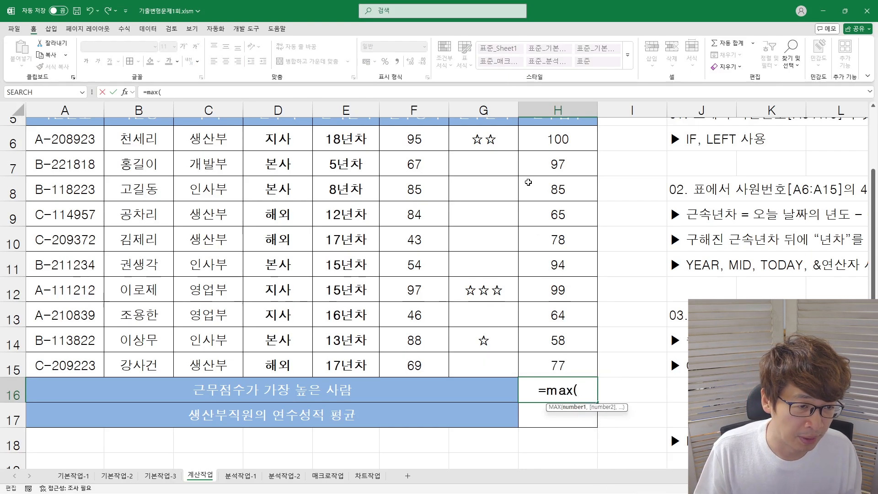
left_click_drag(553, 140, 555, 365)
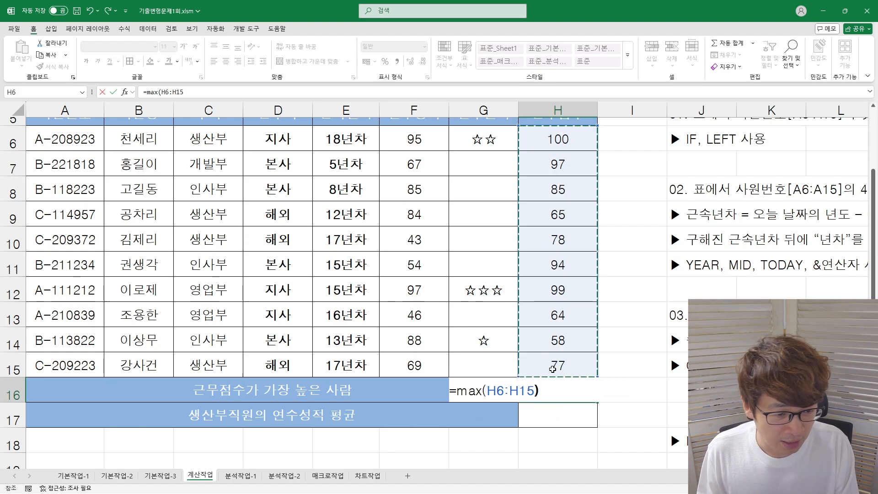
key("Return")
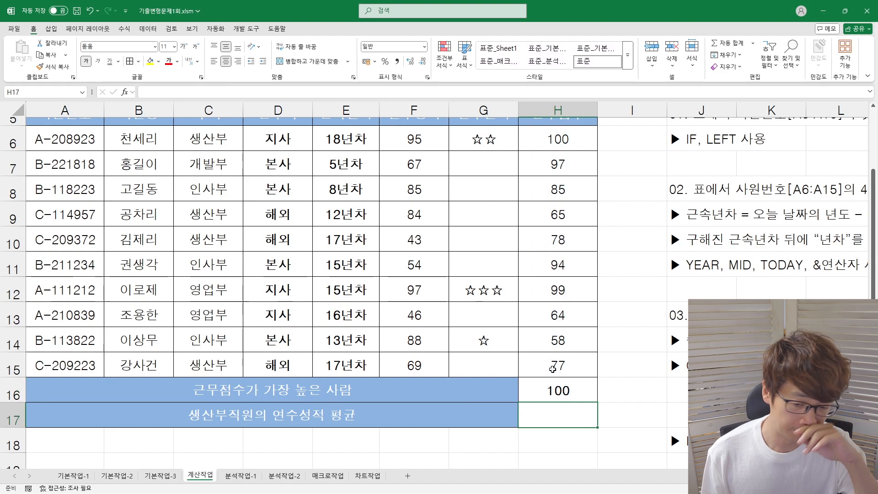
- Wrap the MAX formula in H16 in a MATCH function with H6:H15 as the lookup range
key("Up")
key("F2")
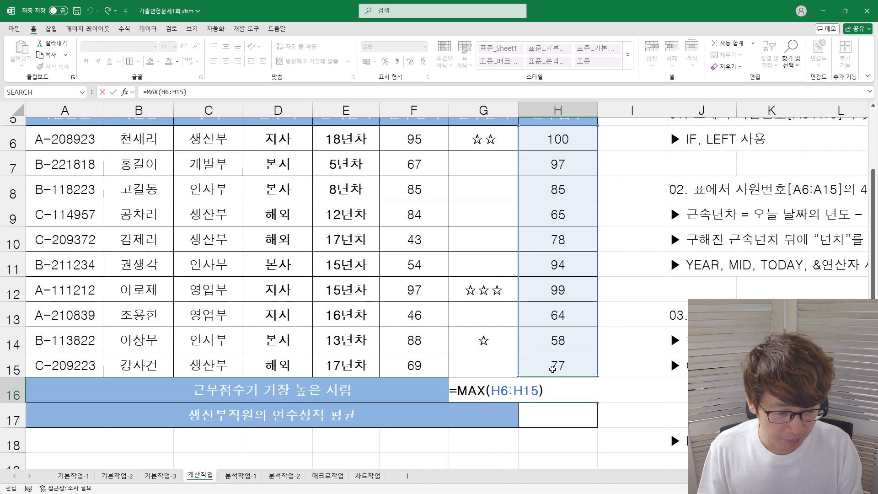
type("match")
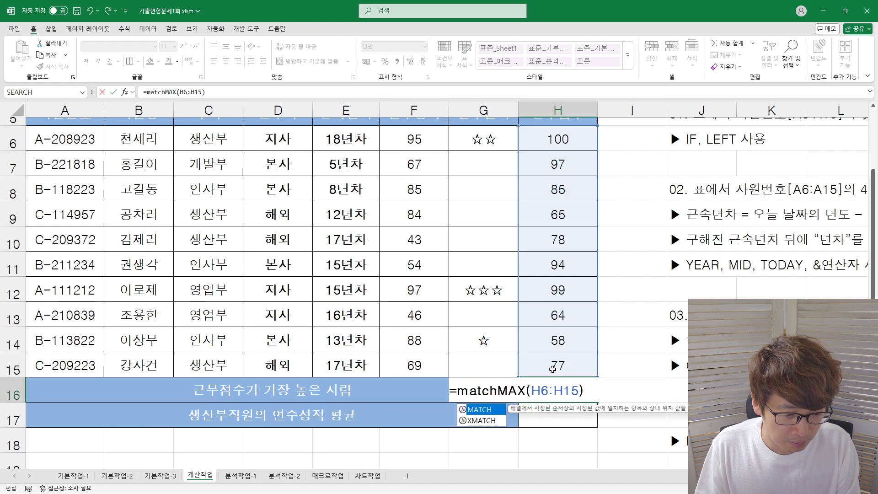
type("(")
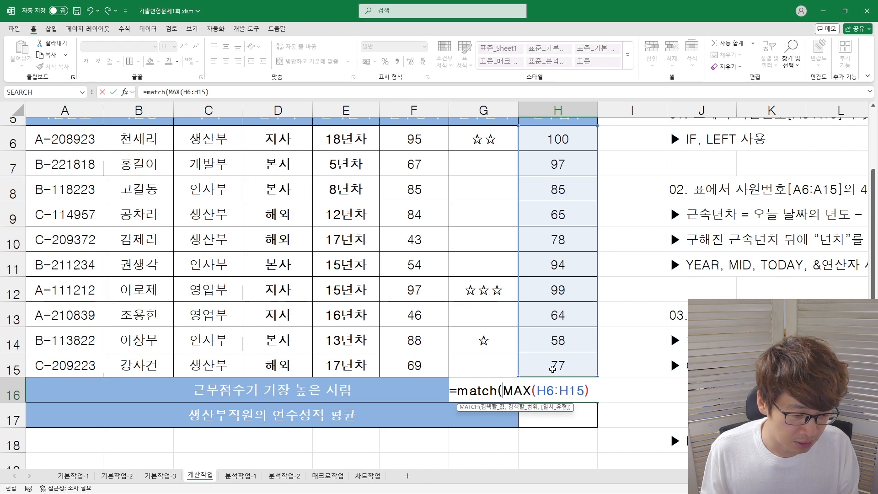
key("shift+End")
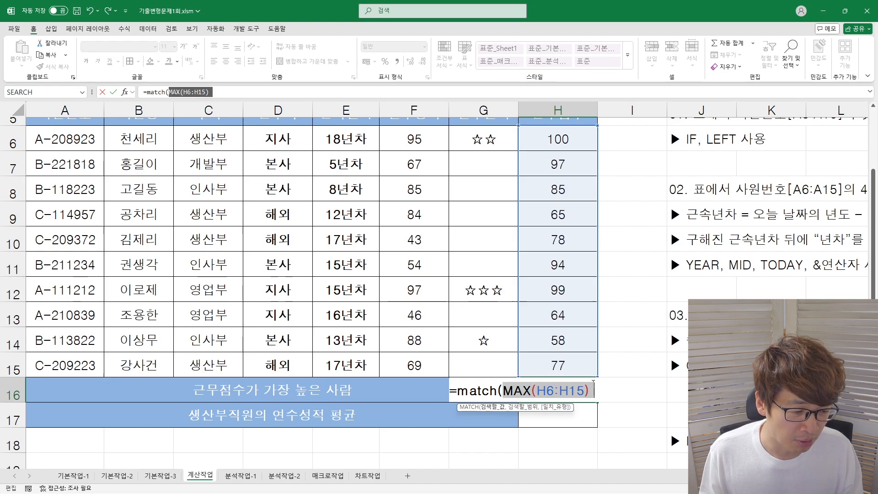
left_click(591, 390)
type(",")
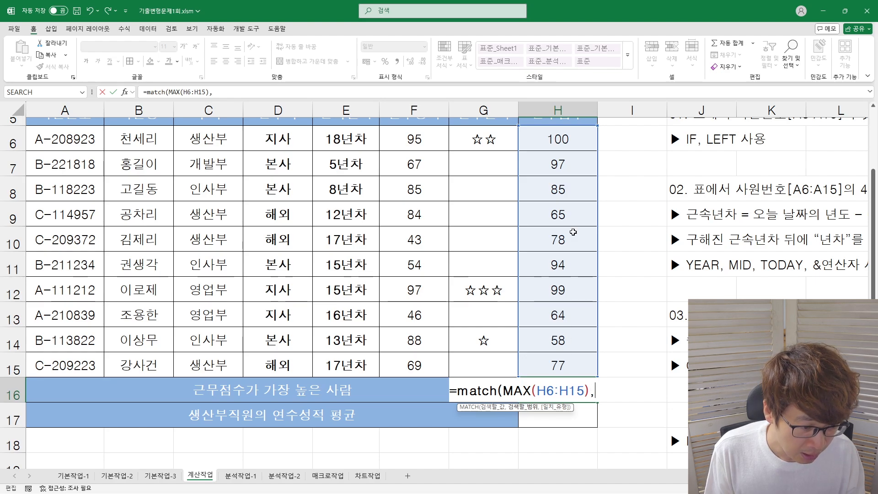
left_click_drag(559, 139, 548, 363)
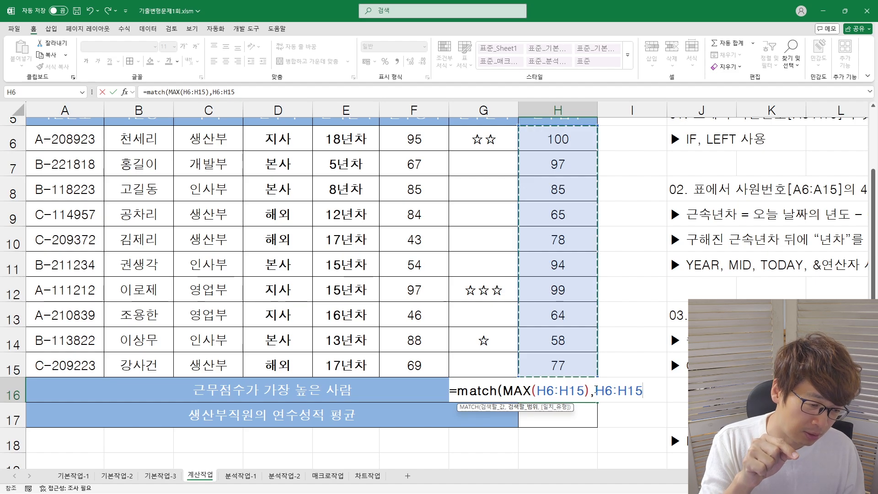
- Complete the MATCH formula in H16 with match type 0 for an exact match and enter it
left_click_drag(594, 390, 644, 389)
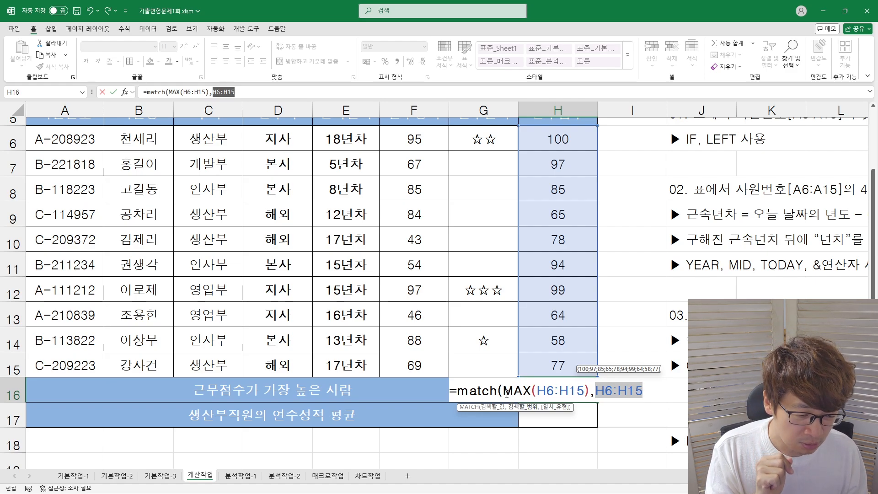
left_click_drag(504, 391, 590, 390)
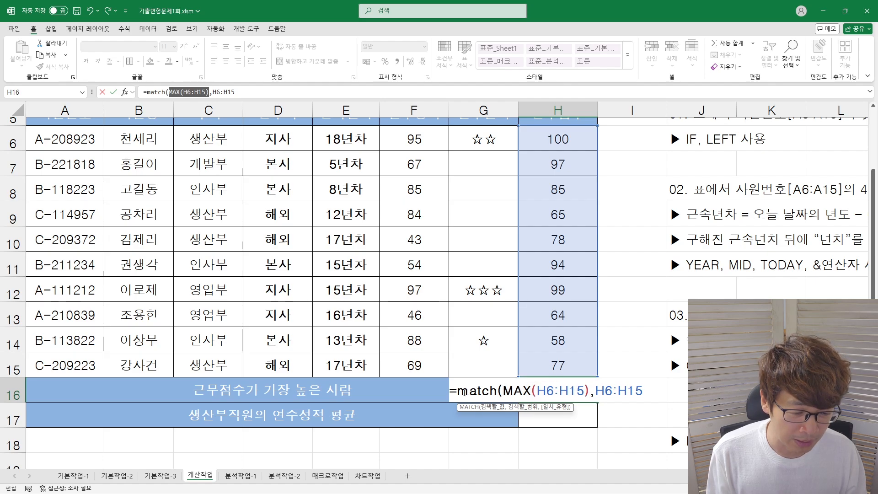
double_click(467, 390)
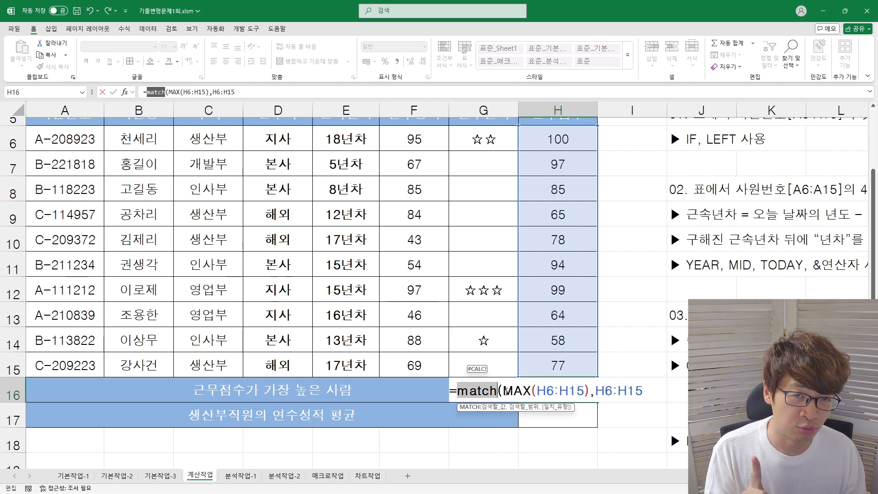
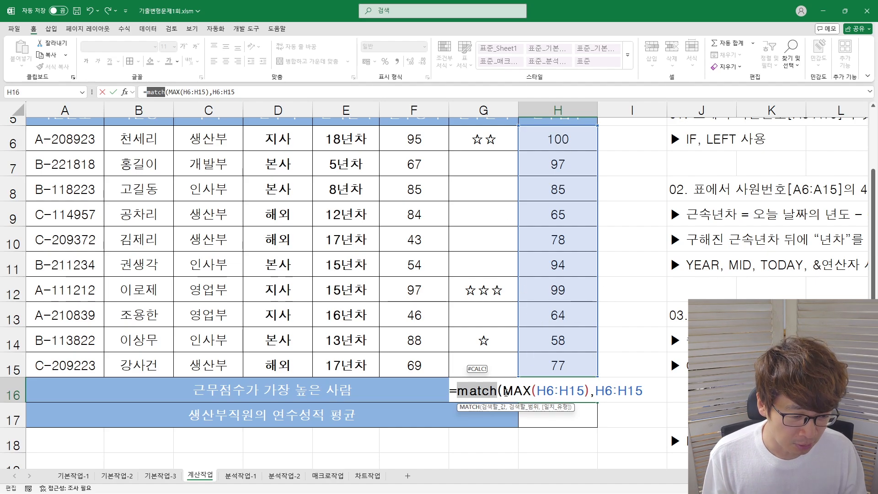
left_click_drag(503, 391, 643, 390)
left_click(642, 391)
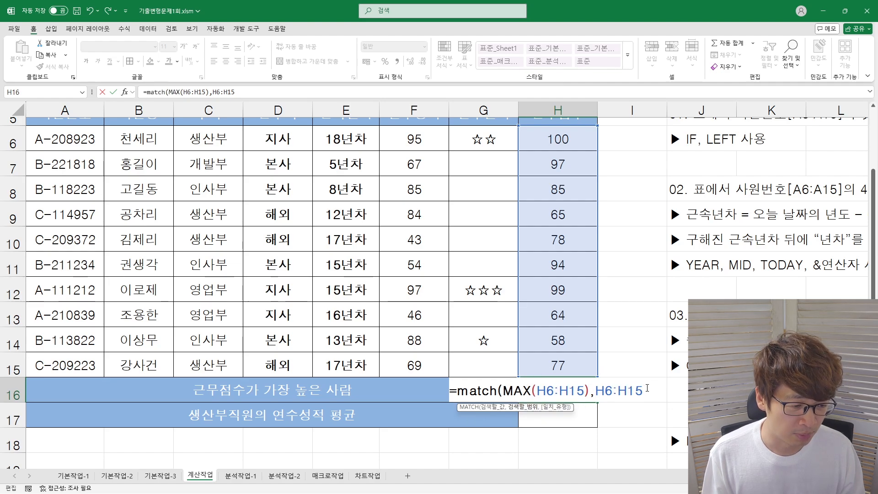
type(",")
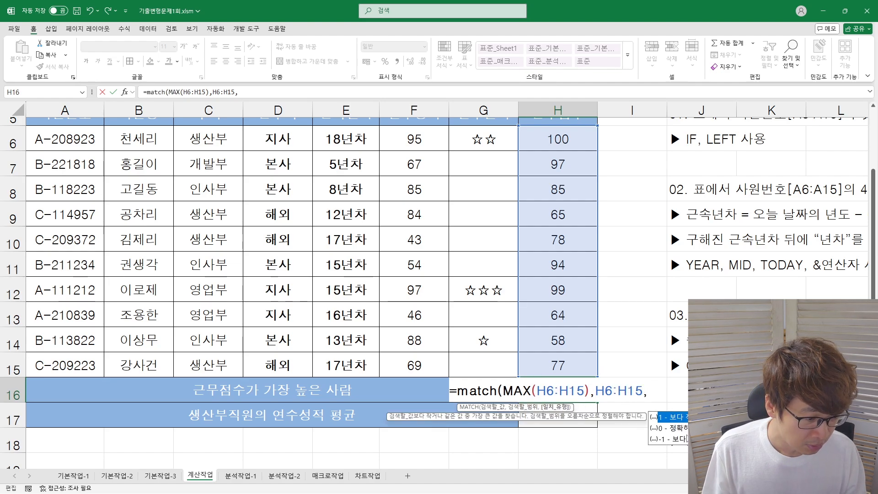
double_click(685, 429)
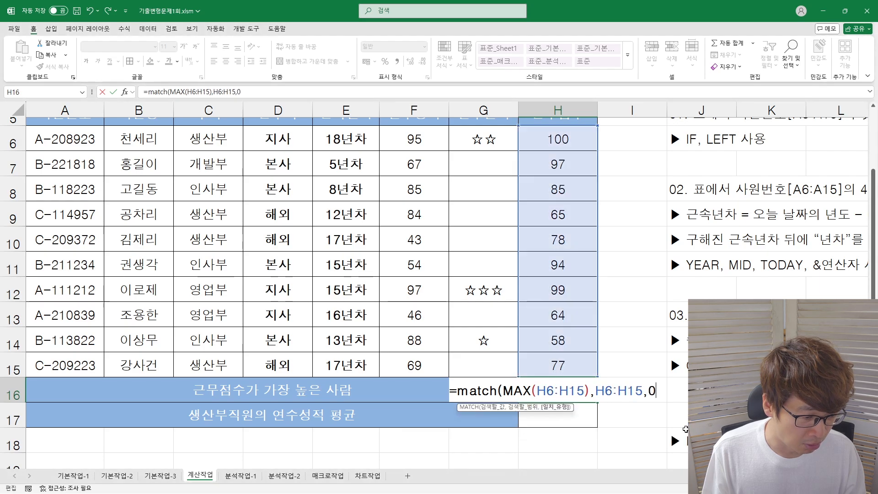
type(")")
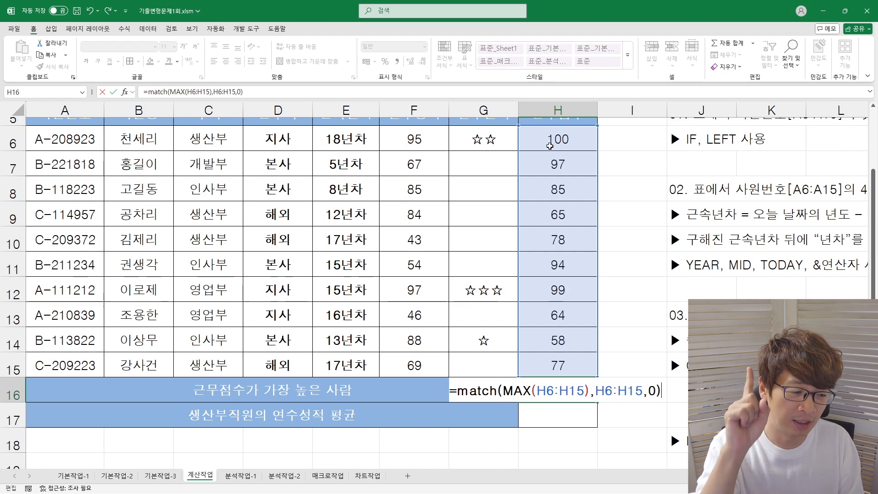
key("Return")
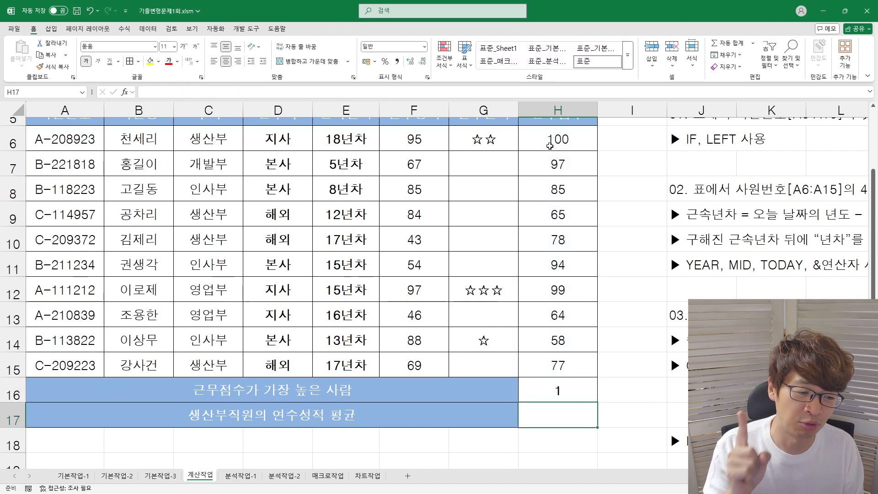
- Wrap the MATCH formula in H16 in an INDEX function with B6:H15 as the array
key("Up")
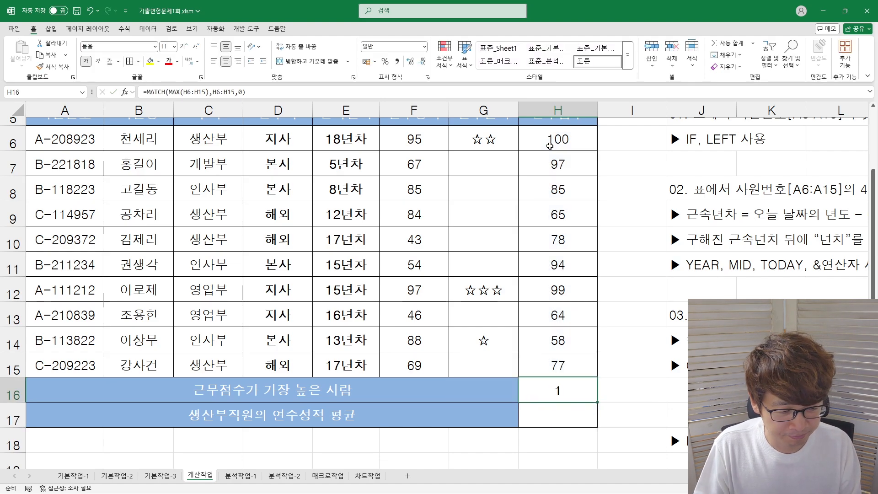
key("F2")
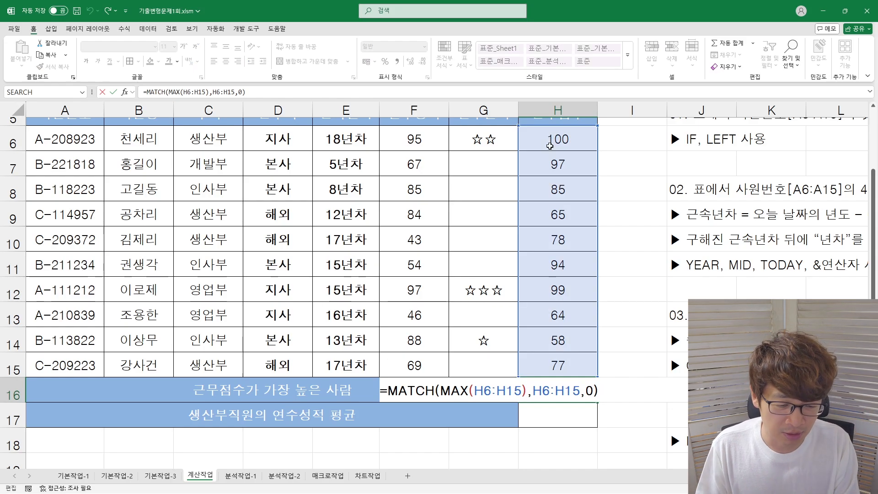
type("index(")
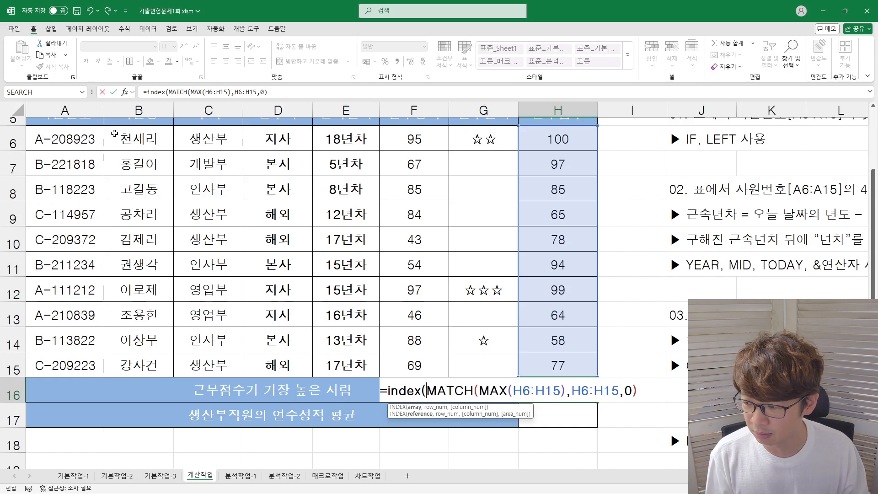
left_click_drag(114, 133, 546, 367)
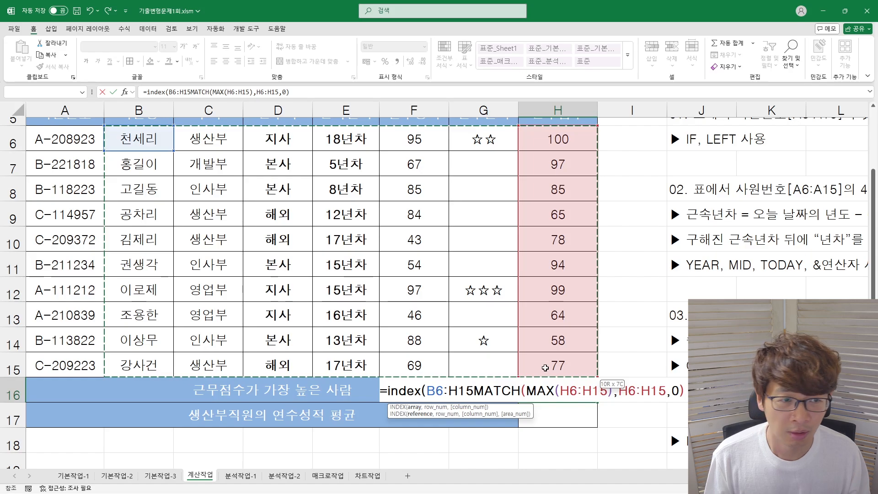
left_click_drag(546, 368, 545, 368)
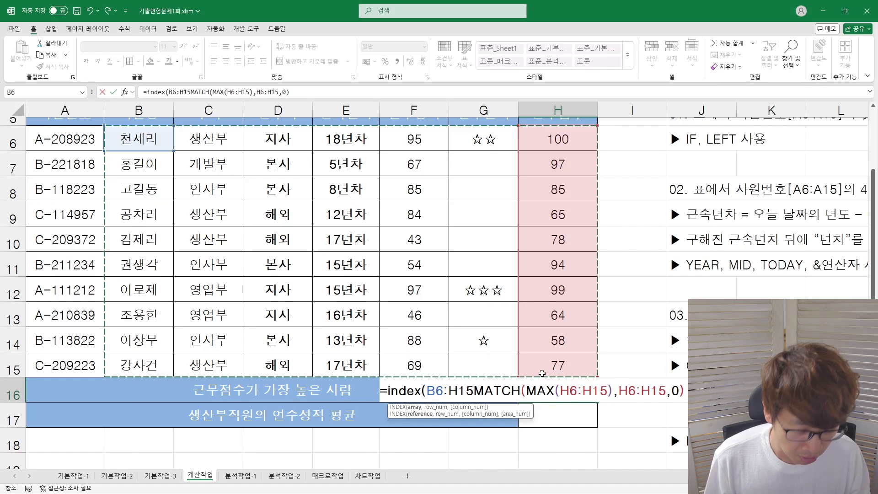
type(",")
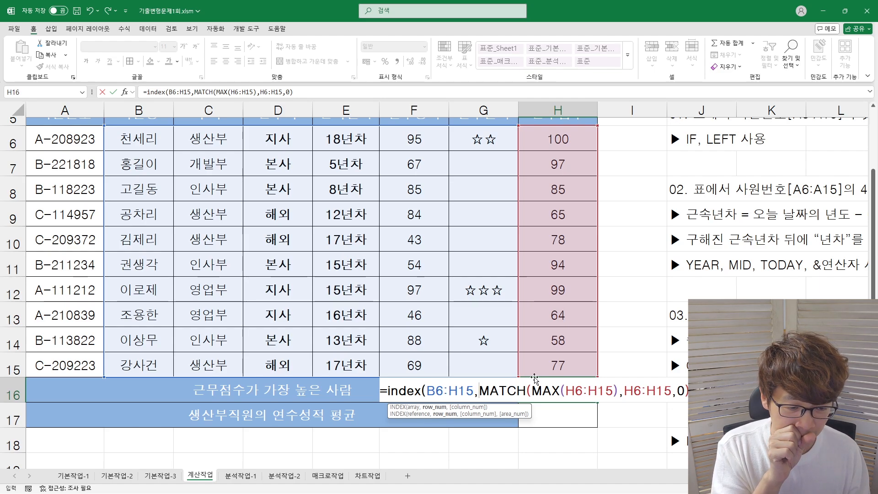
- Complete the INDEX formula in H16 with column number 1 after the MATCH row argument and enter it
left_click_drag(479, 390, 690, 391)
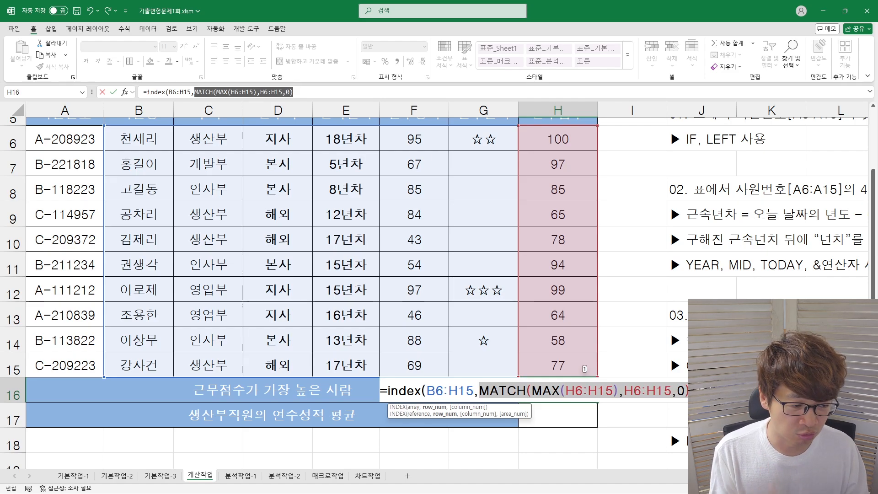
key("Right")
type(",")
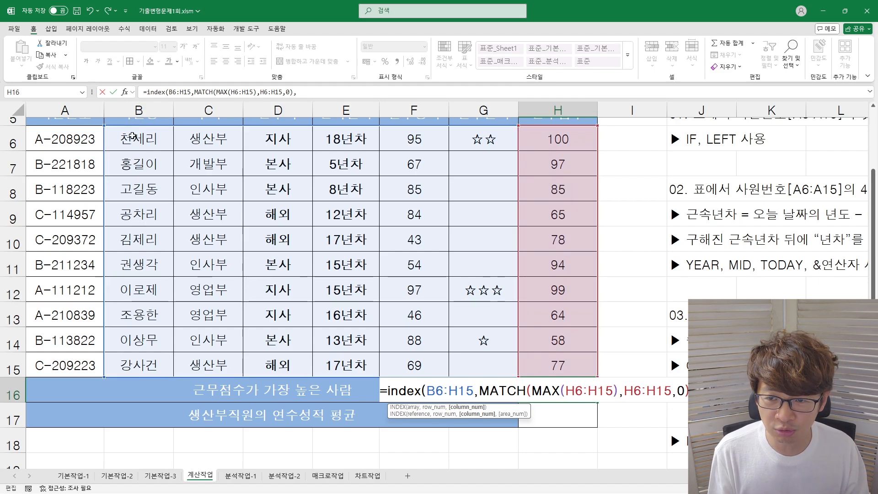
type("1")
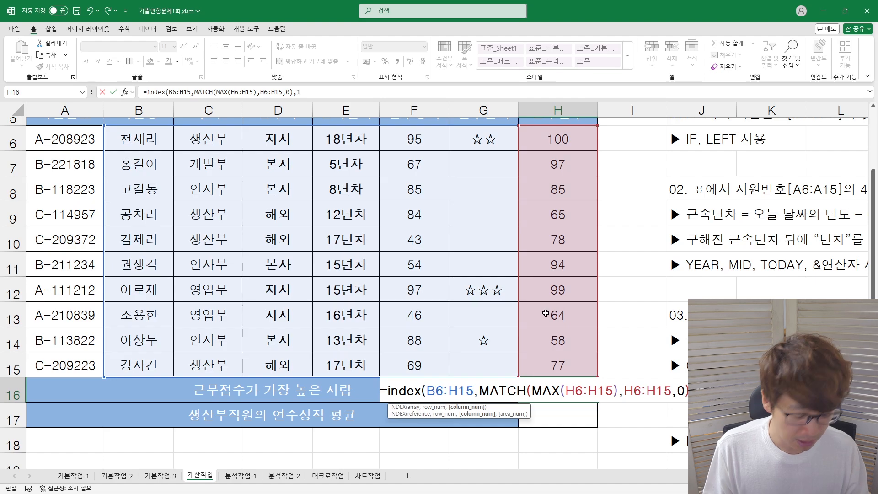
type(")")
key("Return")
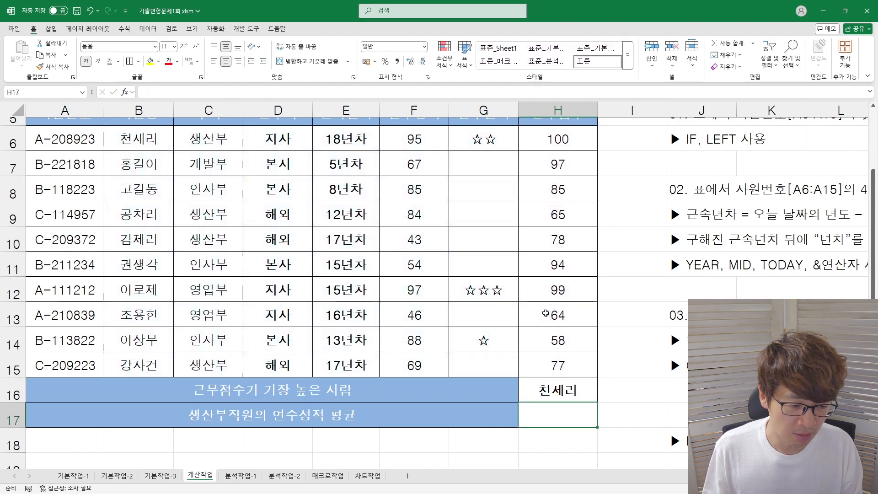
- Extend the INDEX array in H16 to A6:H15, keep column number 1, and compare the result with A6
key("Up")
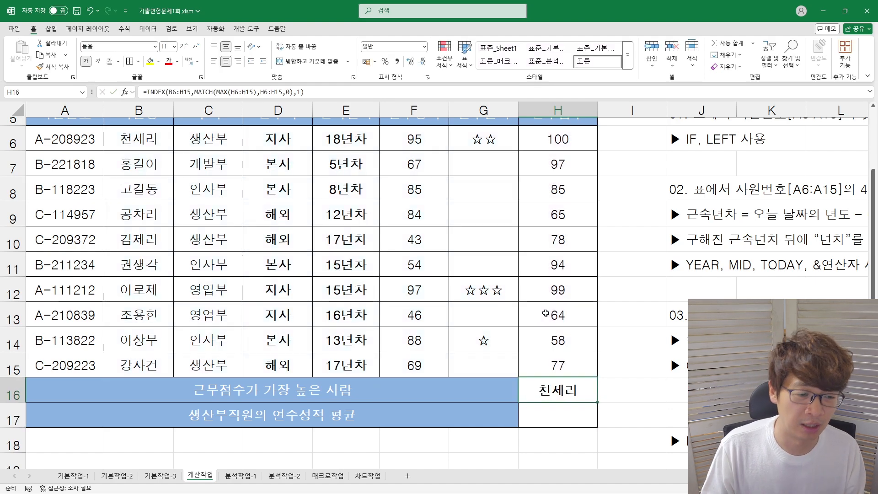
key("F2")
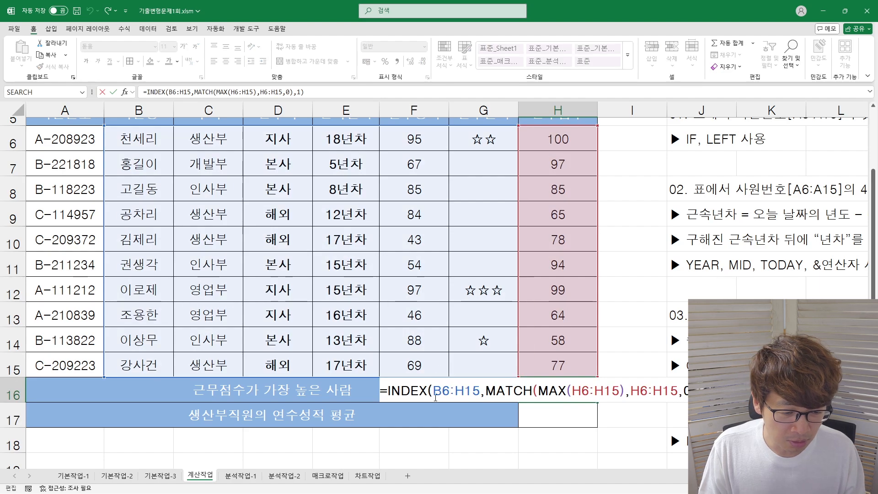
left_click_drag(433, 391, 478, 394)
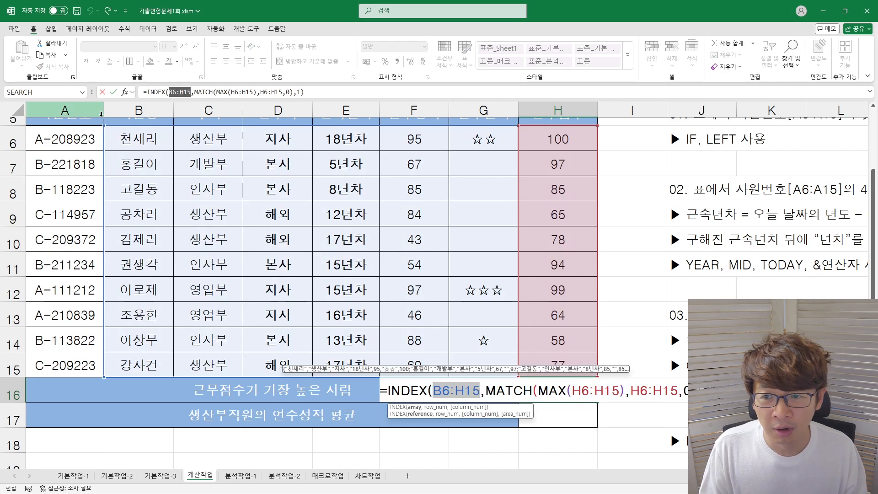
left_click_drag(104, 126, 48, 126)
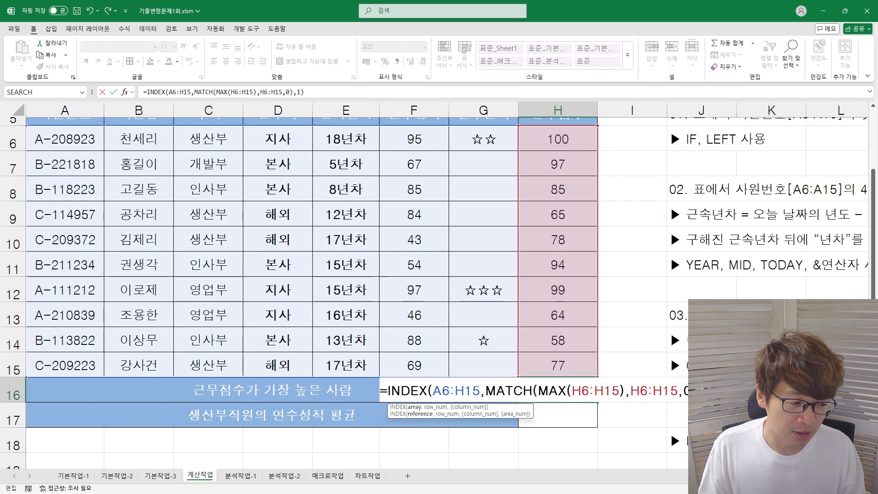
left_click_drag(297, 92, 301, 93)
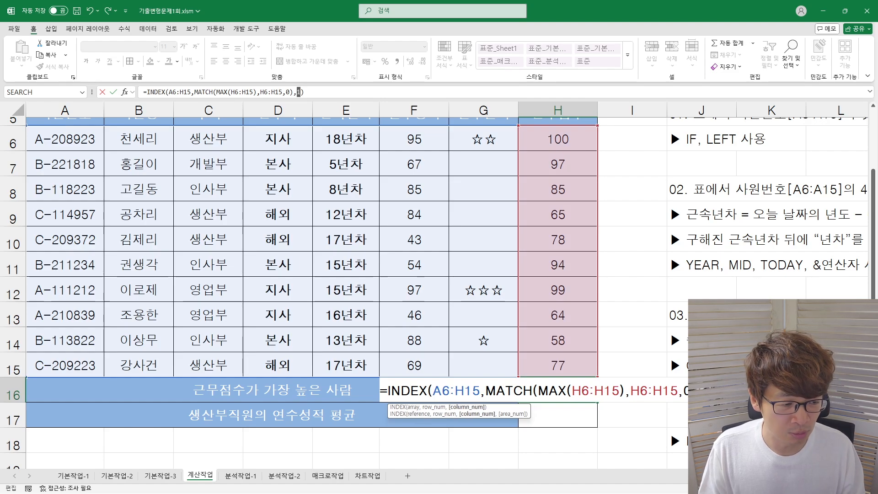
key("Return")
left_click(50, 146)
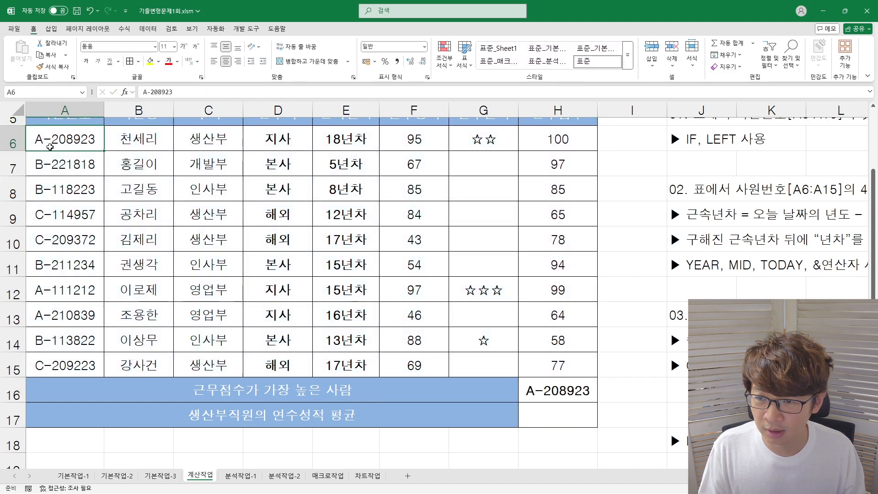
scroll(50, 151, "up", 1)
scroll(53, 179, "down", 1)
- Set the INDEX column number in H16 to 2, giving =INDEX(A6:H15,MATCH(MAX(H6:H15),H6:H15,0),2)
double_click(576, 398)
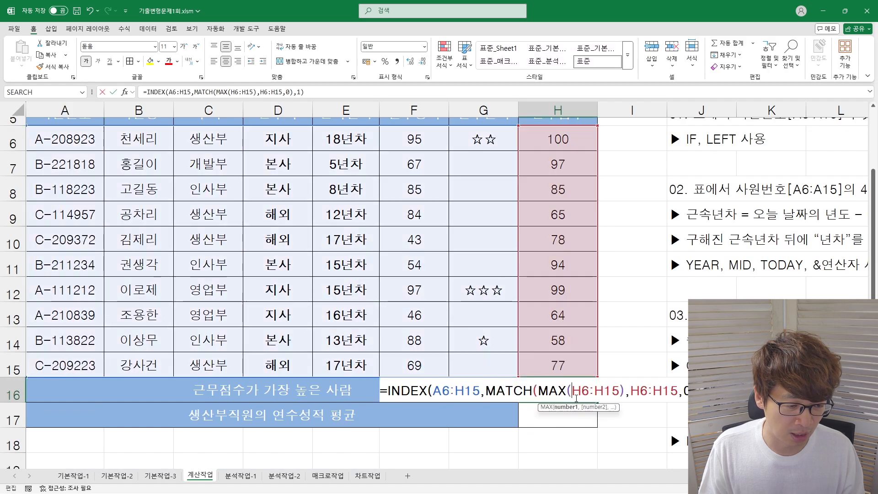
left_click_drag(297, 92, 300, 92)
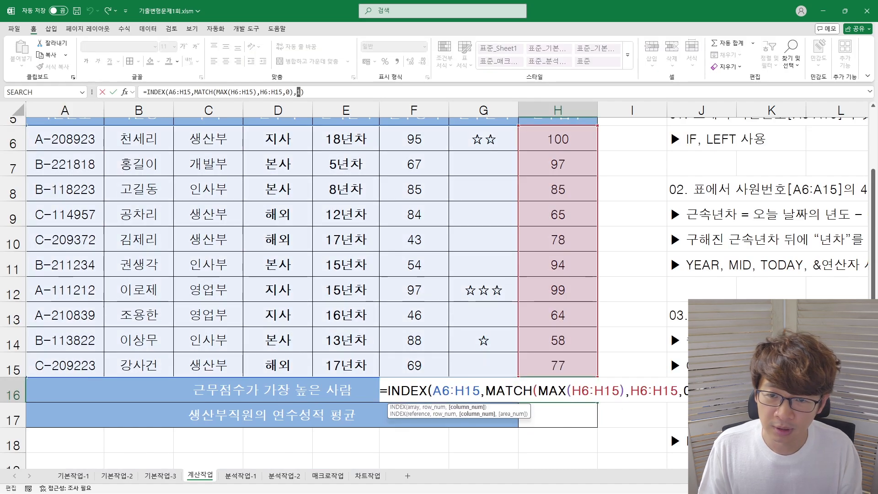
key("Return")
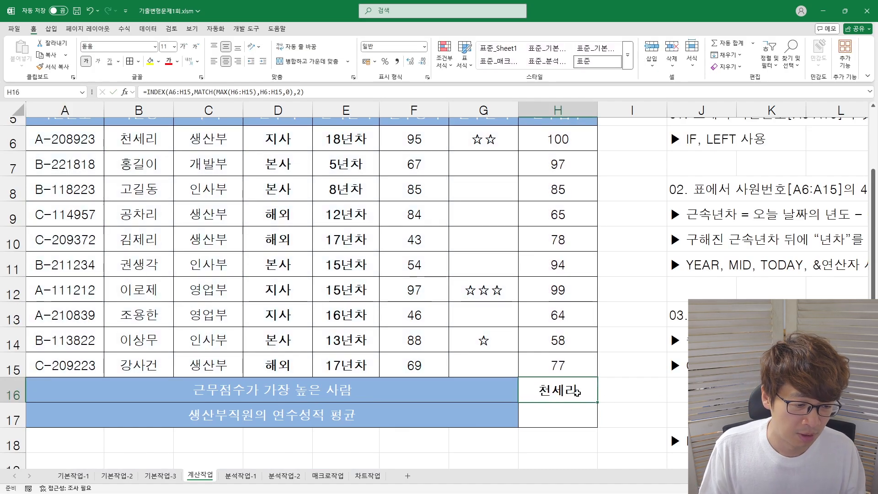
- Examine the MAX, lookup range and MATCH parts of the INDEX formula in H16, leaving it unchanged
double_click(579, 393)
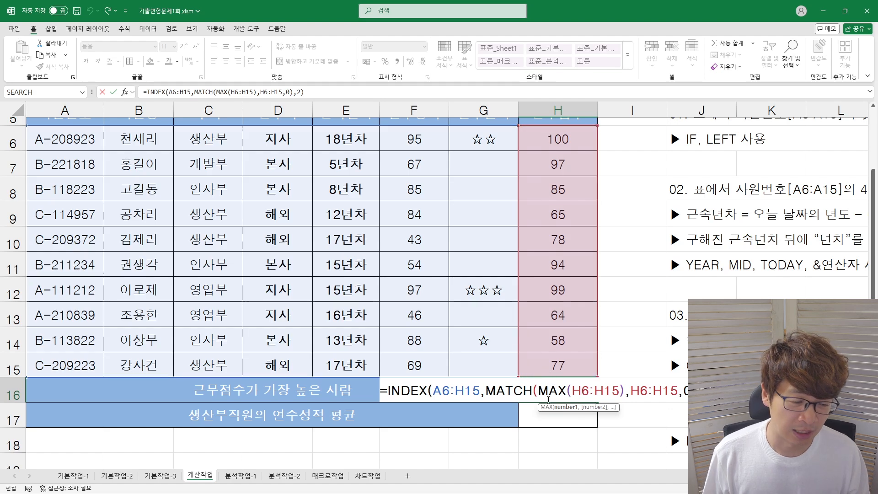
scroll(448, 332, "down", 1)
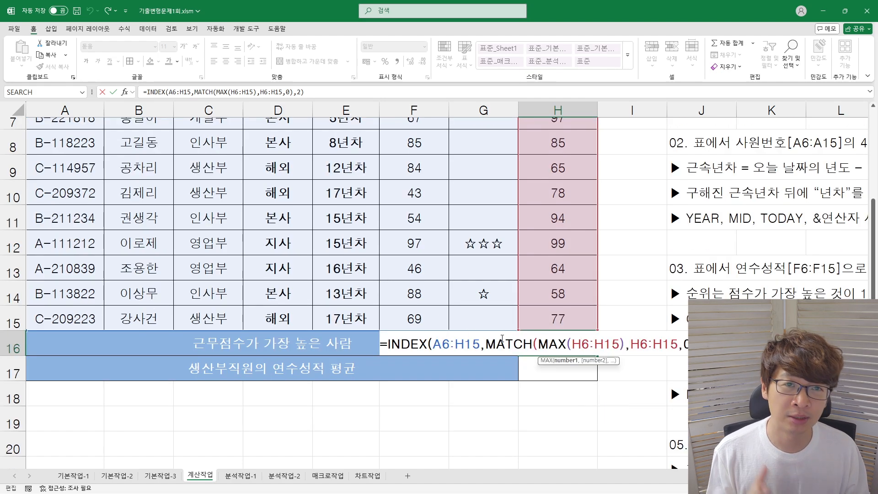
left_click_drag(538, 344, 625, 338)
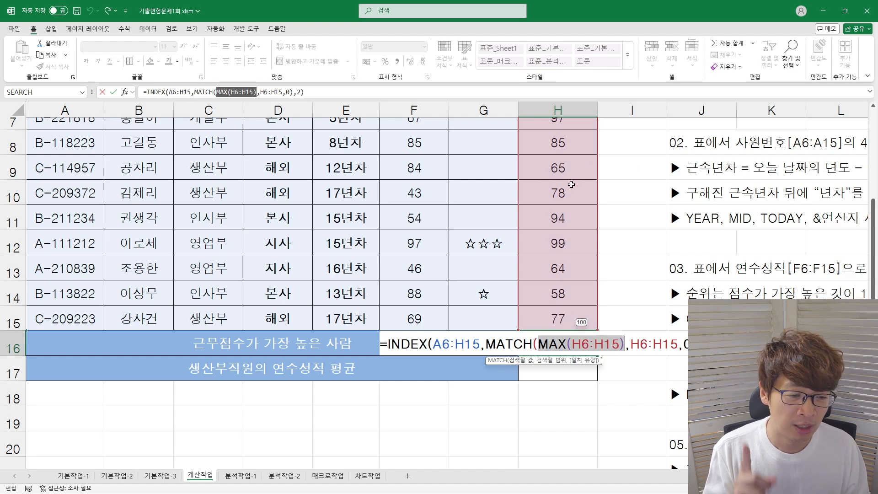
left_click_drag(485, 344, 691, 344)
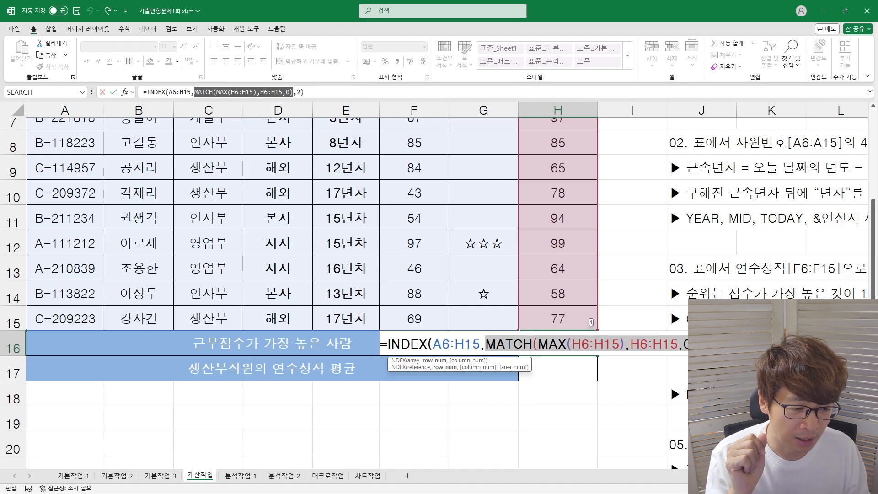
left_click_drag(539, 344, 625, 344)
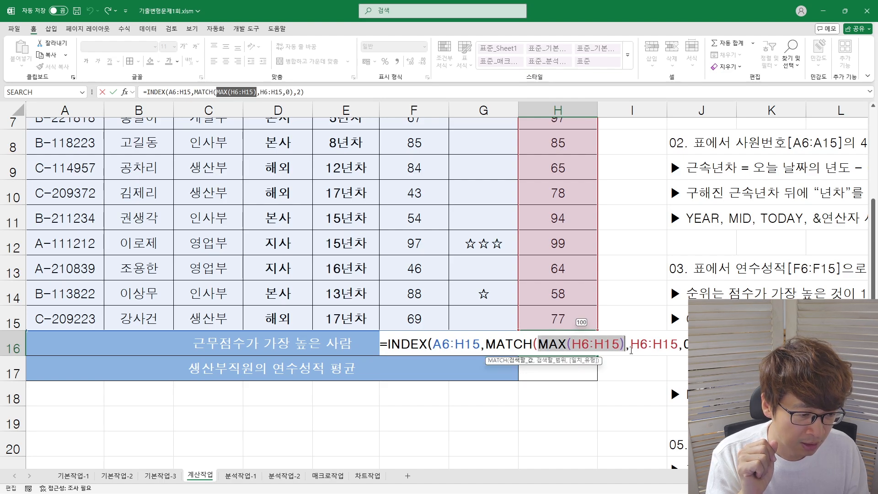
left_click_drag(630, 350, 677, 349)
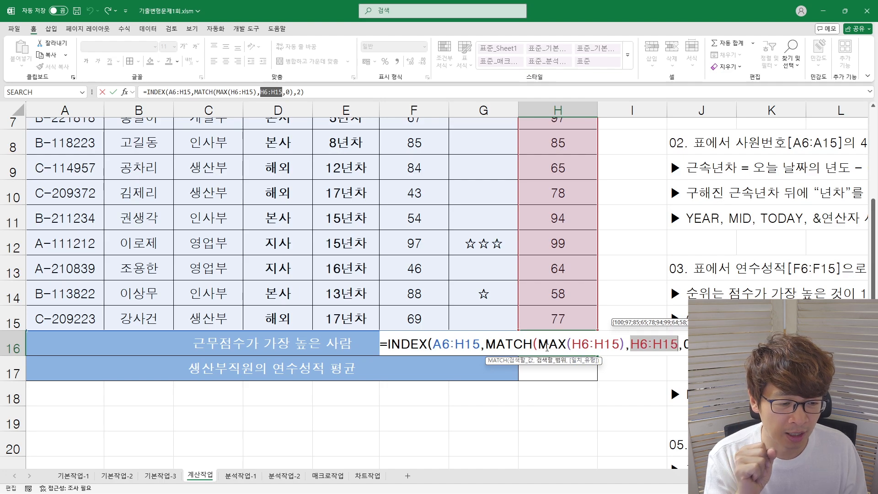
left_click_drag(486, 348, 688, 348)
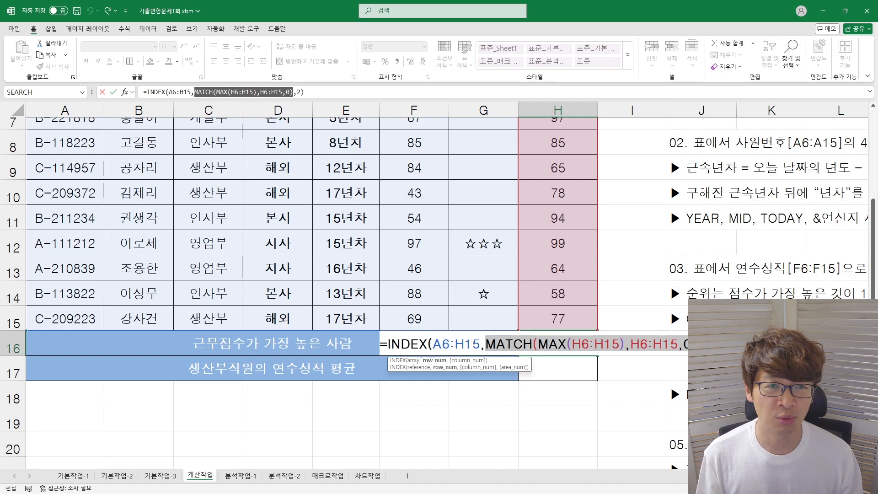
key("Return")
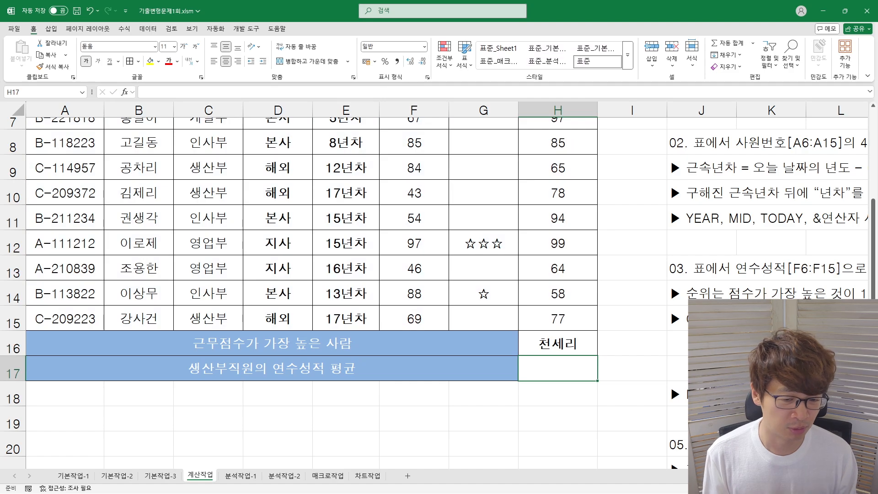
- Move the question 04 text from A3 back to J17 above its function hint
scroll(1, 170, "down", 1)
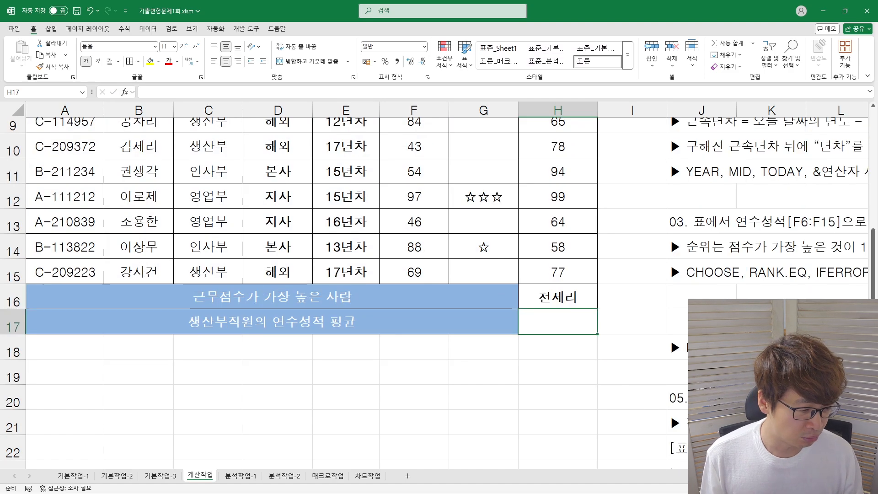
scroll(2, 169, "up", 3)
left_click(55, 172)
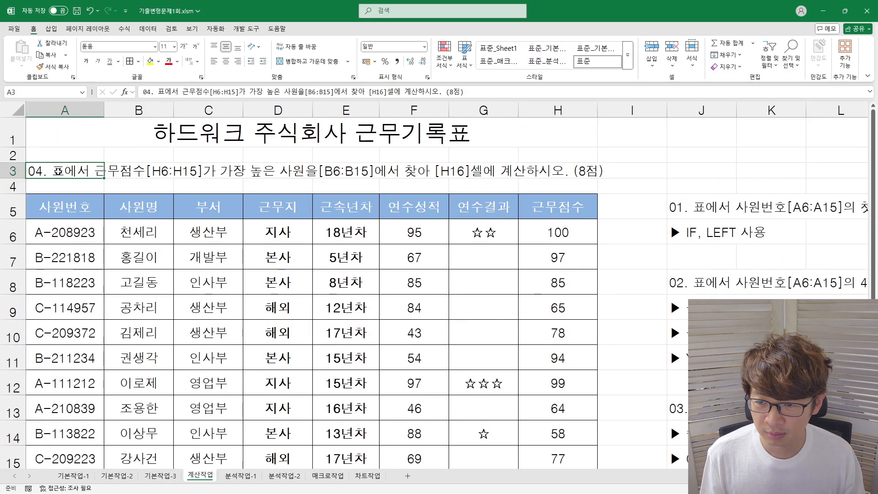
key("ctrl+c")
scroll(607, 343, "down", 2)
left_click(682, 417)
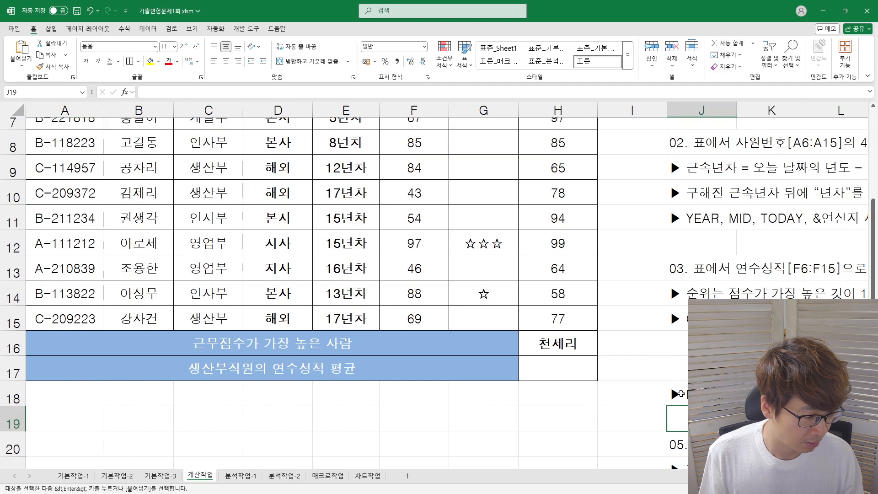
left_click(687, 375)
key("Return")
- Move the question 05 text from J20 to A3 above the table
scroll(671, 285, "down", 2)
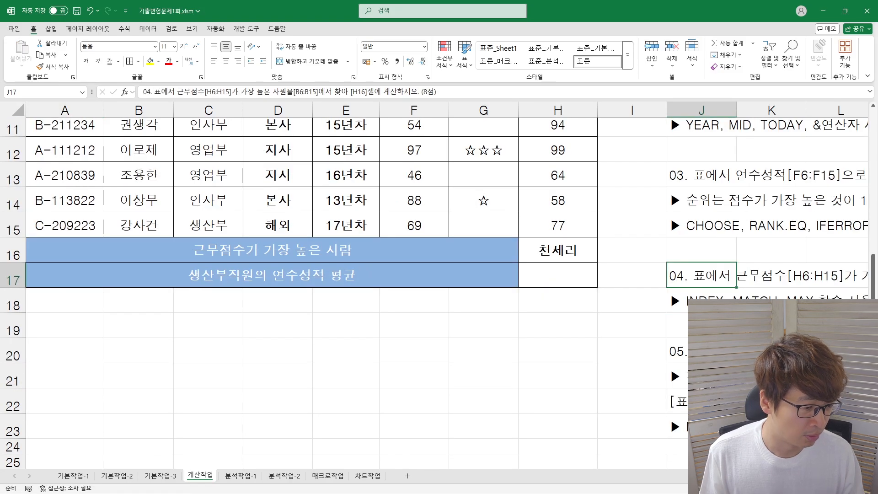
left_click(670, 353)
key("ctrl+c")
scroll(268, 278, "up", 3)
scroll(91, 178, "up", 1)
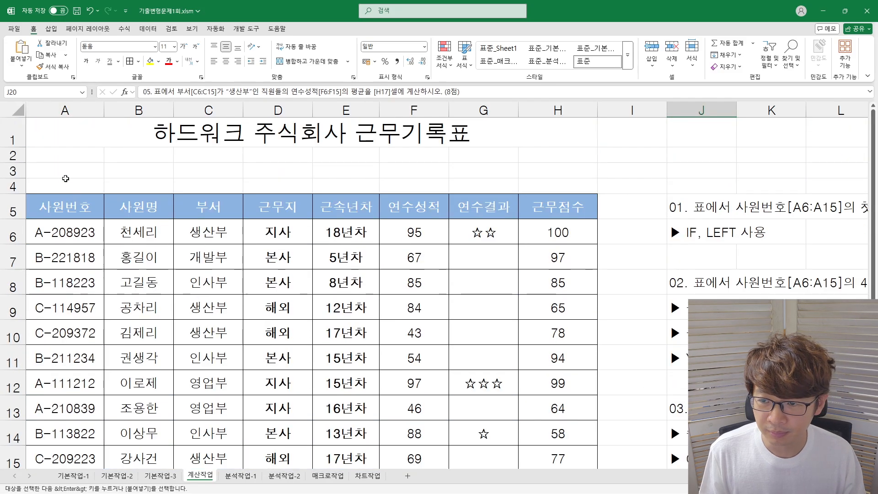
left_click(66, 176)
key("Return")
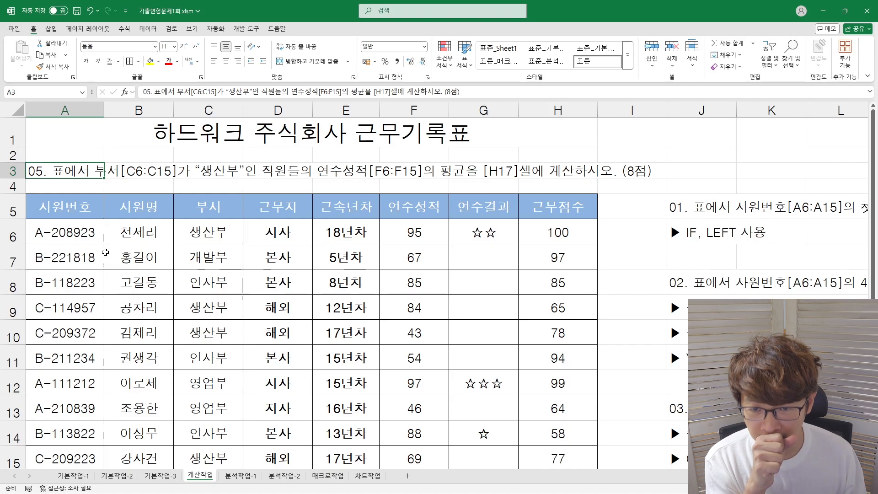
left_click_drag(207, 233, 208, 434)
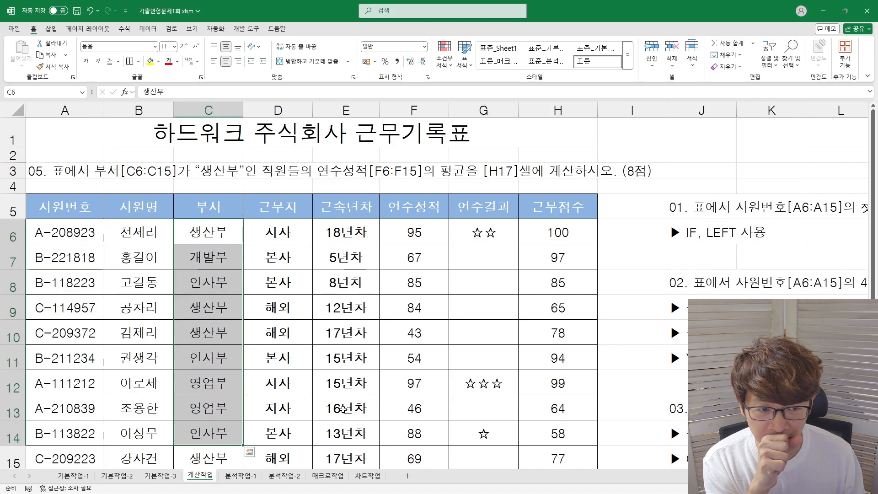
scroll(671, 286, "down", 2)
scroll(671, 285, "down", 1)
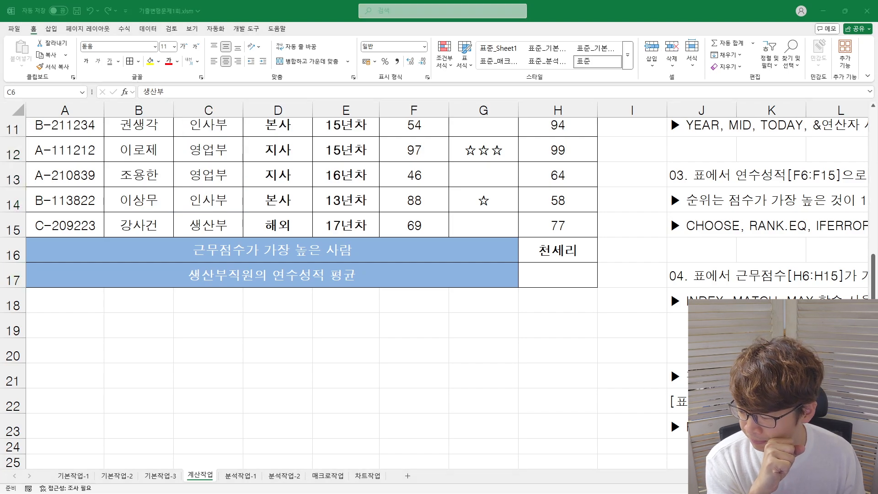
left_click(420, 321)
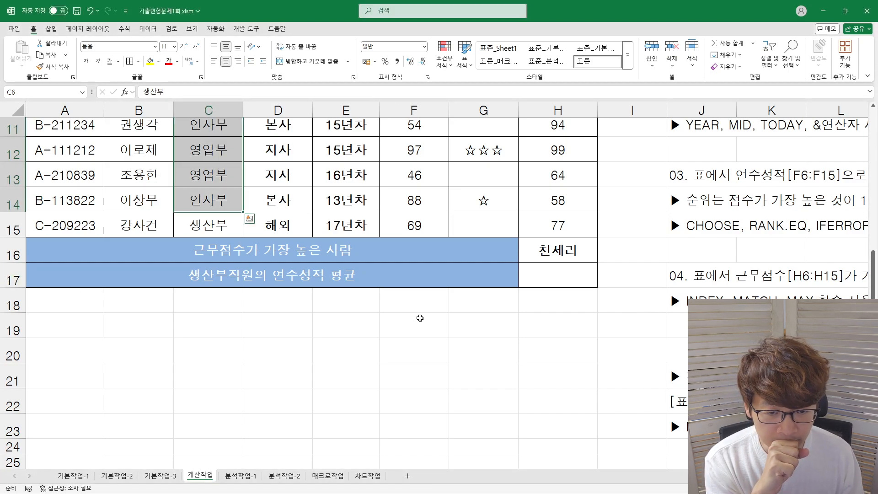
- Start a DAVERAGE formula in H17 with the whole table A5:H15, including headers, as the database
scroll(457, 378, "up", 2)
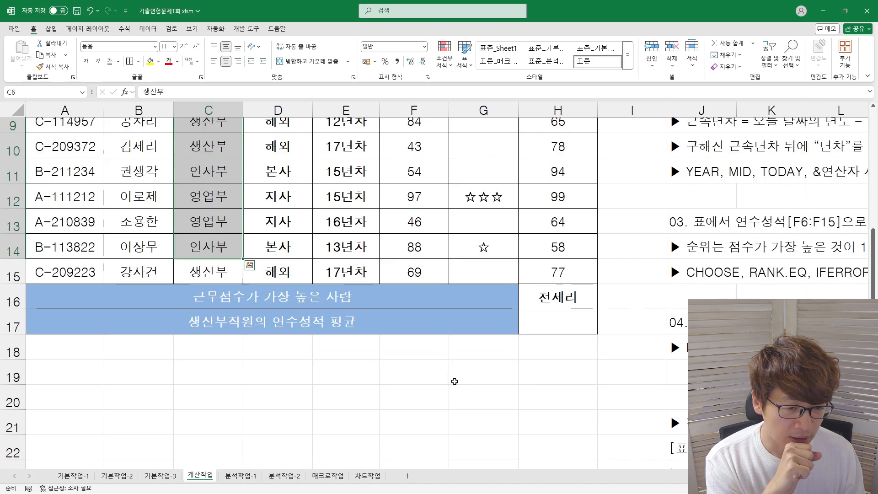
left_click(538, 411)
type("=")
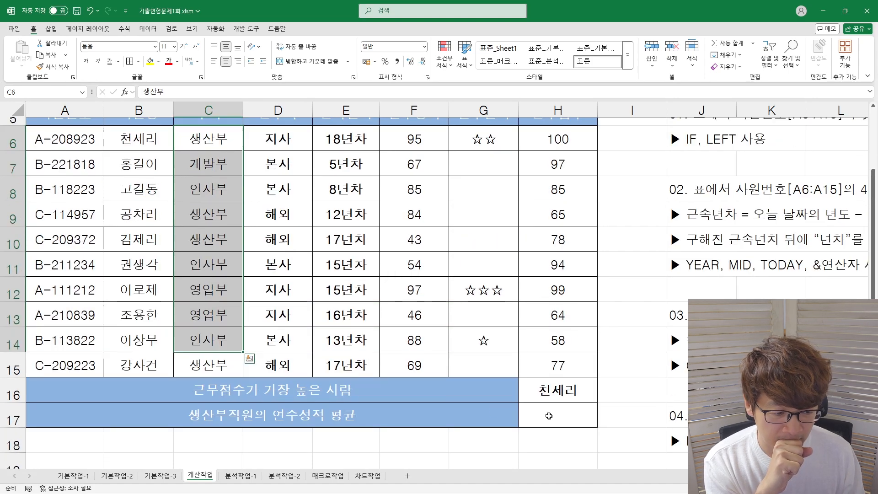
type("daverage(")
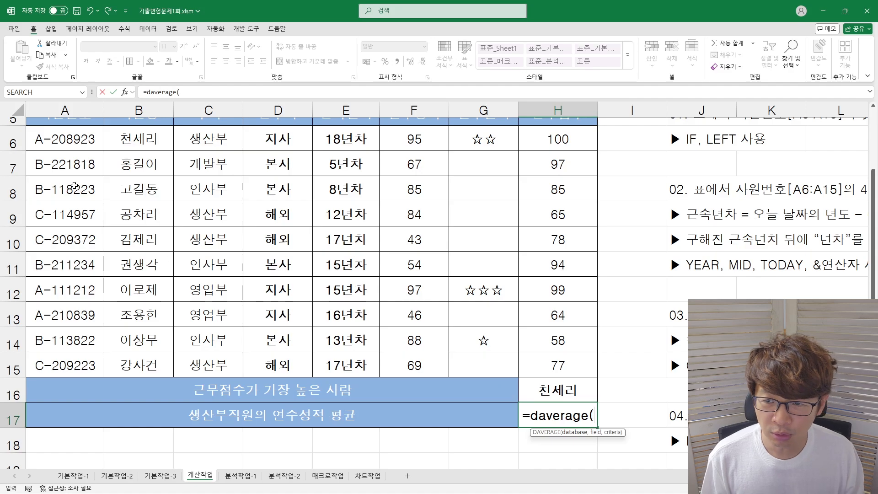
scroll(51, 183, "up", 1)
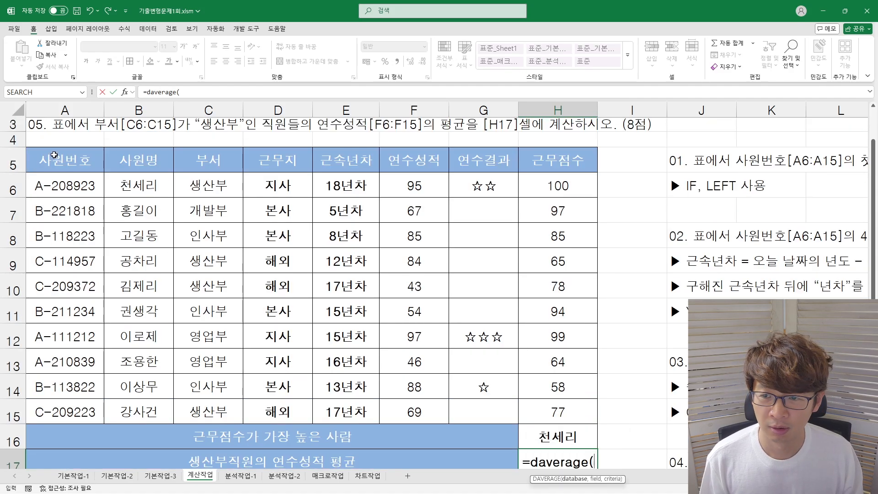
left_click_drag(50, 160, 541, 407)
type(",")
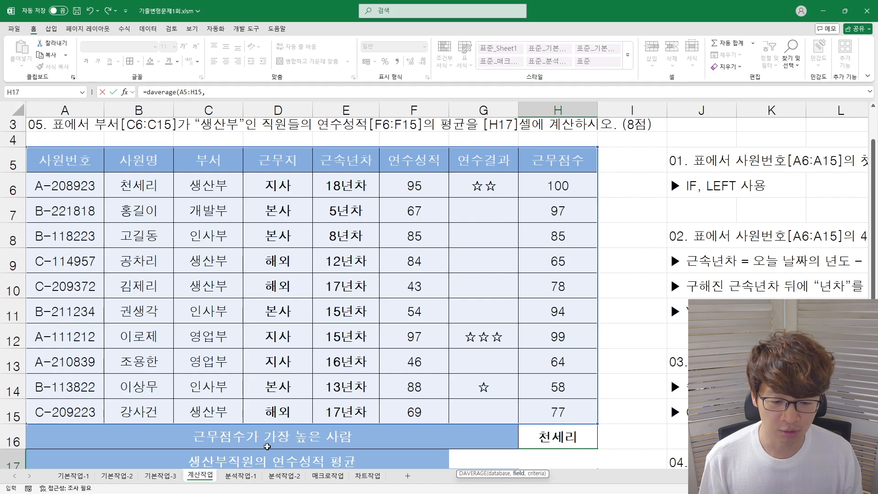
- Add the 연수성적 header cell F5 as the field argument of the DAVERAGE formula in H17
scroll(188, 426, "down", 1)
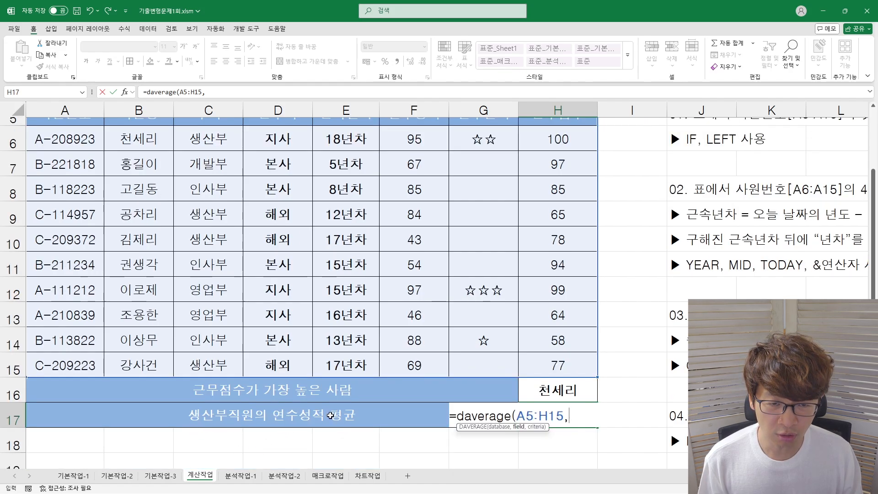
scroll(402, 407, "up", 1)
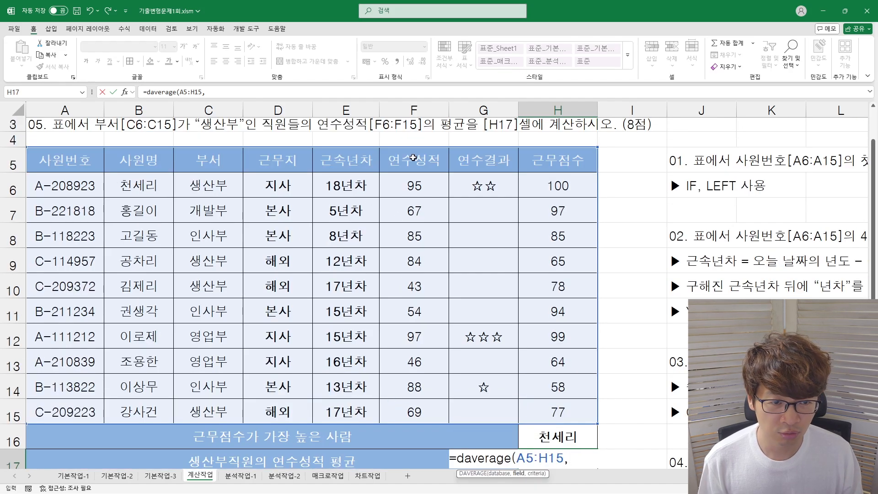
left_click(414, 157)
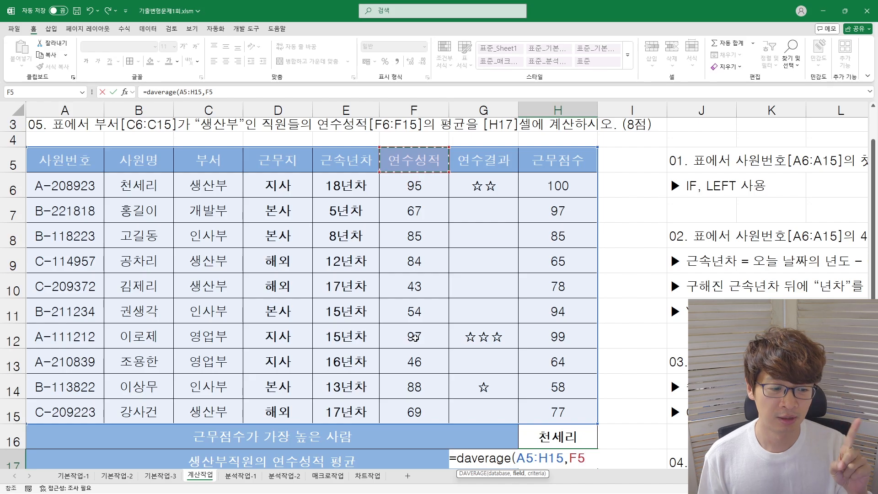
type(",")
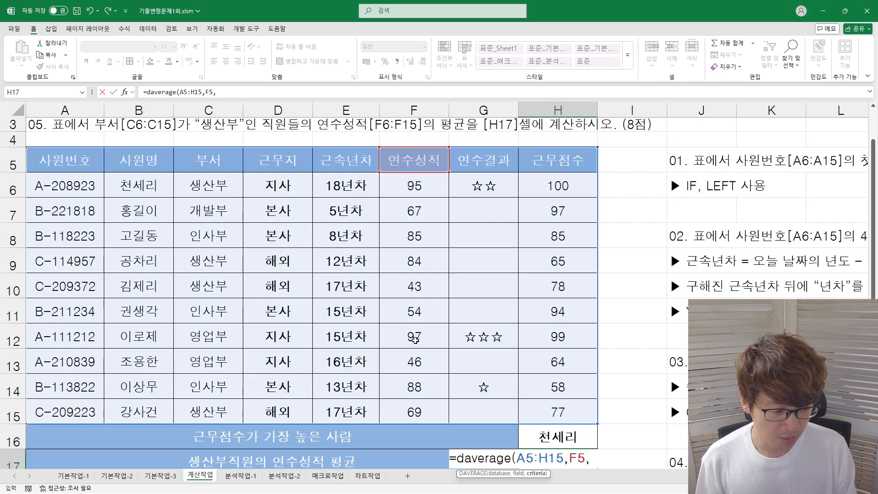
- Use C5:C6, the 부서 header with 생산부, as the DAVERAGE criteria and enter the formula in H17
scroll(468, 338, "down", 2)
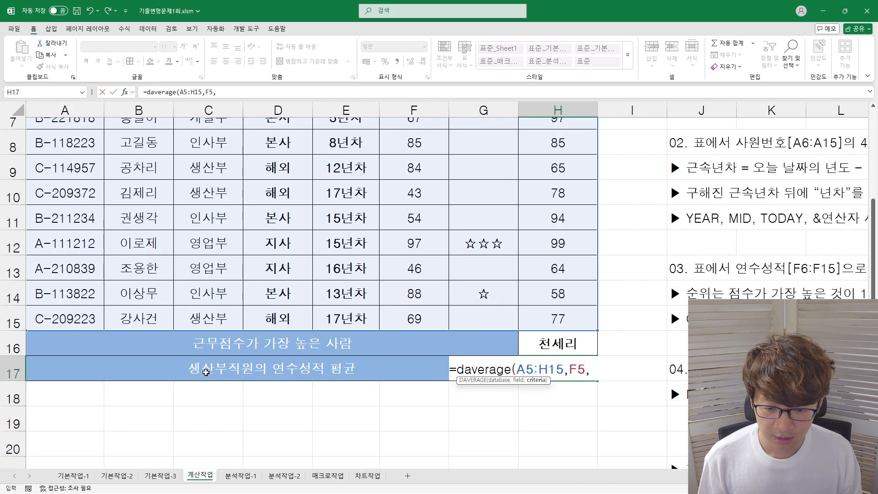
scroll(209, 357, "up", 1)
scroll(209, 357, "up", 1)
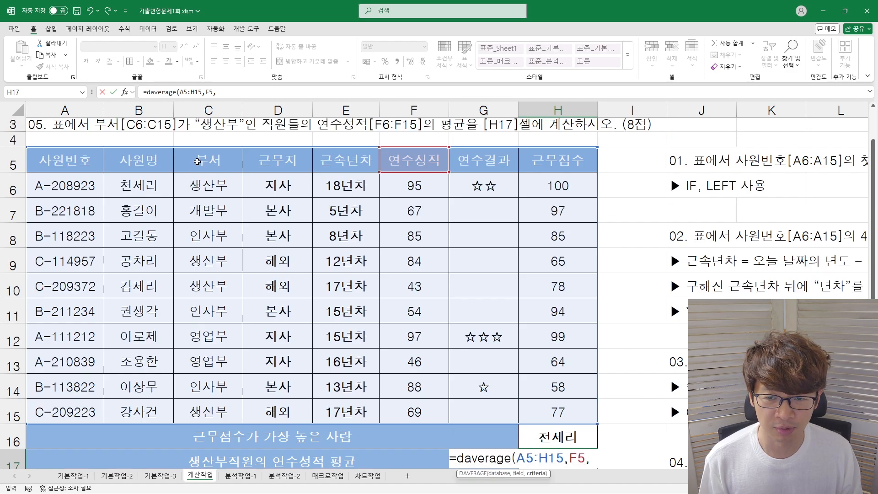
left_click(195, 157)
left_click_drag(194, 157, 196, 186)
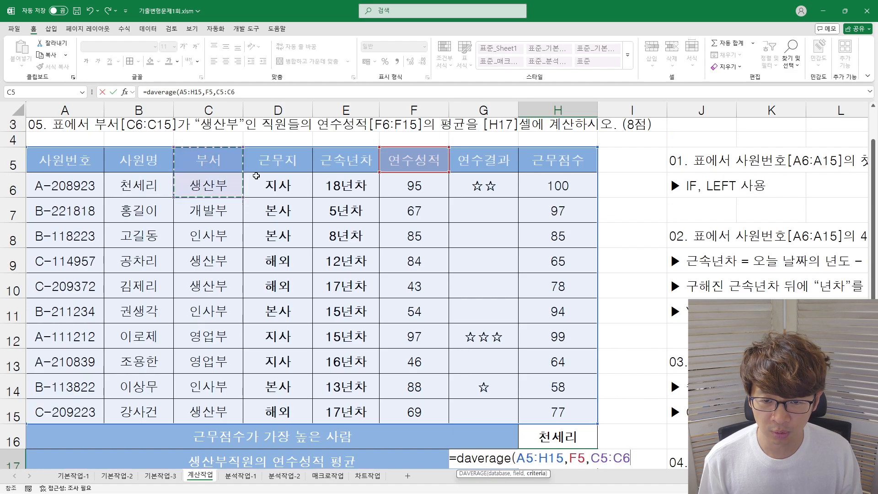
type(")")
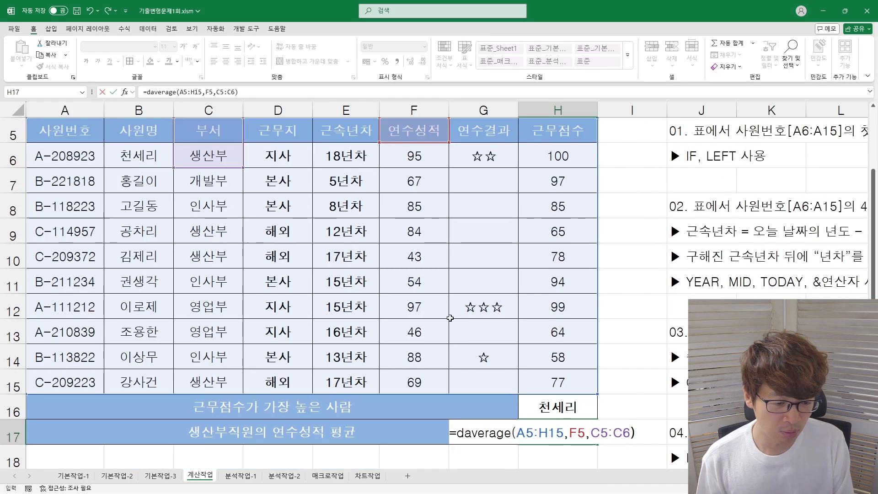
key("Return")
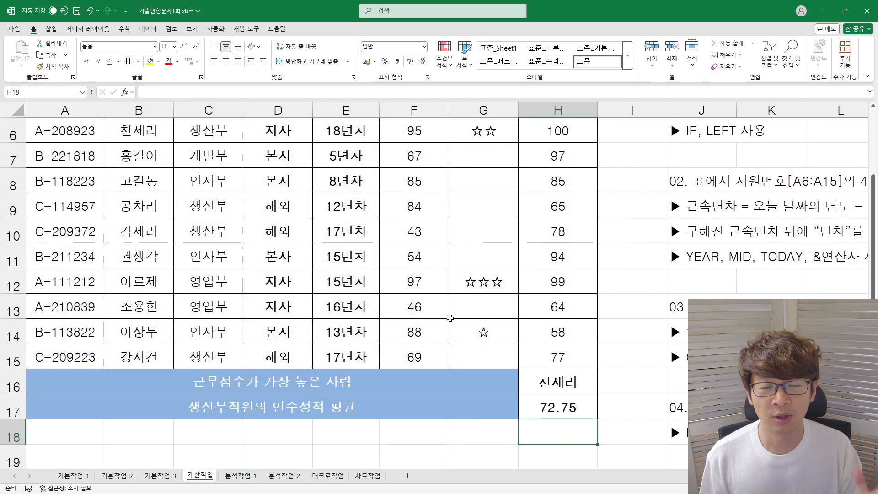
- Reopen the DAVERAGE formula in H17 and review its criteria range C5:C6 without changing it
left_click(550, 417)
double_click(553, 411)
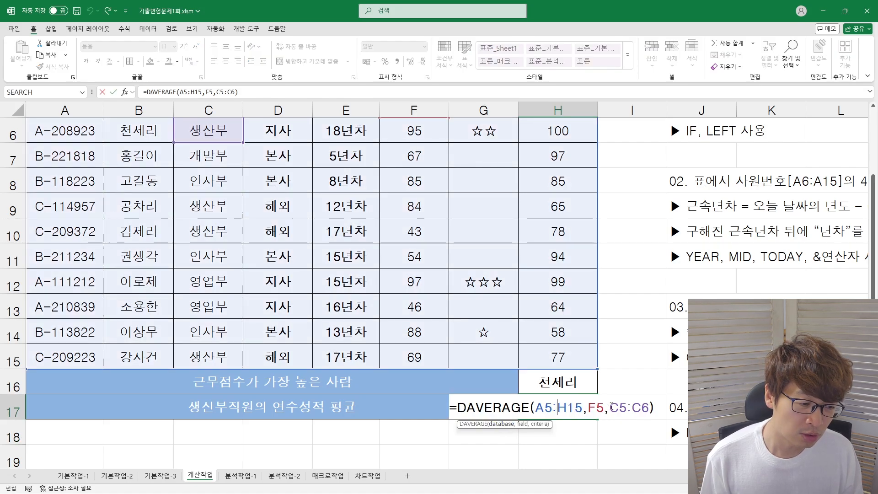
left_click_drag(611, 407, 647, 403)
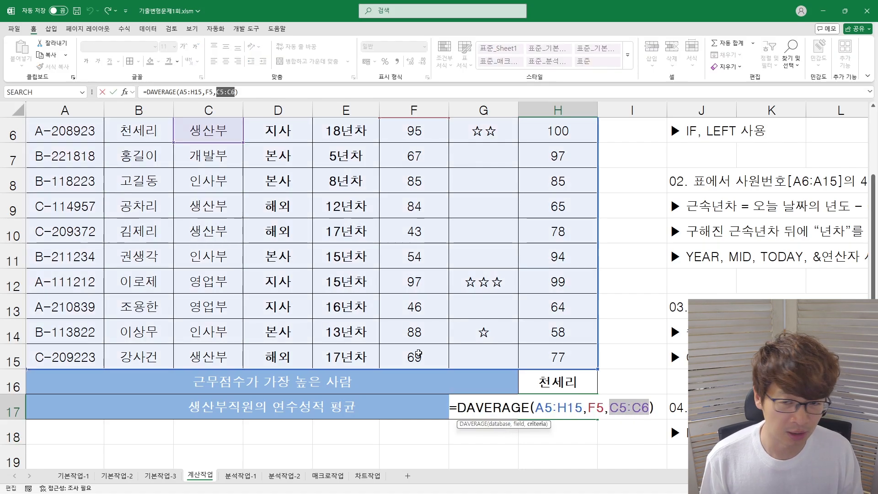
scroll(416, 353, "up", 2)
scroll(581, 389, "down", 2)
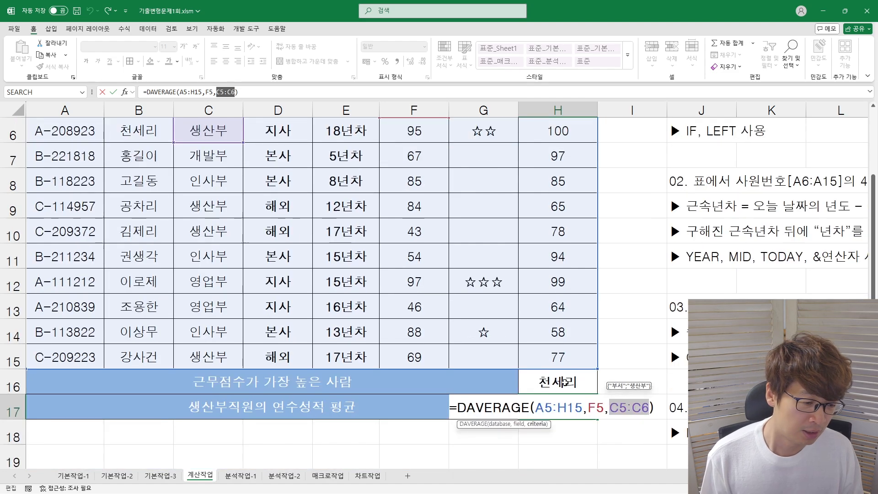
key("Return")
scroll(581, 391, "down", 1)
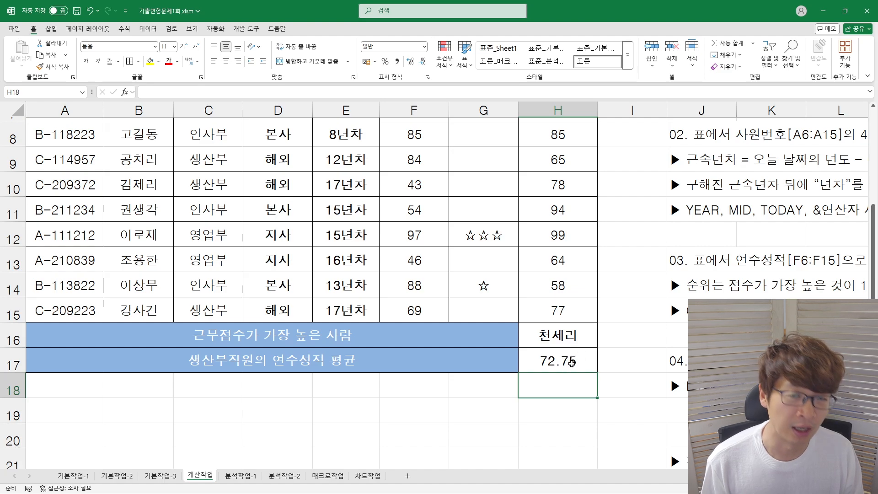
- Wrap the DAVERAGE formula in H17 in ROUND with 1 decimal digit
double_click(555, 361)
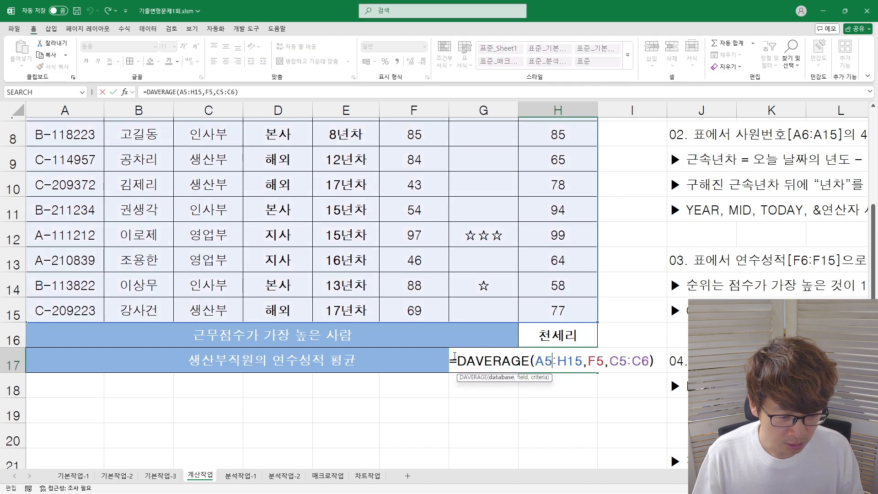
left_click(457, 360)
type("round(")
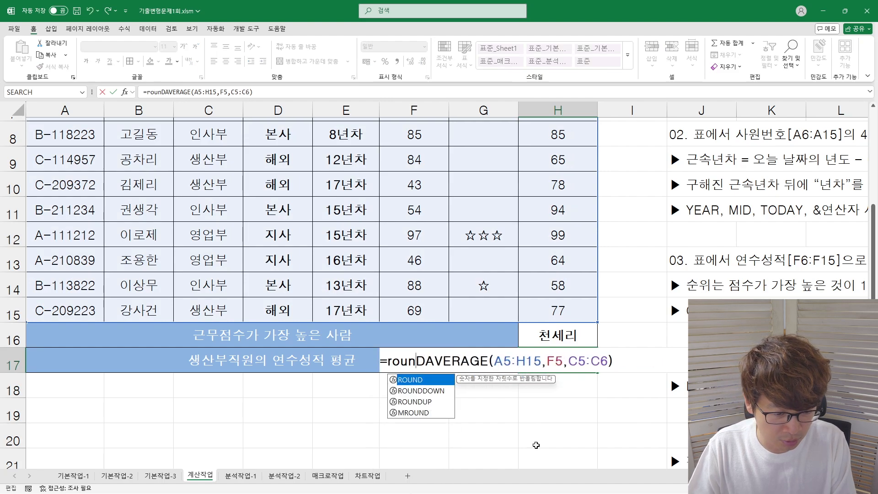
key("shift+End")
key("End")
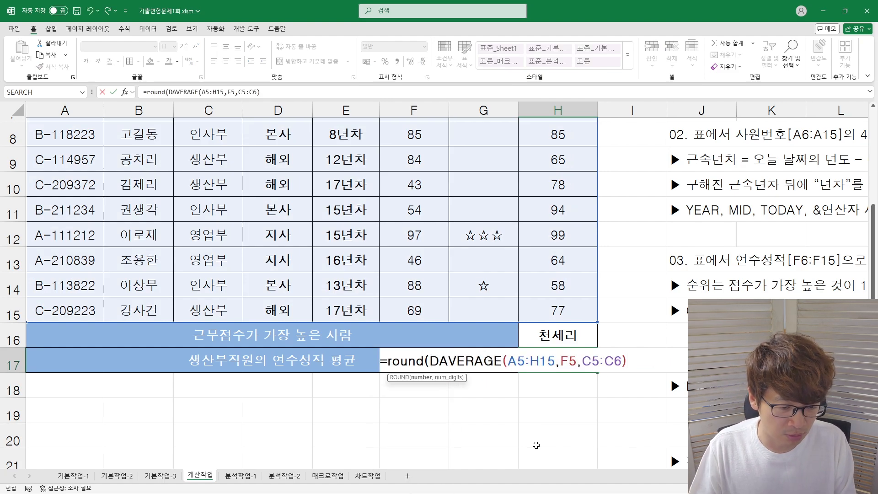
type(",")
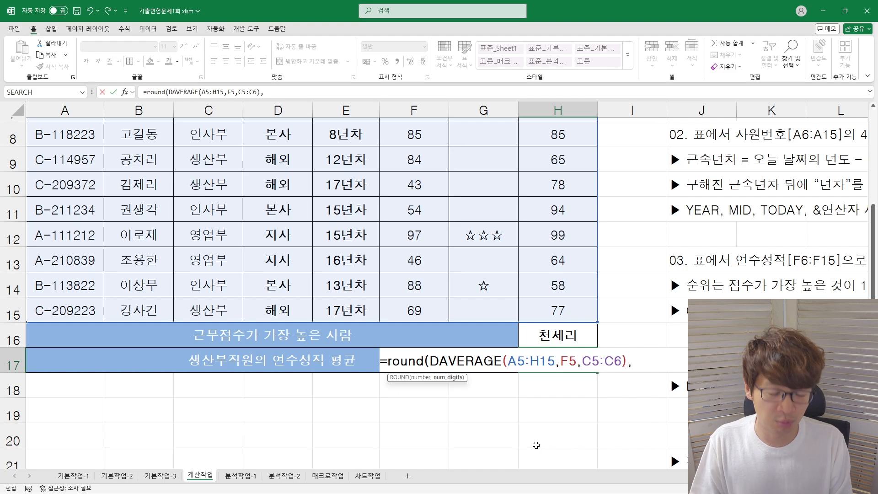
type(" 1)")
key("Return")
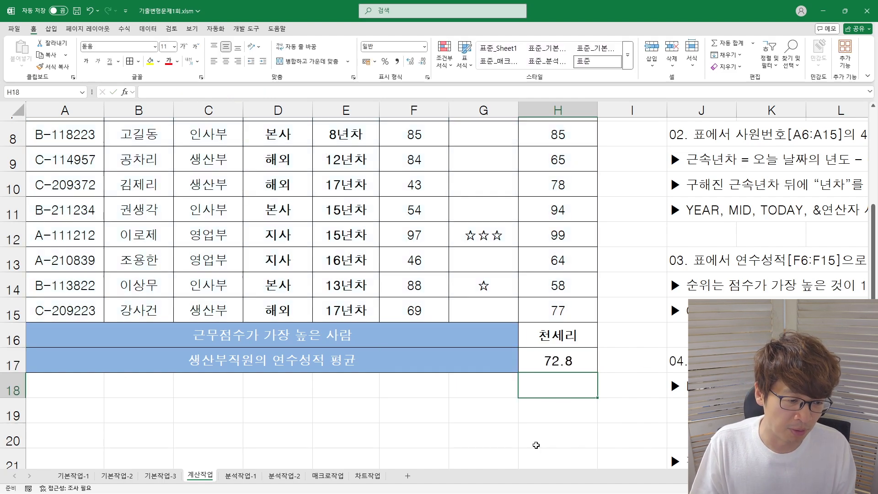
- Reopen the H17 formula and review the ROUND and DAVERAGE expression, including its criteria range C5:C6
double_click(585, 364)
scroll(388, 268, "down", 1)
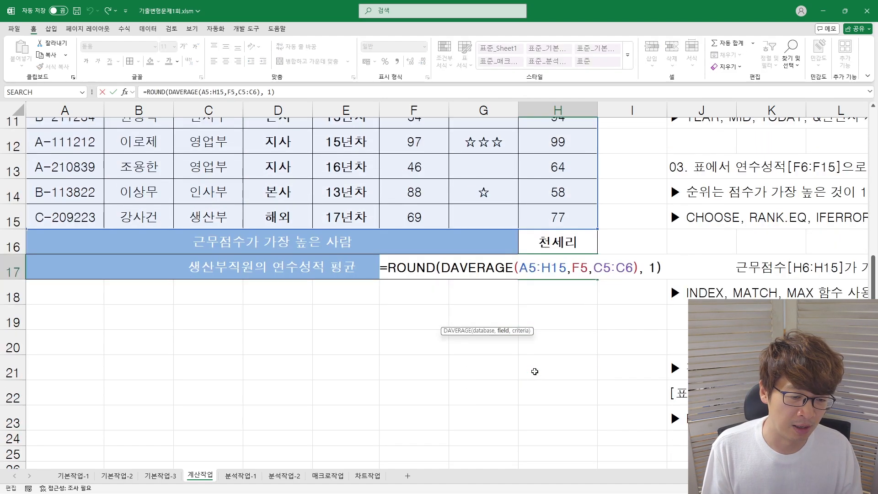
left_click_drag(388, 268, 717, 276)
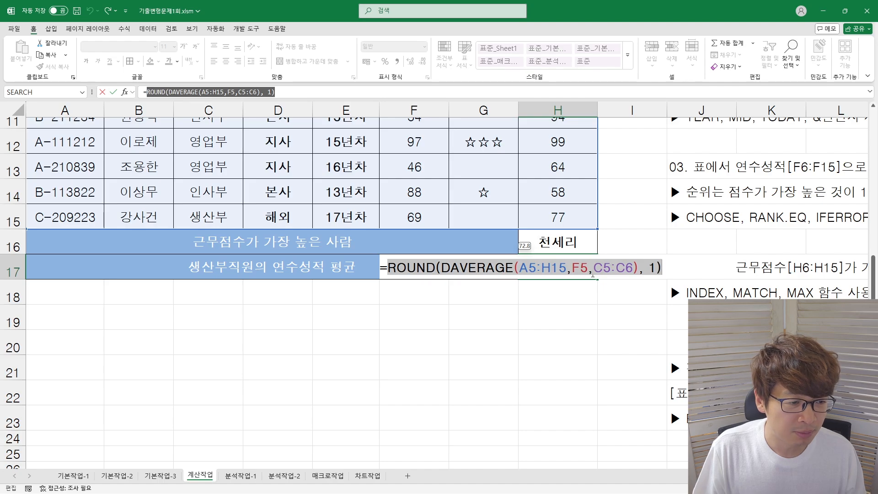
left_click_drag(595, 267, 633, 268)
key("Return")
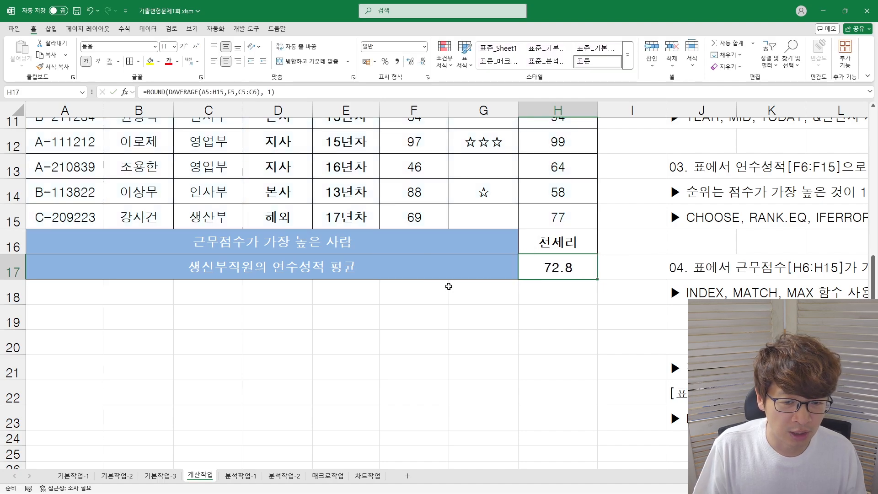
scroll(449, 284, "up", 4)
scroll(275, 284, "down", 4)
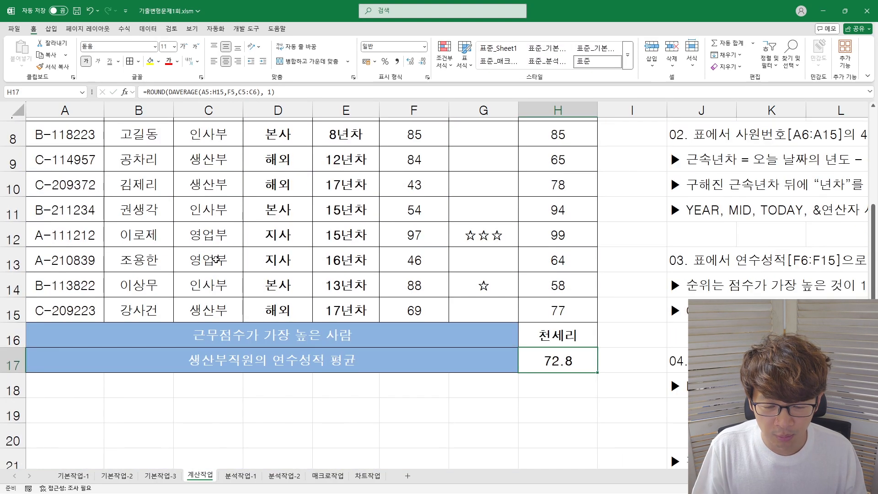
- Enter an example criteria column below the table, with 부서 in D19 and 생산부 in D20
left_click(270, 274)
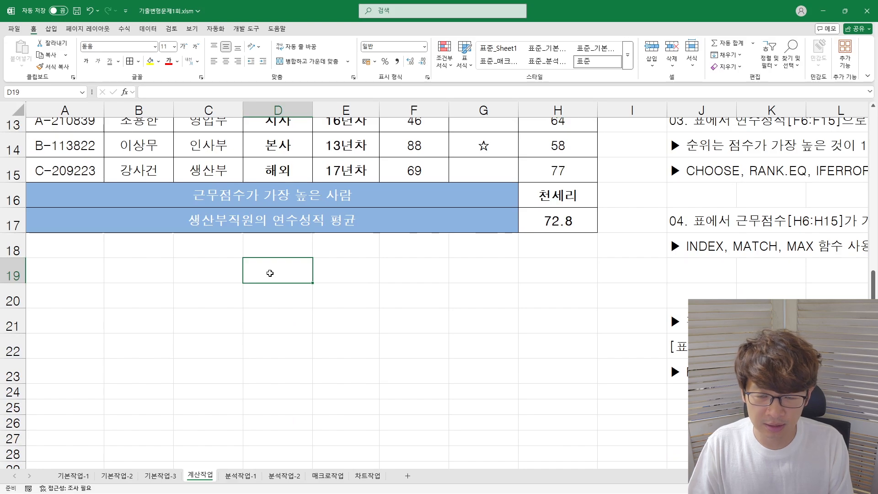
type("qntj")
key("BackSpace")
key("BackSpace")
key("BackSpace")
key("BackSpace")
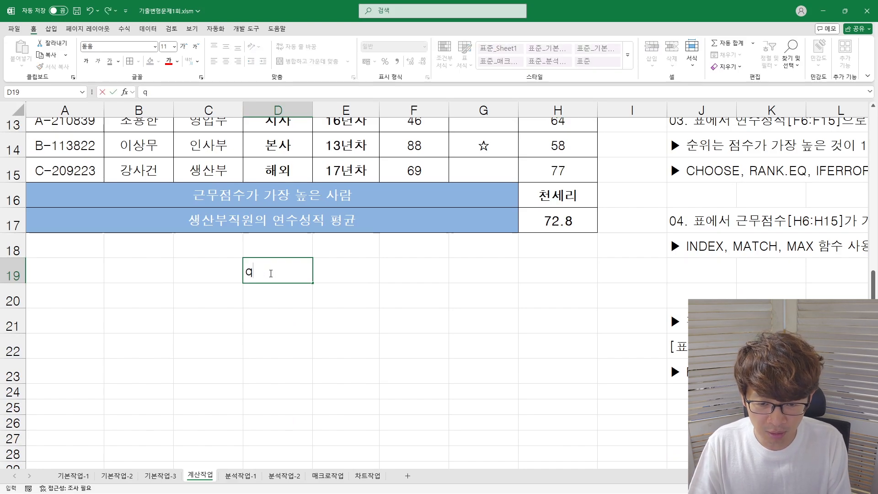
key("Hangul")
type("부서")
key("Return")
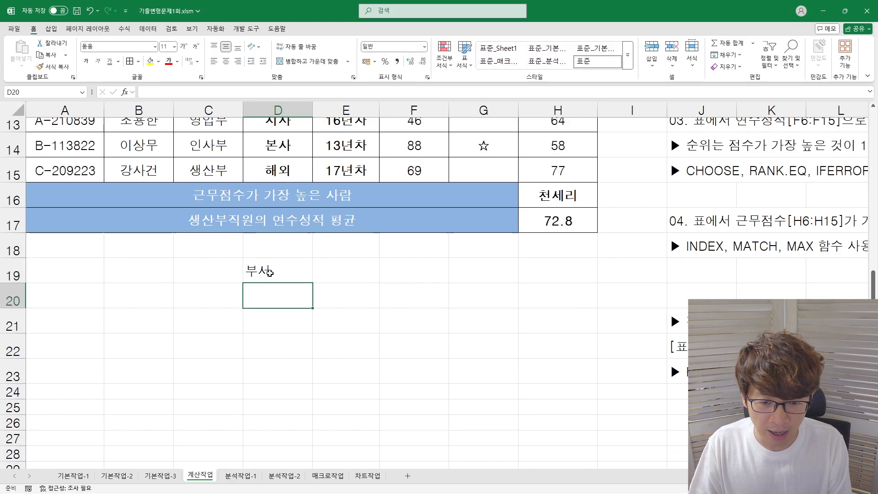
type("ㅅ")
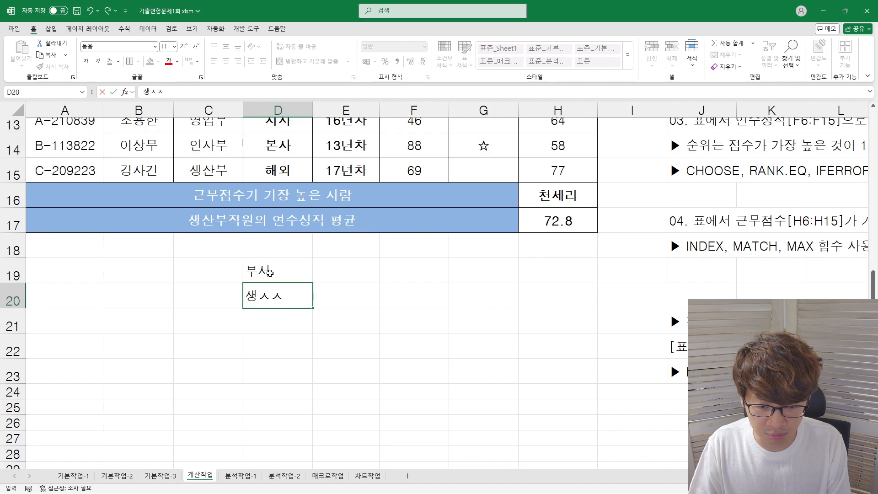
type("ㅐㅇ산ㅂㅜ")
key("Return")
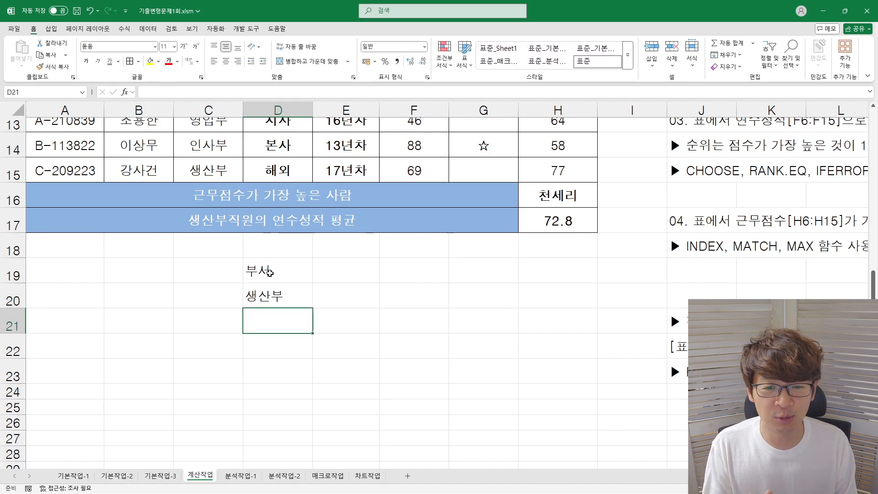
- Add a second example condition with 연수성적 in E19 and >=90 in E20
scroll(276, 304, "up", 1)
left_click(341, 326)
scroll(341, 326, "up", 3)
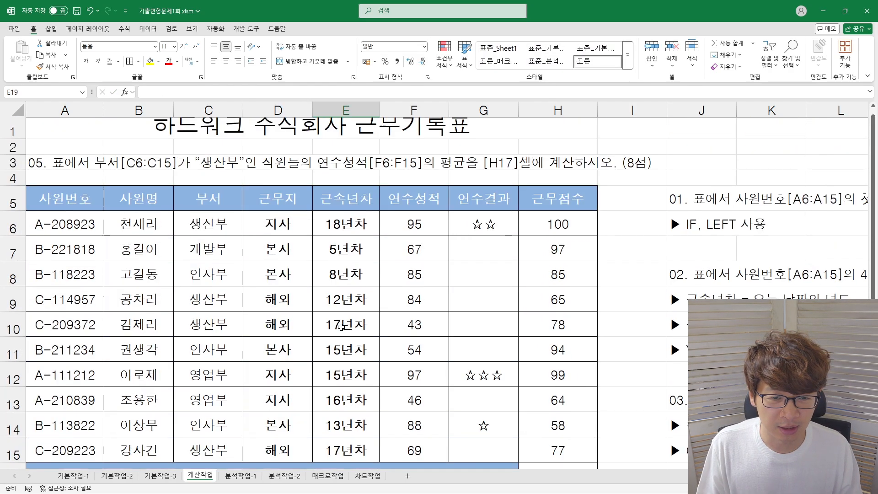
scroll(368, 293, "down", 3)
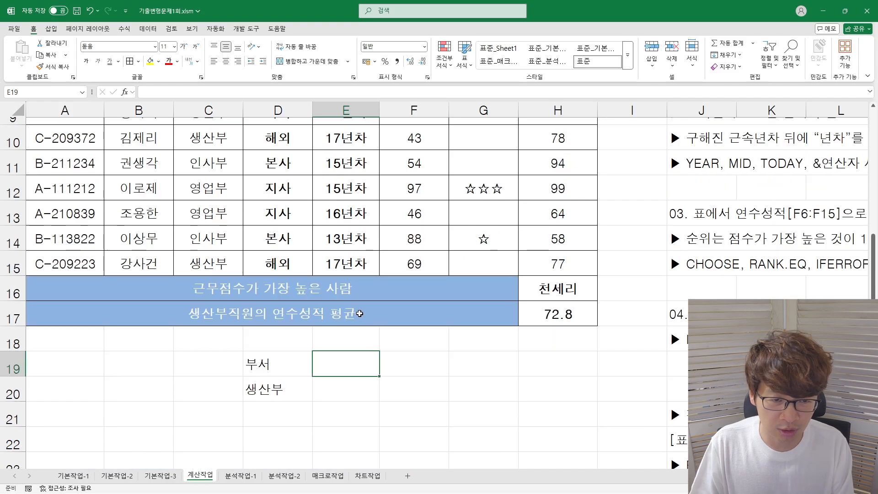
type("연ㅅ수성적")
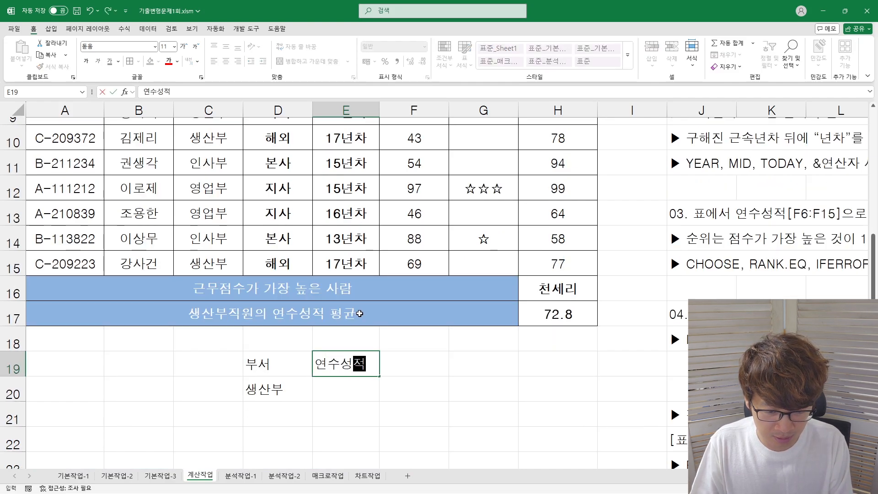
key("Return")
type(">=90")
key("Return")
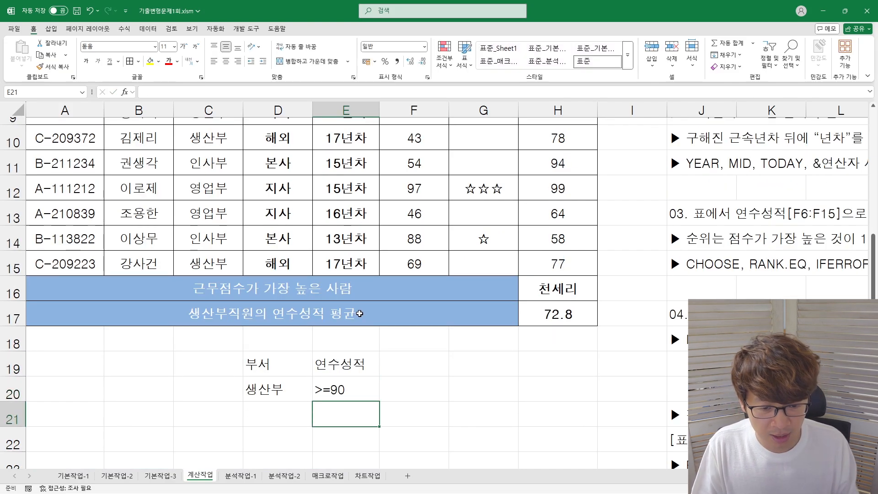
- Compare the example criteria block D19:E20 with the table's own 부서 and 생산부 cells C5:C6
left_click_drag(293, 366, 330, 392)
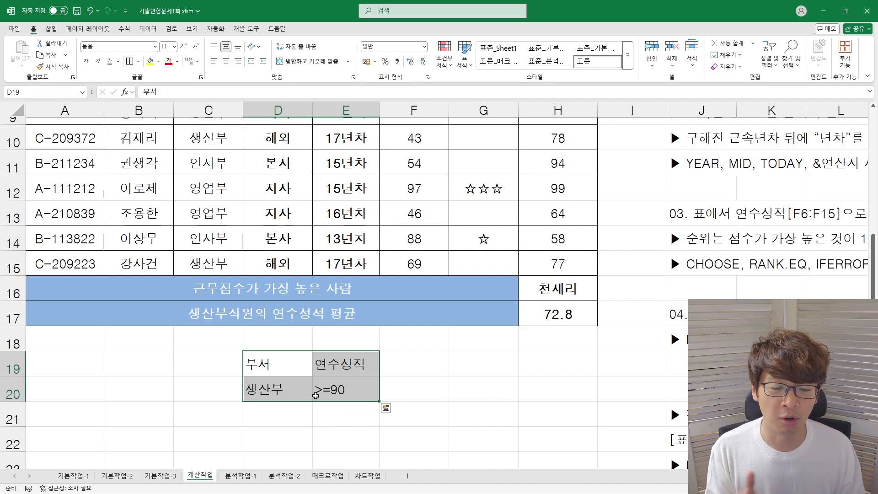
left_click_drag(290, 374, 292, 385)
scroll(215, 260, "up", 3)
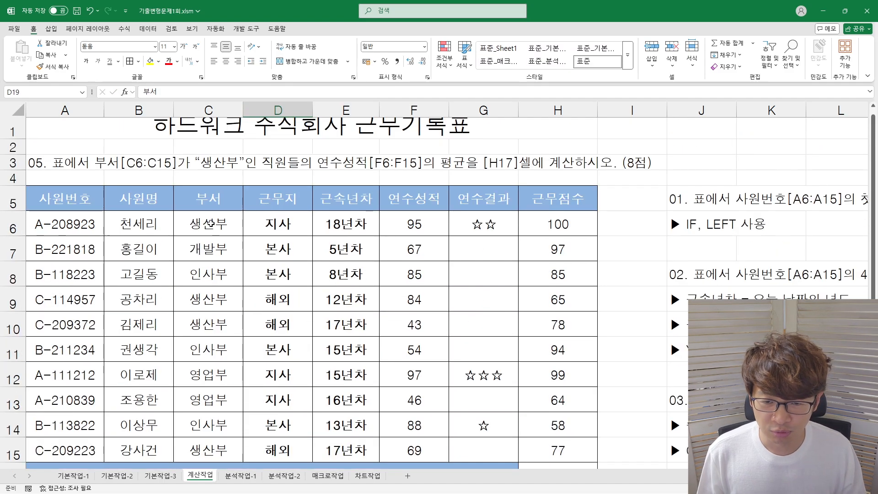
left_click_drag(203, 201, 205, 225)
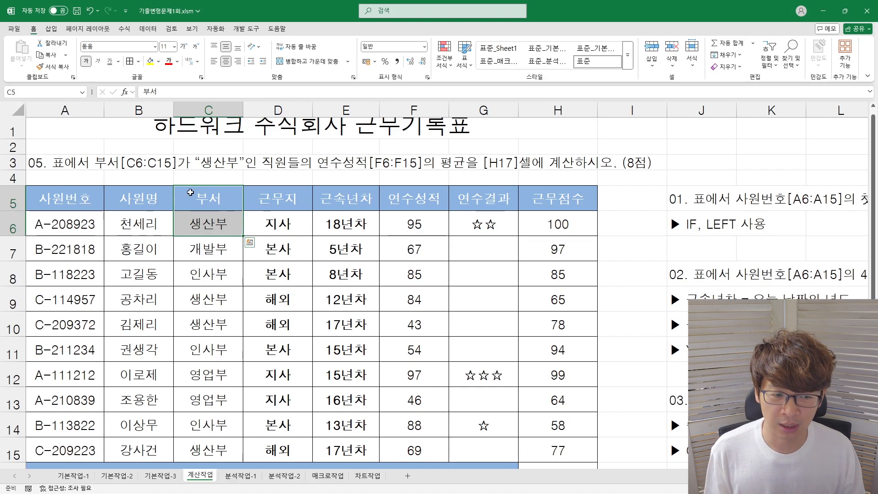
scroll(676, 330, "down", 2)
scroll(617, 302, "down", 1)
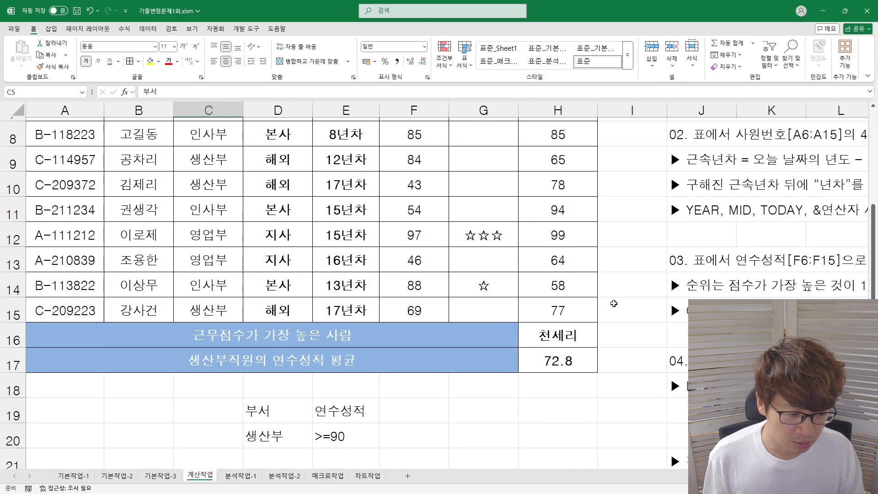
scroll(517, 297, "up", 3)
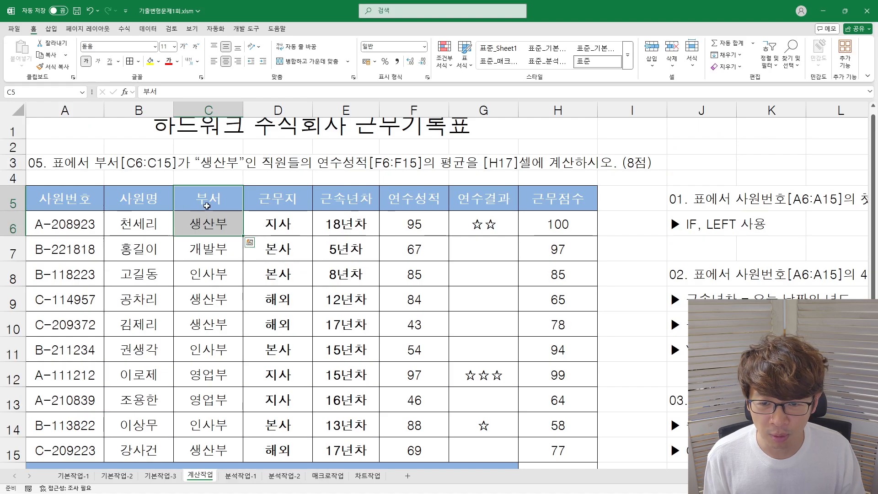
scroll(221, 224, "down", 4)
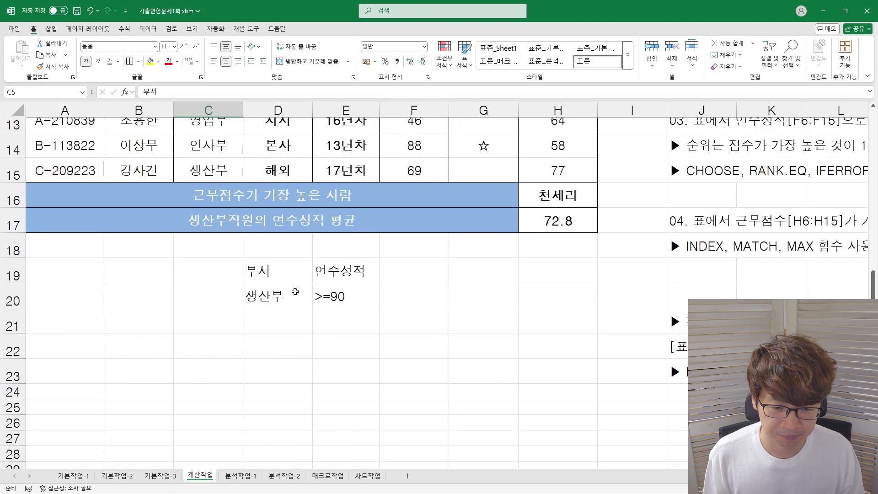
- Clear the example criteria from the cells D19:F21 below the table
left_click_drag(258, 271, 380, 321)
key("Delete")
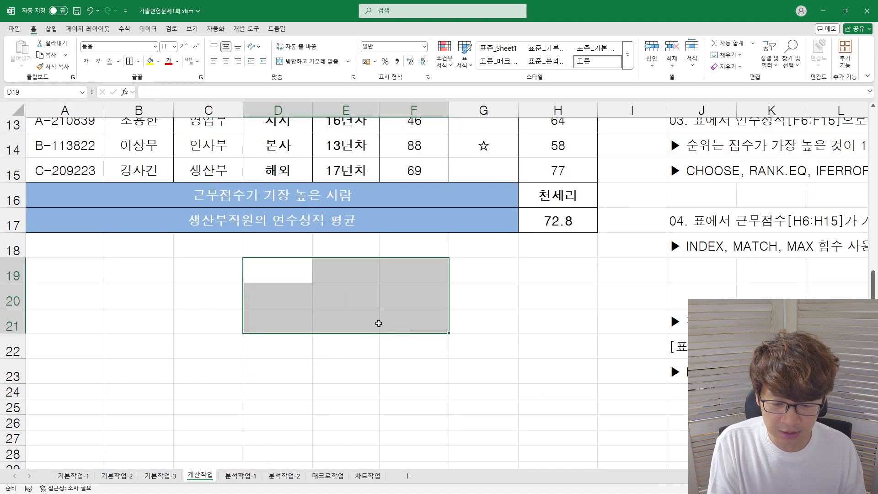
left_click(151, 333)
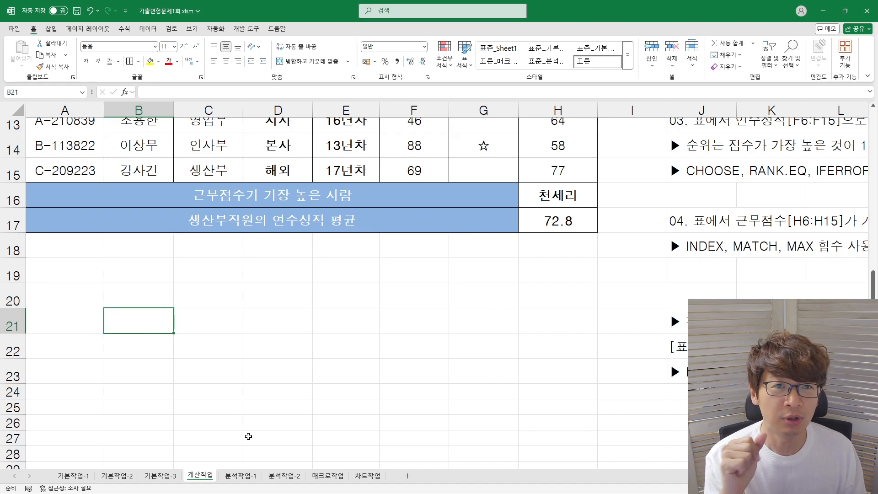
- Look over the workbook's 분석작업, 매크로작업, 차트작업, 계산작업 and 기본작업 sheets, ending on 기본작업-2
left_click(242, 479)
left_click(271, 478)
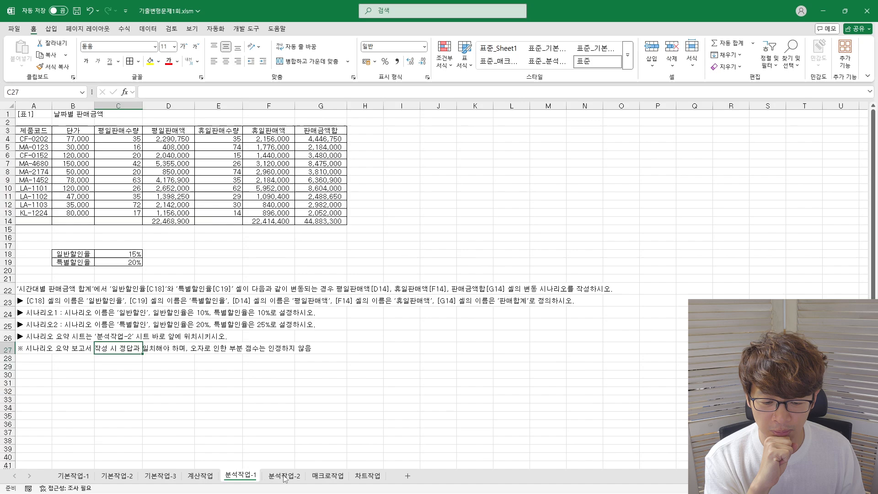
left_click(332, 478)
left_click(369, 477)
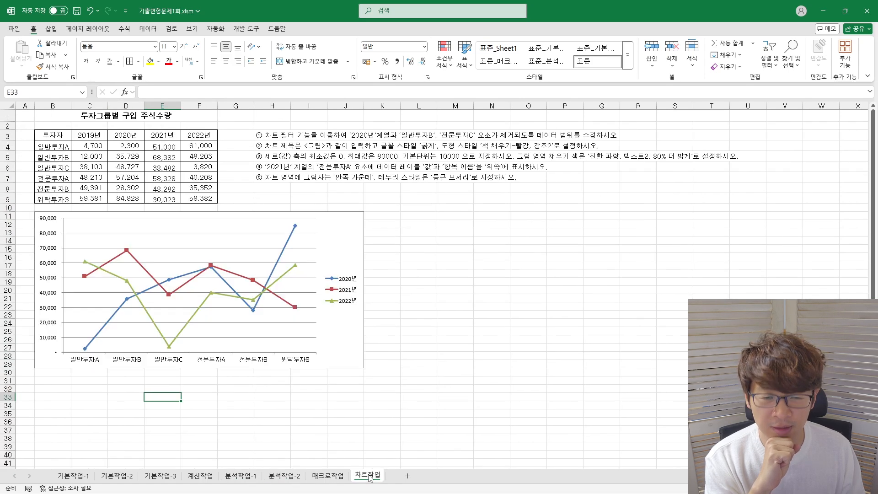
left_click(200, 477)
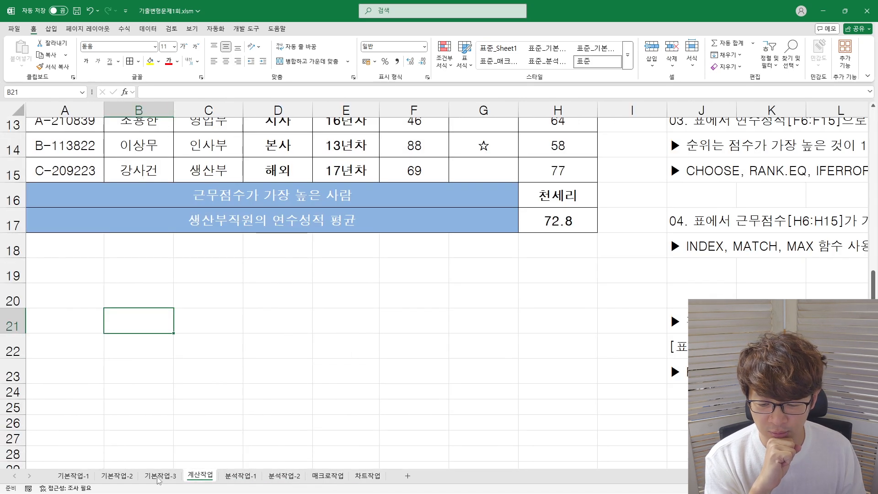
left_click(160, 476)
left_click(117, 476)
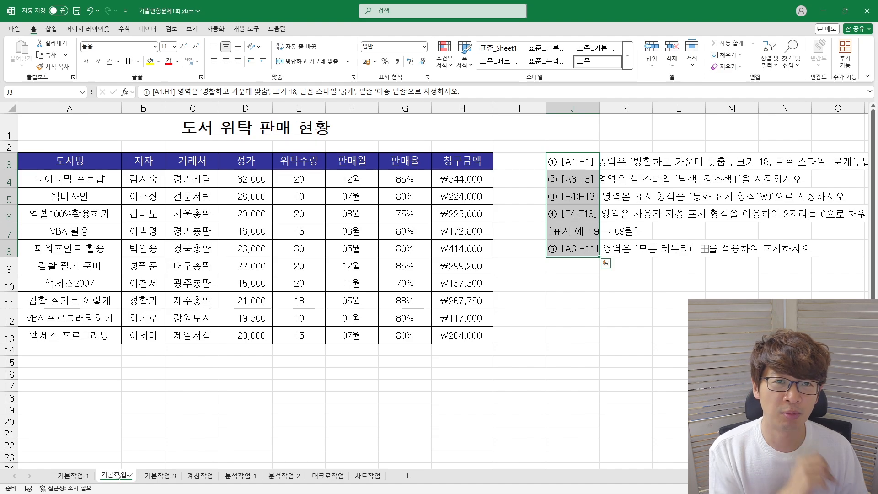